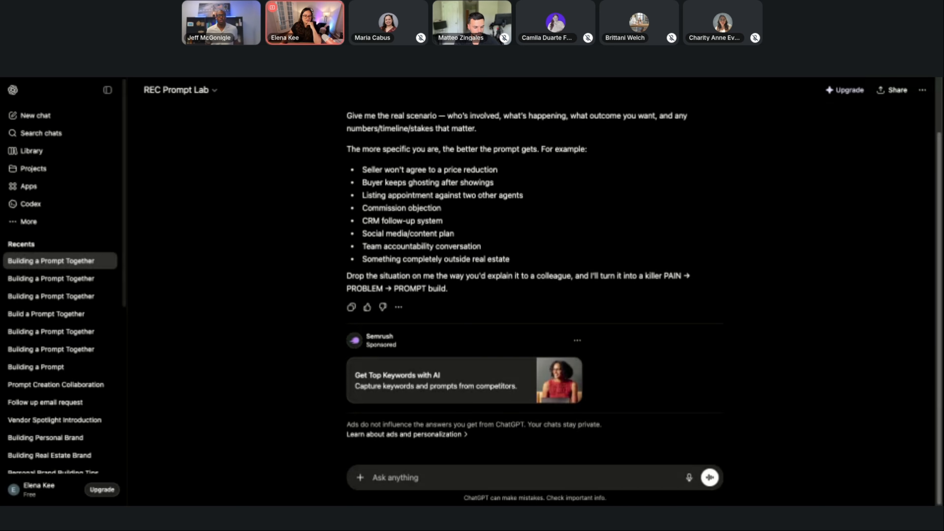
Switch to the Real Estate Collective community and open the AI Prompt Library at the REC Prompt Builder post.
key(alt+Tab)
click(106, 320)
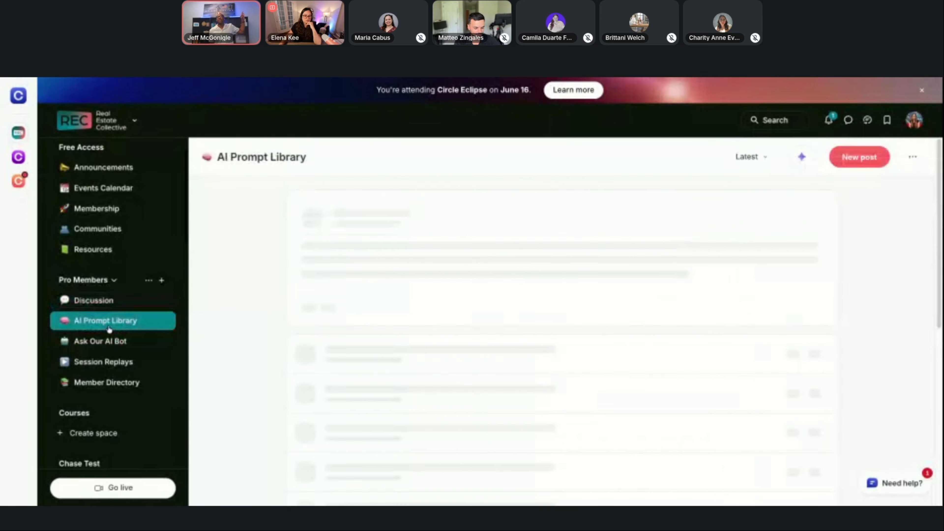
scroll(534, 296, down, 3)
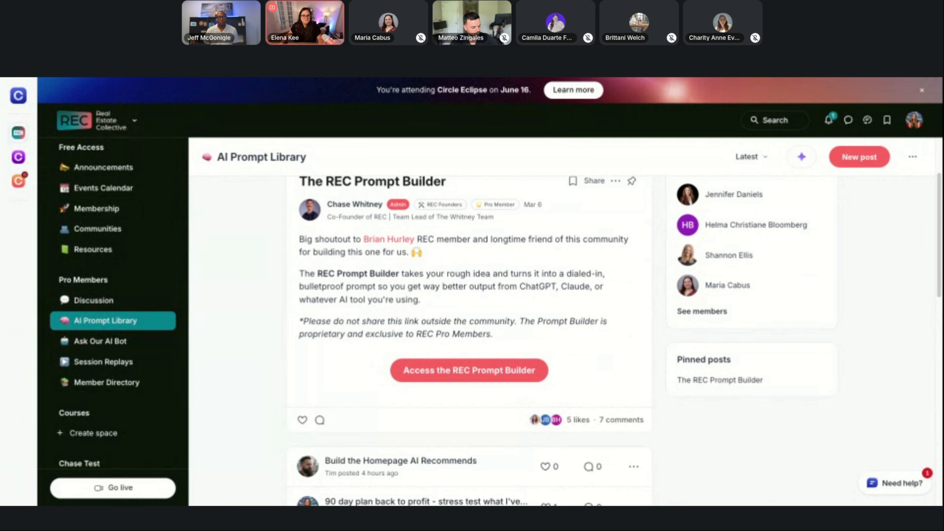
Switch to the REC Prompt Lab and start a conversation with the suggested prompt "Let's build a prompt together!".
key(ctrl+Tab)
drag(398, 489, 372, 487)
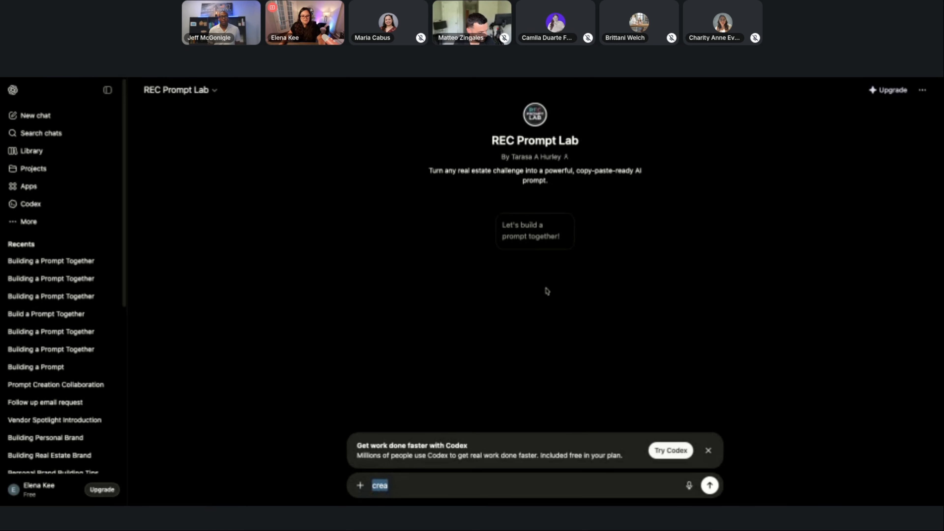
click(541, 238)
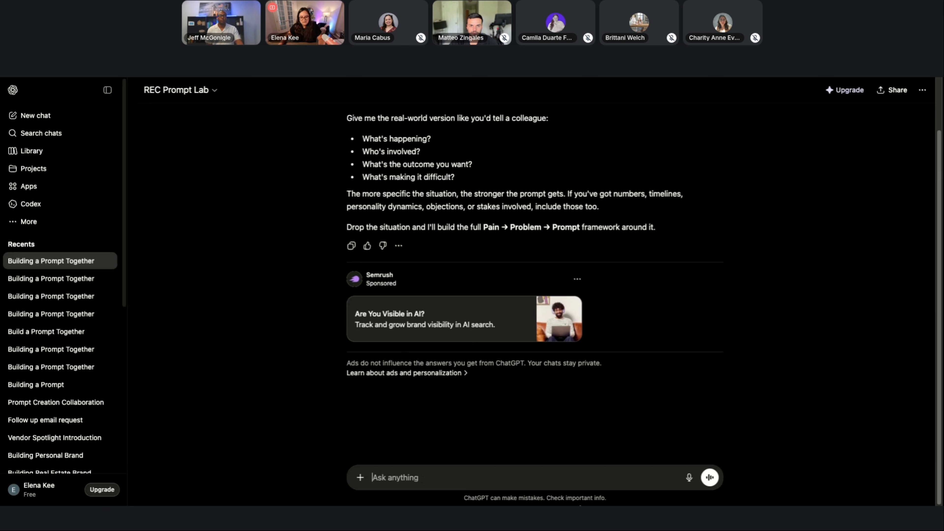
Enter a request for a Lovable prompt that builds a client appreciation party invitation page, with end-of-summer placeholder dates, and leave a blank line after it.
text(I need your help building a prompt for me to put into Lovable, which is going to build me the most beautiful web page to invite my clients for a client appreciation party. I'm not sure I really want to call it that on the page so that people actually want to be excited to join.  With that said, this client appreciation party is going to be somewhere around the end of summer. We don't really have dates solidified, but we can put placeholders in for now. I'm going to paste some preliminary information from Matteo, and then I'm going to ask Matteo some other questions.)
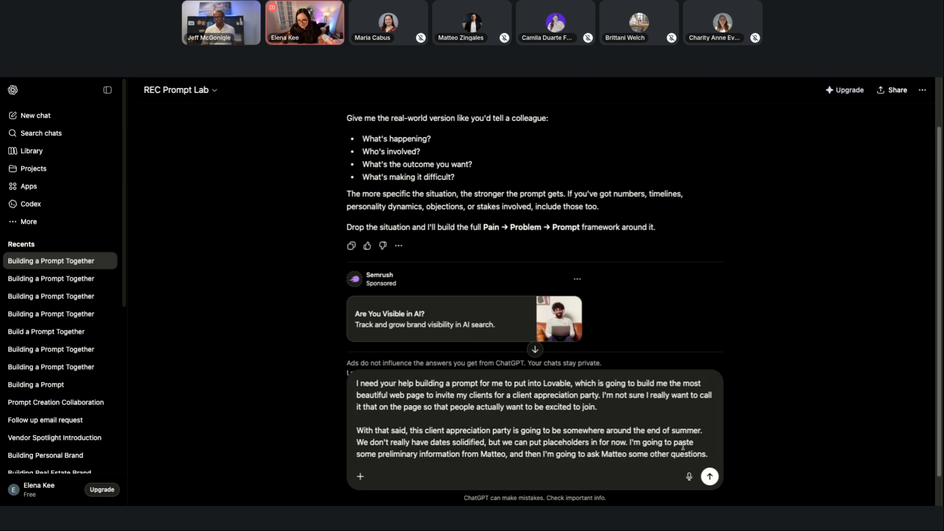
key(shift+Return)
key(shift+Return)
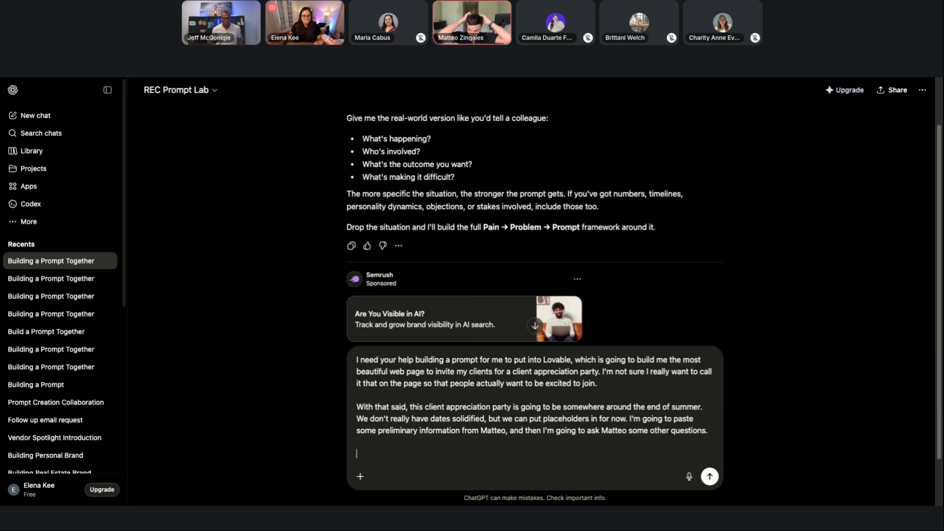
Add a paragraph to the message about the venue options: the office park's massive parking lot or a partnership with a local farm stand.
text(So we're)
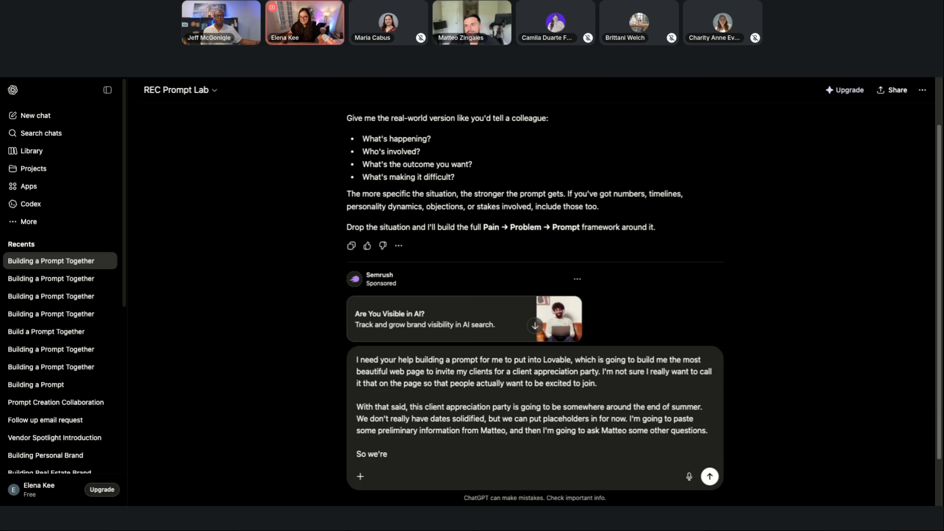
drag(406, 451, 351, 452)
key(ctrl+v)
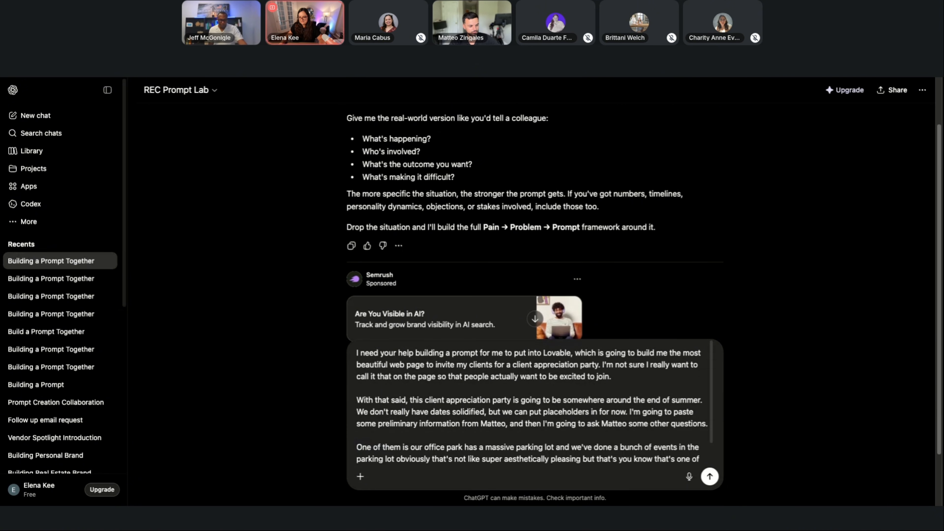
scroll(625, 449, down, 2)
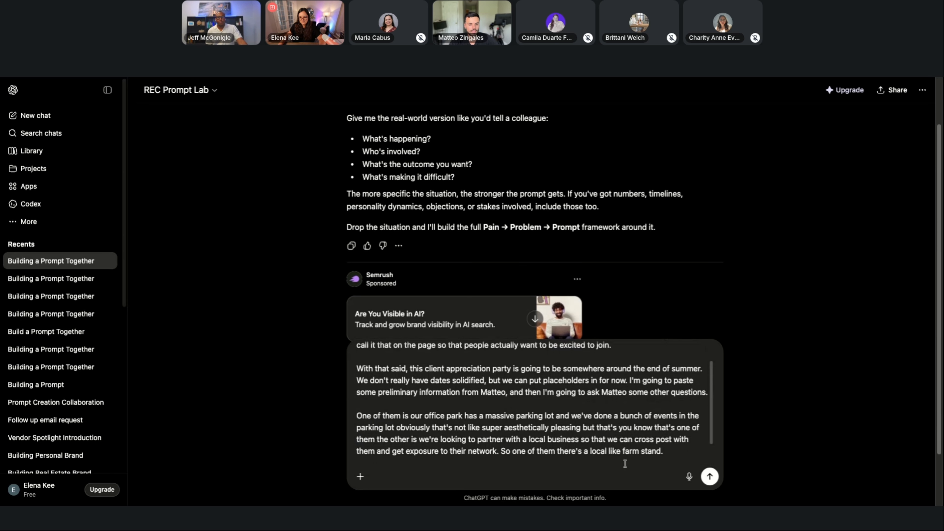
text(That we've created a pretty decent partnership with and they have ice cream, a bunch of activities, etc.)
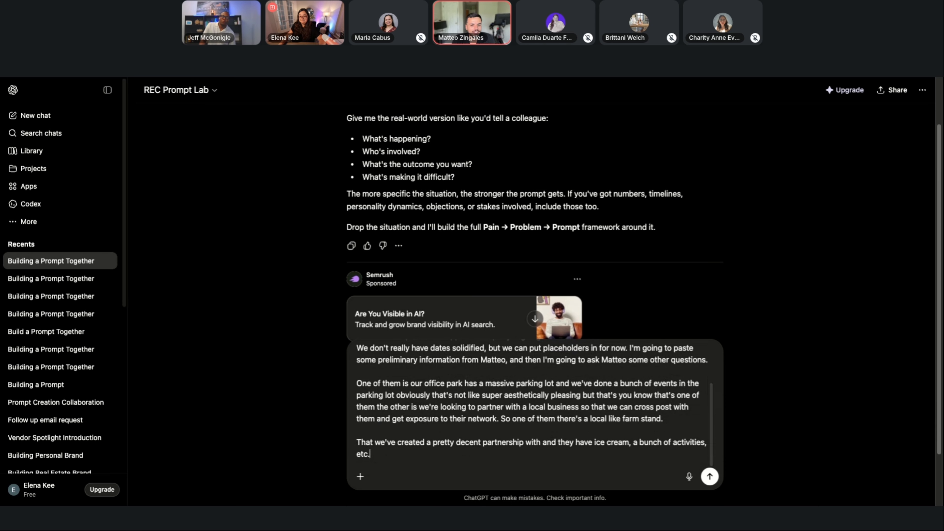
drag(370, 454, 351, 445)
key(BackSpace)
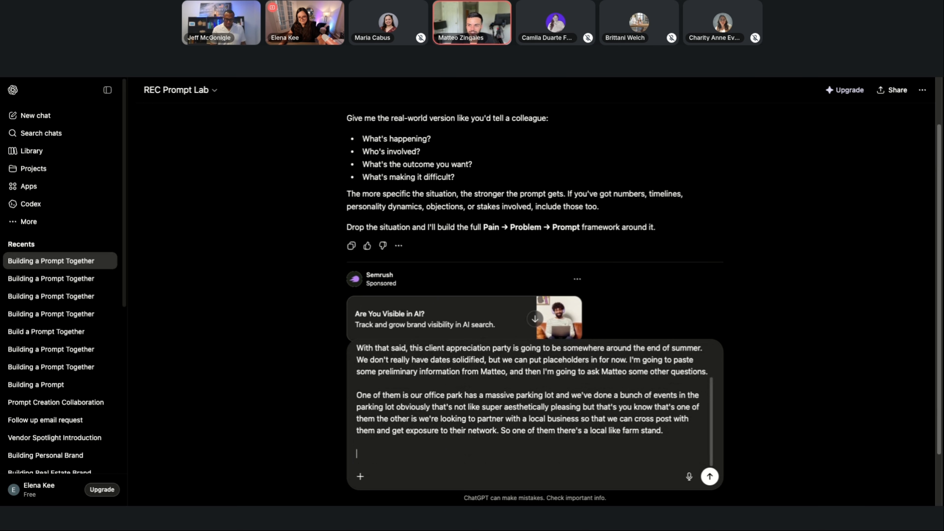
Add paragraphs about parking-lot activities with food trucks, a mobile ice cream stand, a taco truck, and the ice cream emergency truck in a renovated school bus.
text(Yeah because I was thinking the parking lot could be interesting because we could do activities in the parking lot and get food trucks there.)
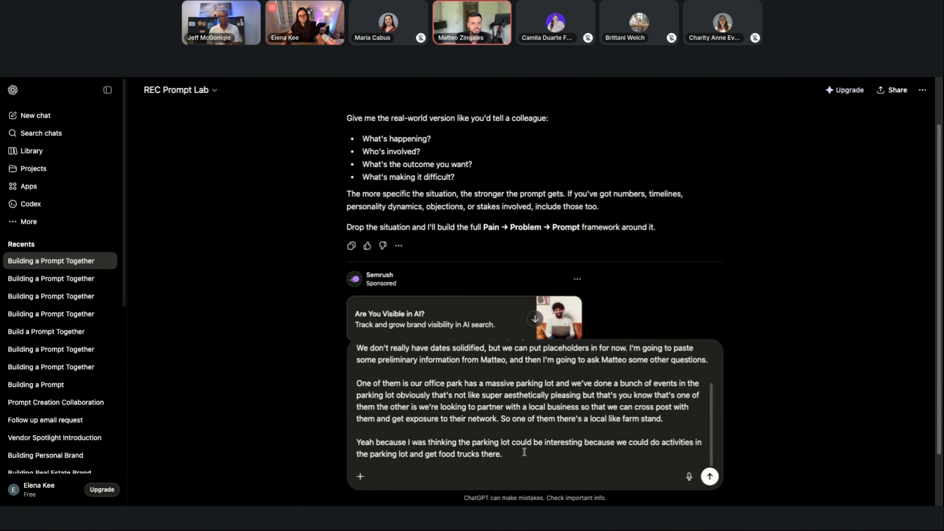
text(Could probably bring the ice cream stand to the parking lot. Yeah if they had like some mobile aspect of their business that would be also kind of cool.)
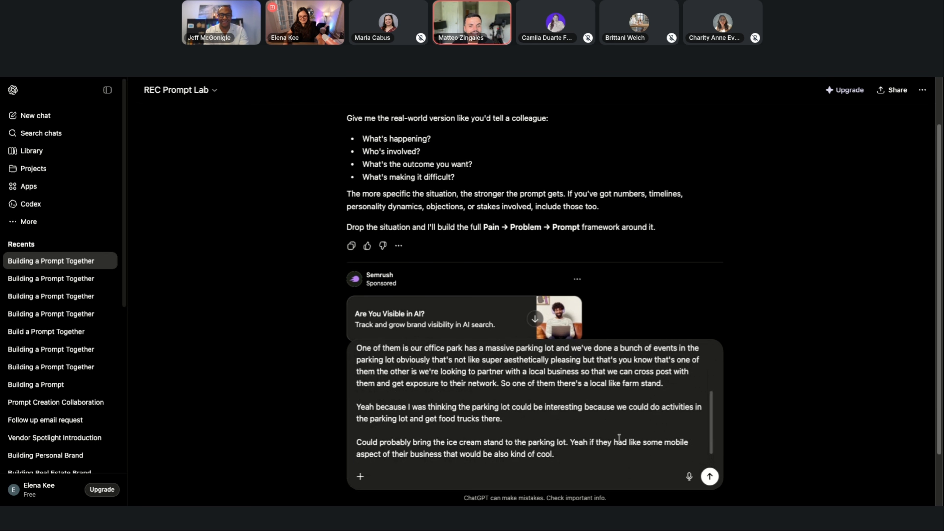
text(I haven't as of yet I know there's a taco one and I love tacos so that would probably have to be one of them and then there is I just thought of this I forgot there's an ice cream emergency truck that we've used for all of our shredding events and they're awesome so them as well.)
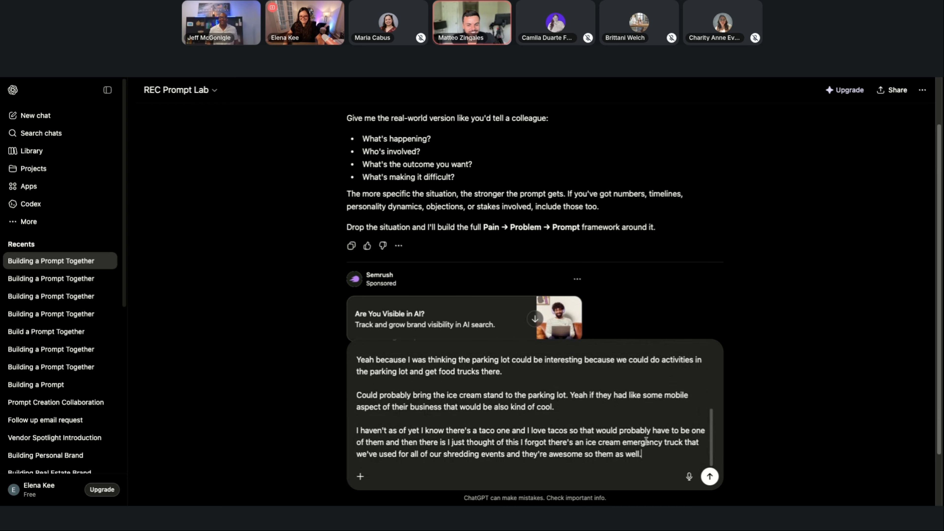
drag(647, 441, 497, 339)
click(508, 392)
scroll(506, 393, down, 3)
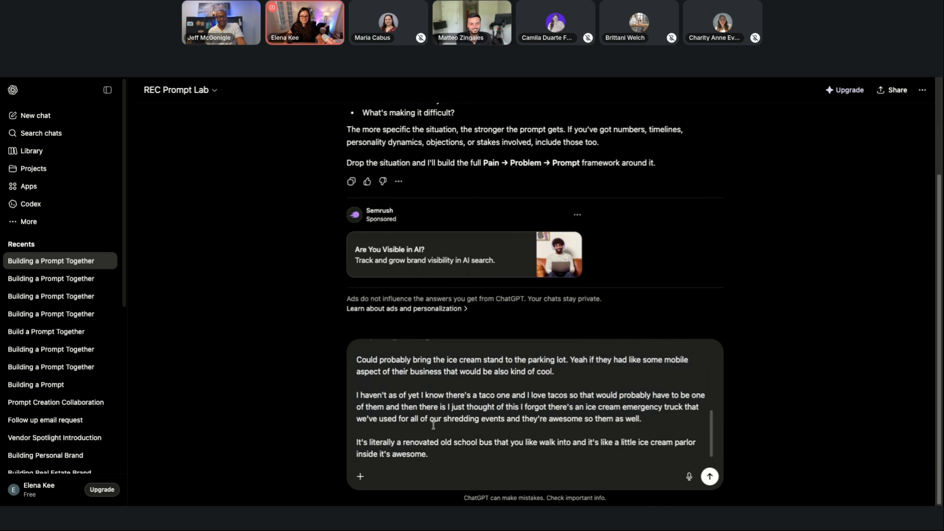
scroll(436, 428, down, 2)
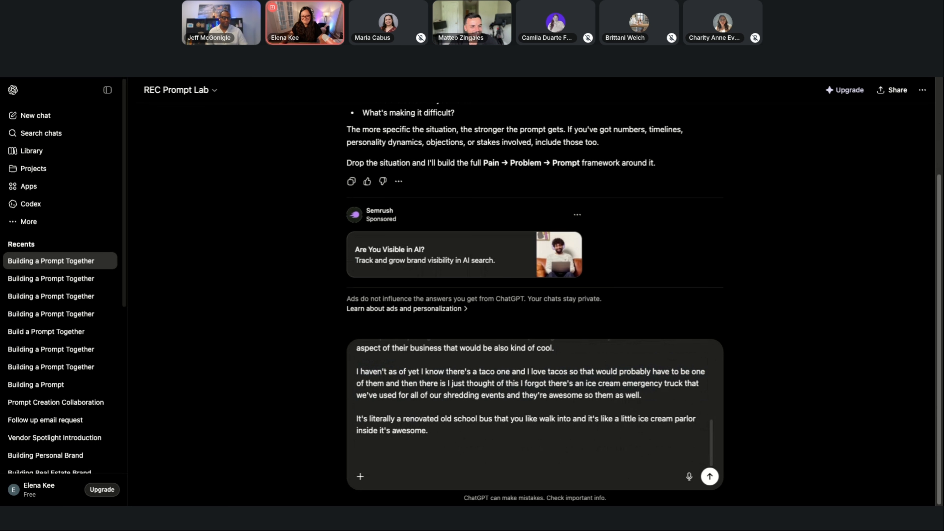
Add a line with the event details "arts & crafts, prizes, 2 hrs," to the message.
text(art)
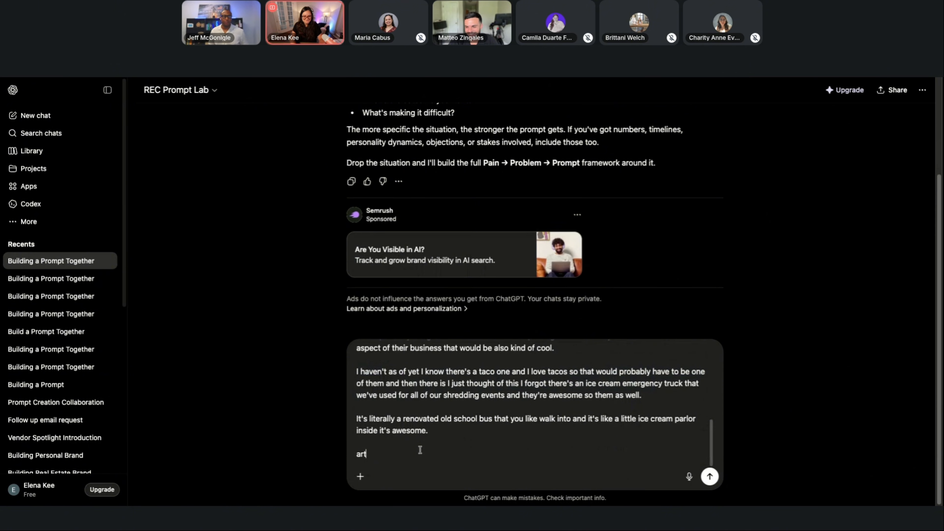
text(s & crafts, prizes)
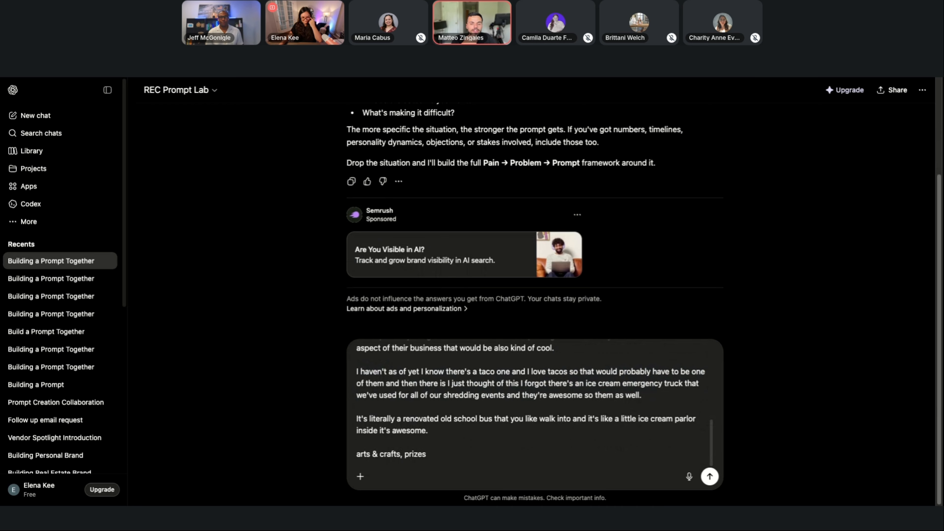
text(, )
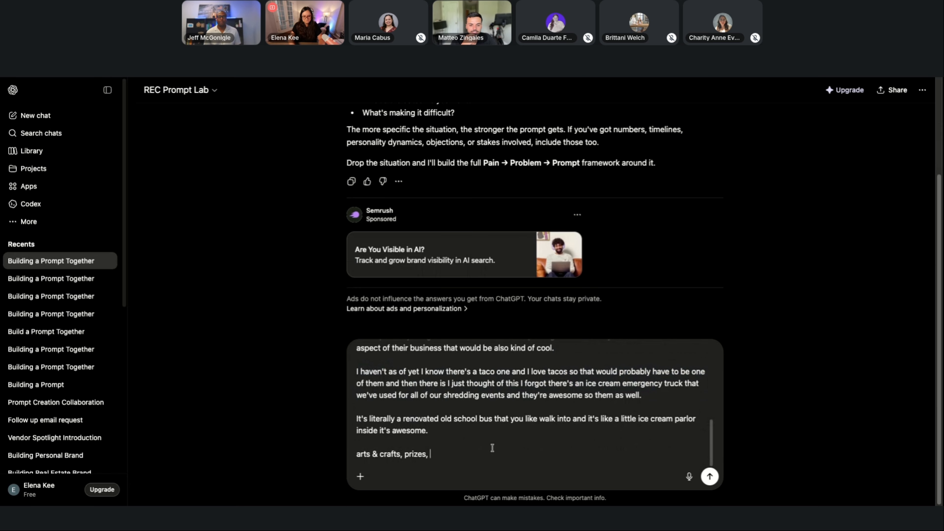
text(2 hrs,)
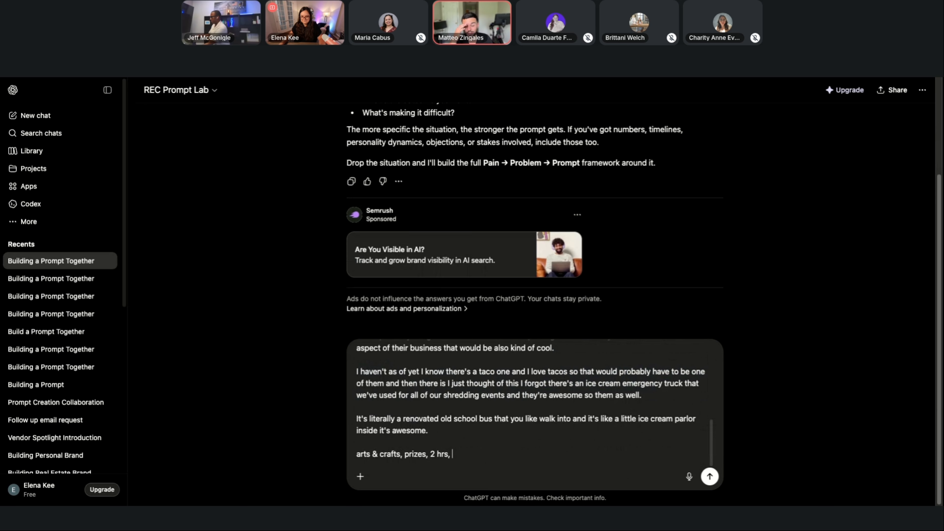
Add the sponsor ideas after "2 hrs,": primarily lenders and title companies, plus a couple of service providers.
key(ctrl+v)
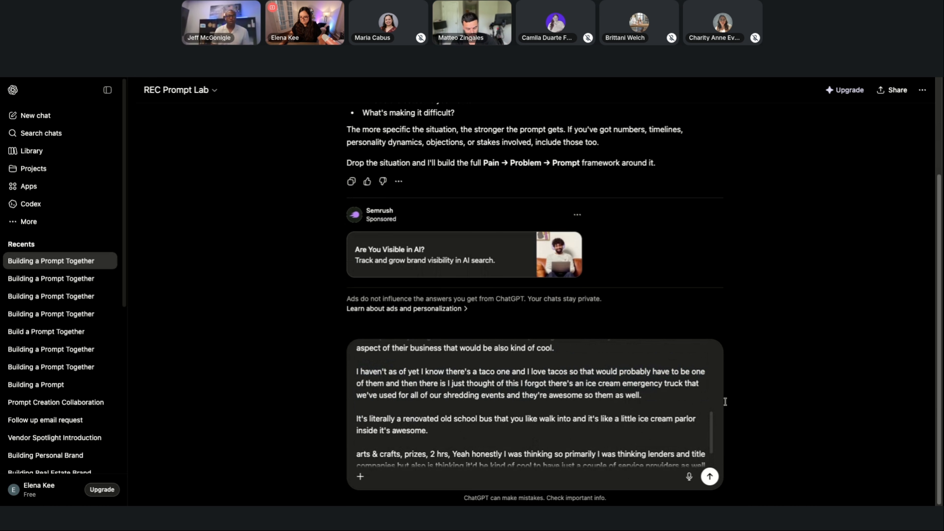
scroll(481, 441, down, 1)
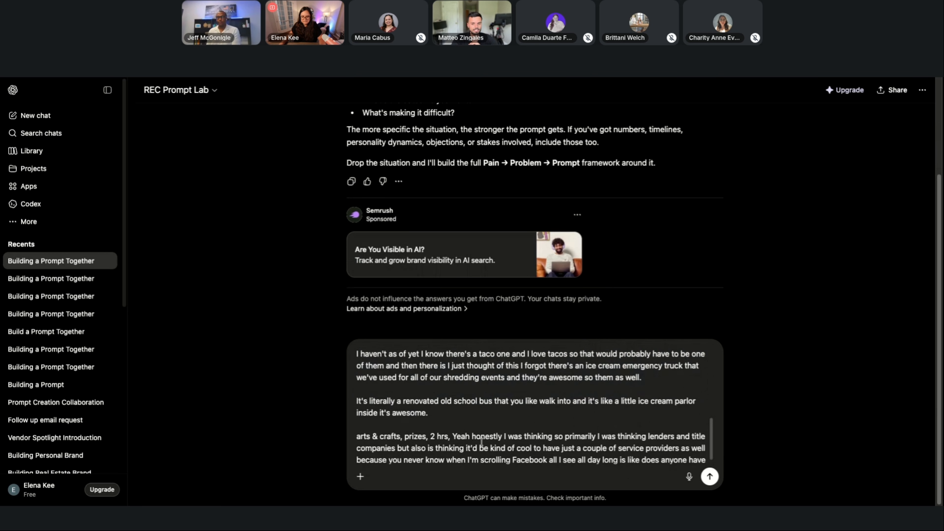
scroll(481, 441, down, 1)
drag(453, 421, 484, 457)
text(Yeah honestly I was thinking so primarily I was thinking lenders and title companies but also is thinking it'd be kind of cool to have just a couple of service providers as well because you never know when I'm scrolling Facebook all I see all day long is like does anyone have a good referral for X, y and z? Like fix my heating system etc so I was thinking that as well.)
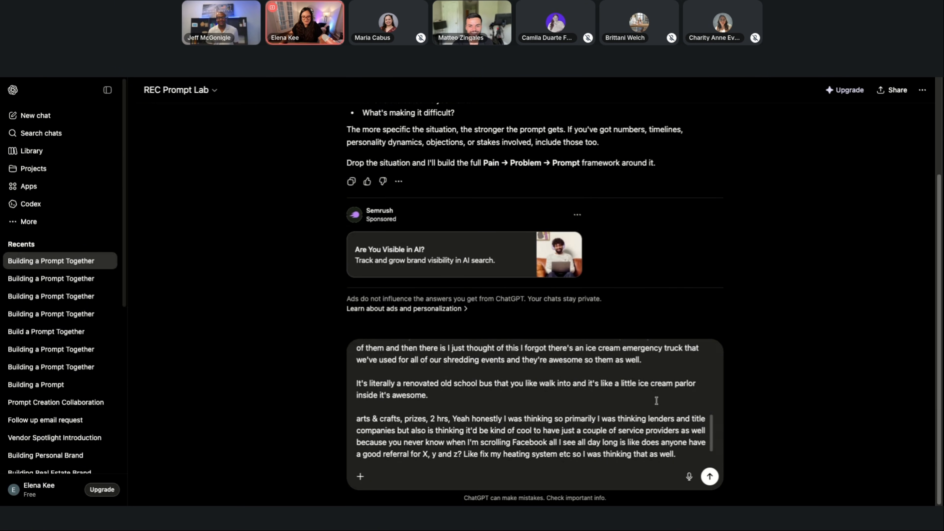
Add a separate line reading "potentially cap at 75" and submit the message.
key(shift+Return)
key(shift+Return)
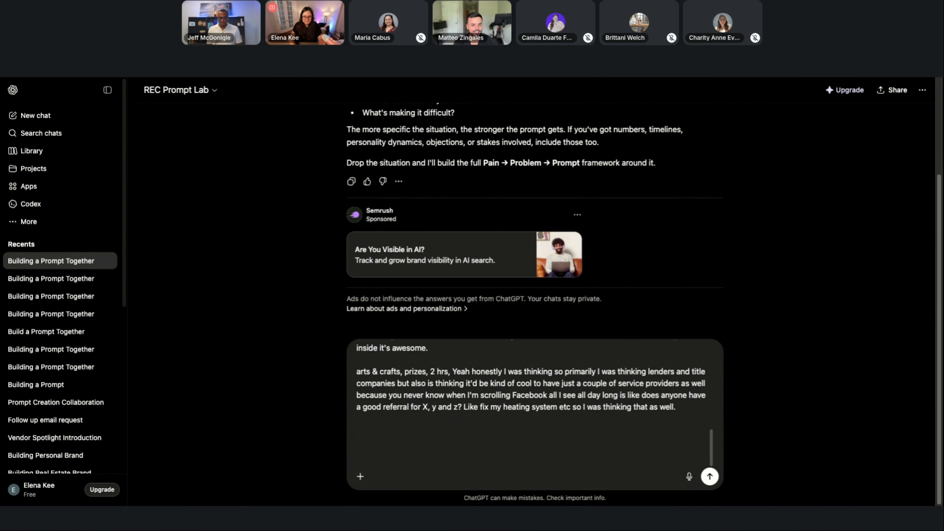
text(potentially cap at 75)
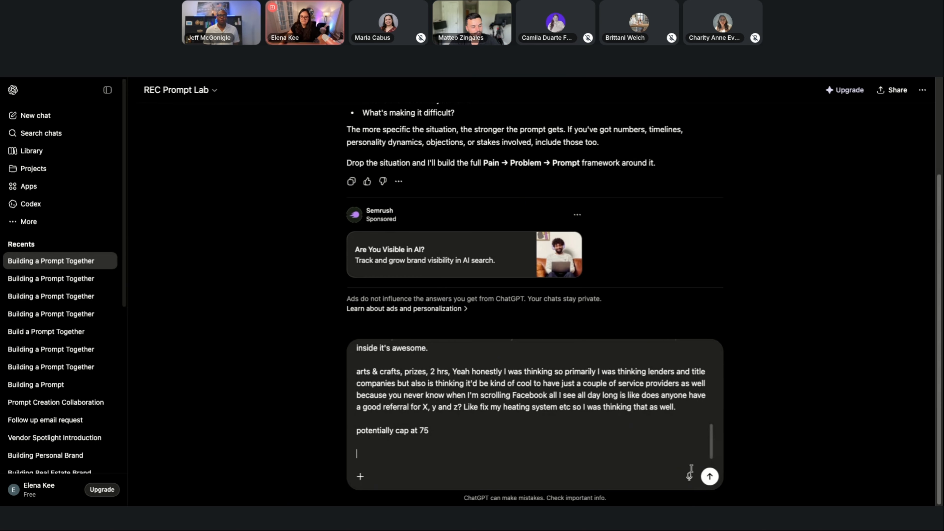
click(709, 477)
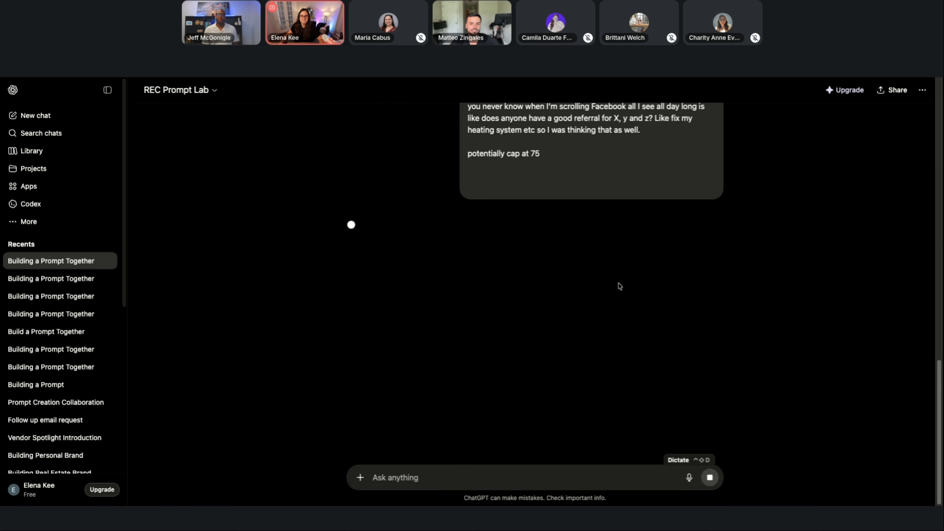
Review the generated response, including the event positioning ideas and the landing page prompt's pain, problem, role and context sections.
scroll(622, 264, down, 10)
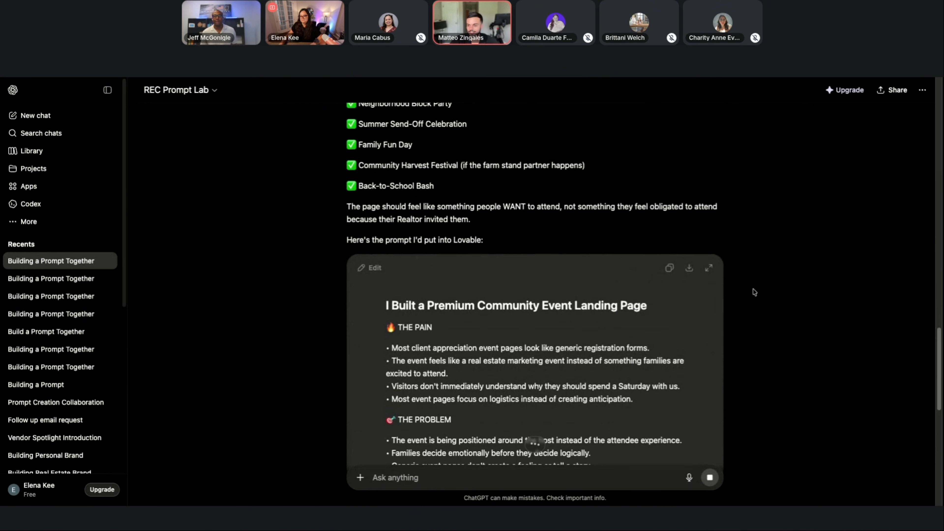
scroll(755, 286, down, 5)
scroll(753, 292, up, 15)
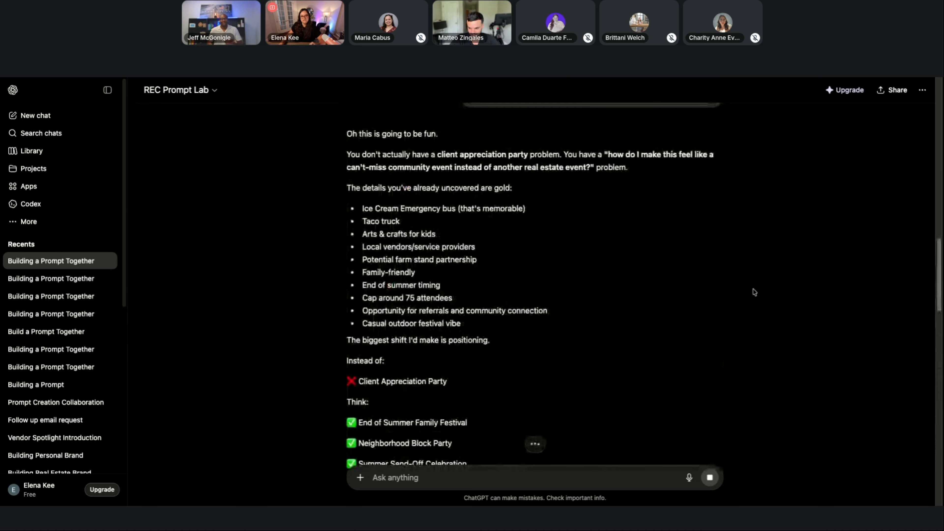
scroll(708, 277, up, 10)
scroll(708, 277, up, 12)
scroll(699, 290, down, 20)
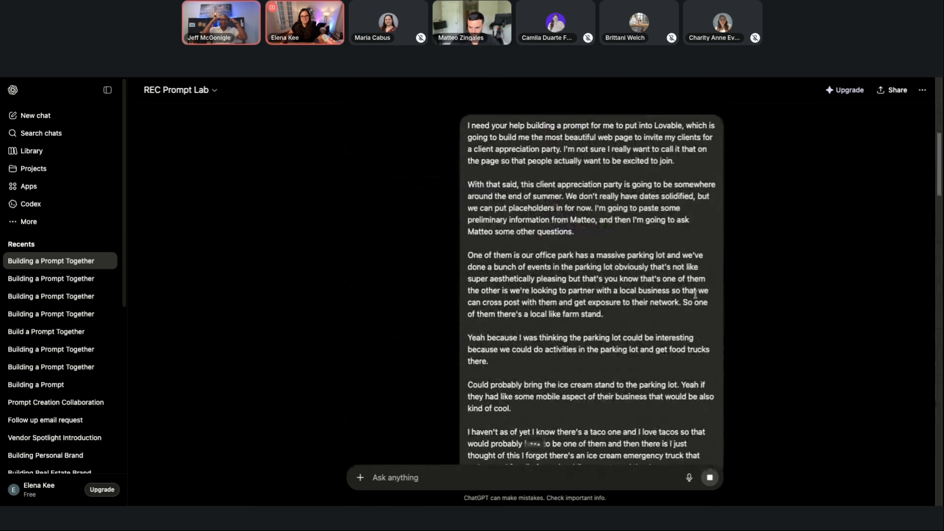
scroll(696, 299, down, 3)
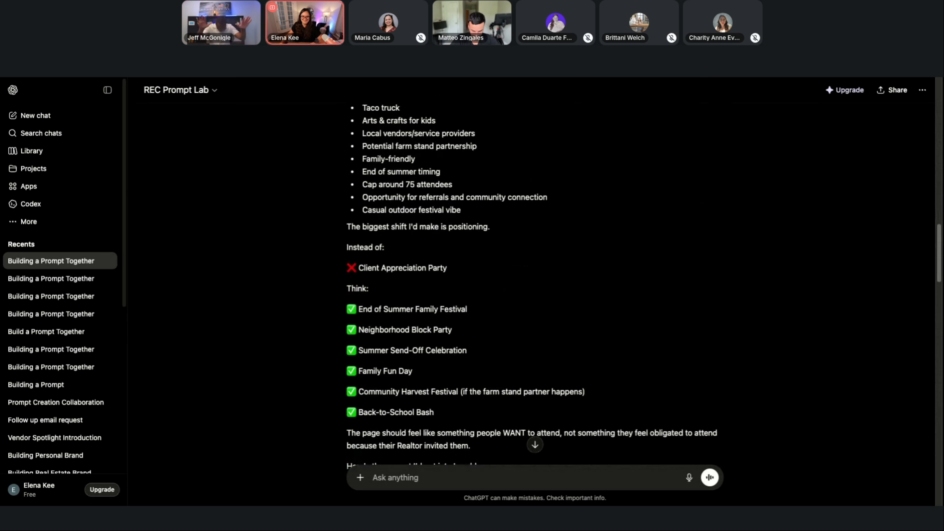
scroll(733, 279, up, 7)
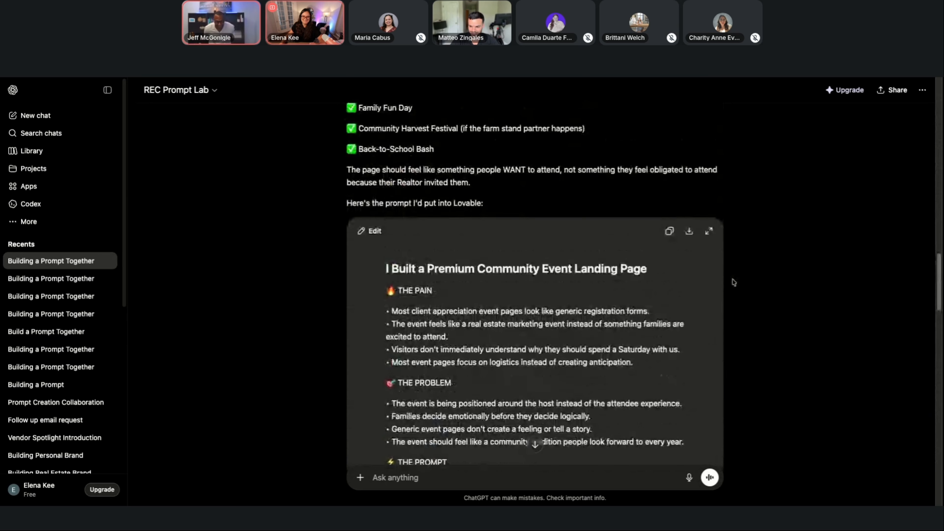
scroll(744, 276, down, 3)
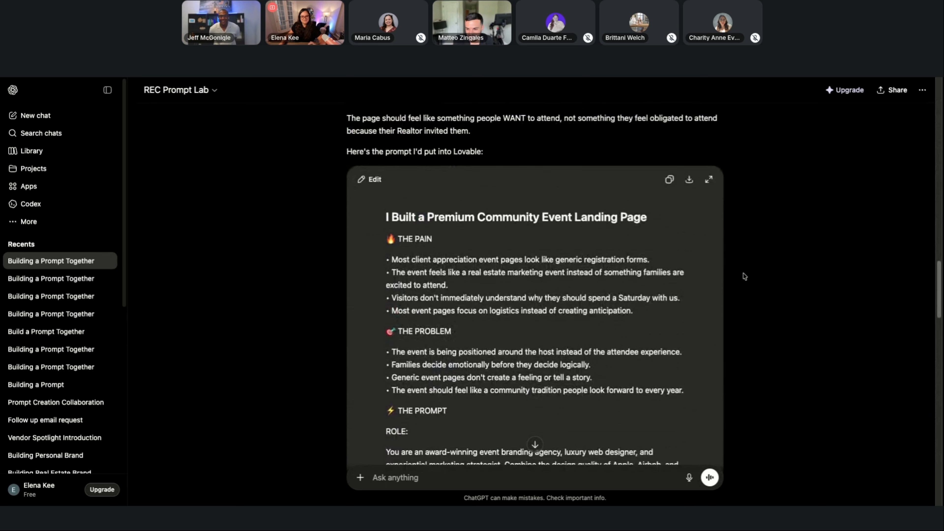
scroll(744, 276, down, 3)
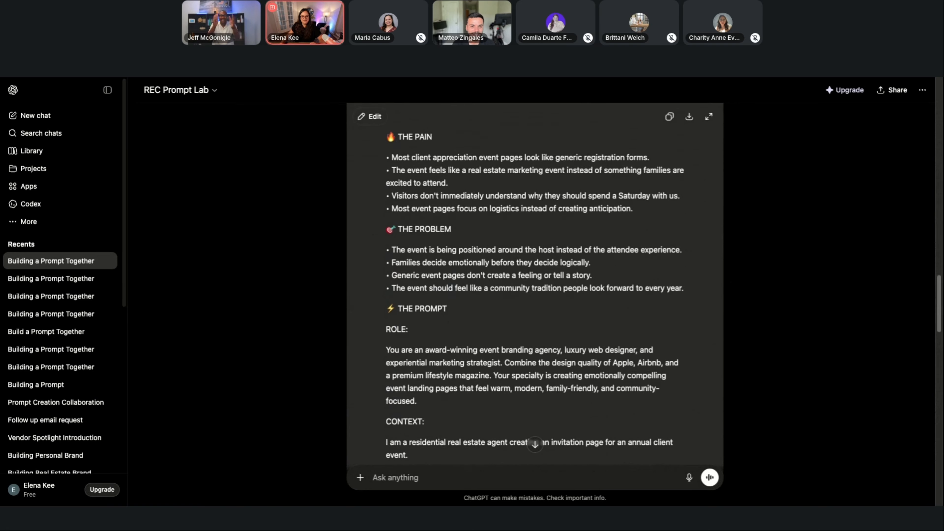
scroll(744, 276, up, 2)
scroll(751, 289, down, 7)
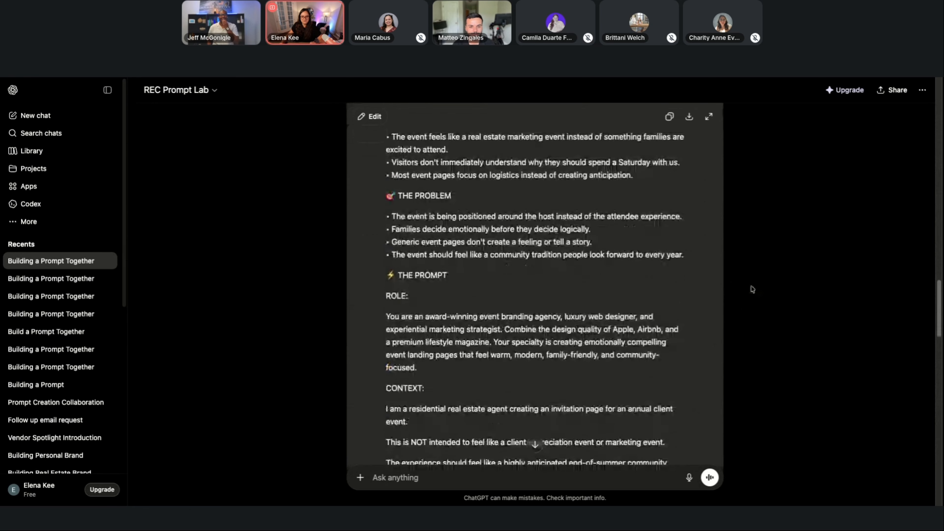
scroll(753, 289, up, 5)
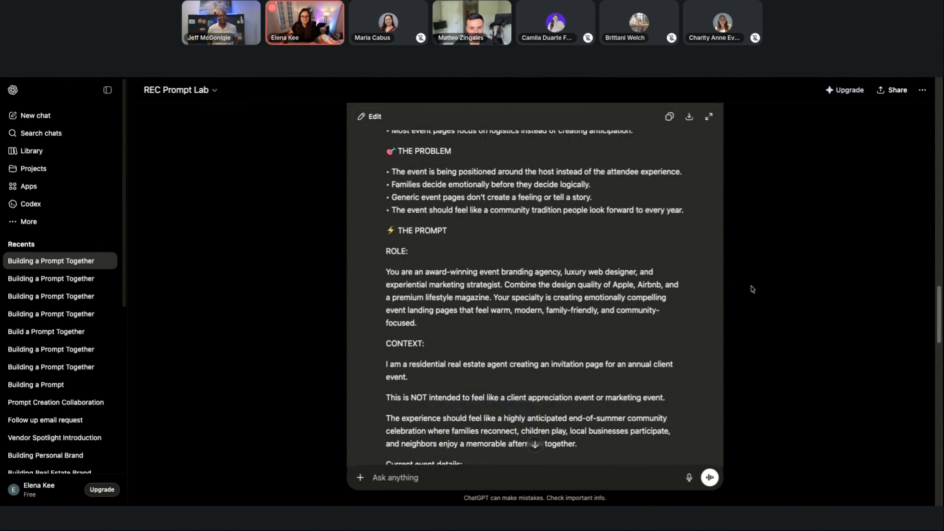
Copy the whole generated landing page prompt and paste it into the build prompt on Lovable's home page.
scroll(753, 300, down, 9)
scroll(753, 300, down, 14)
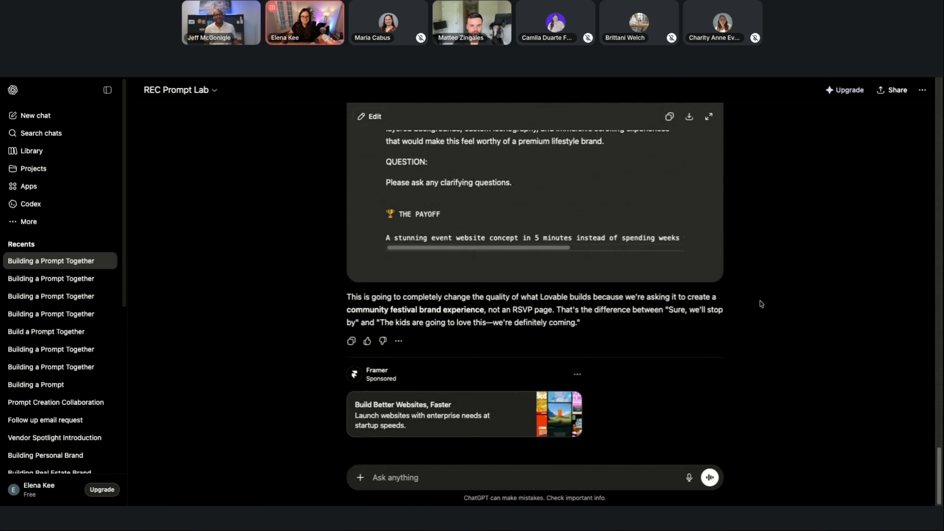
scroll(761, 303, up, 10)
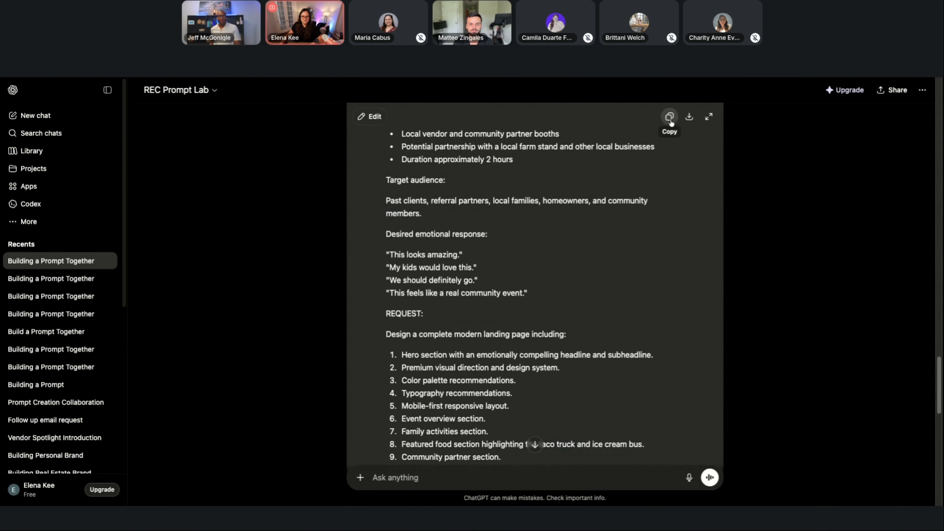
click(669, 116)
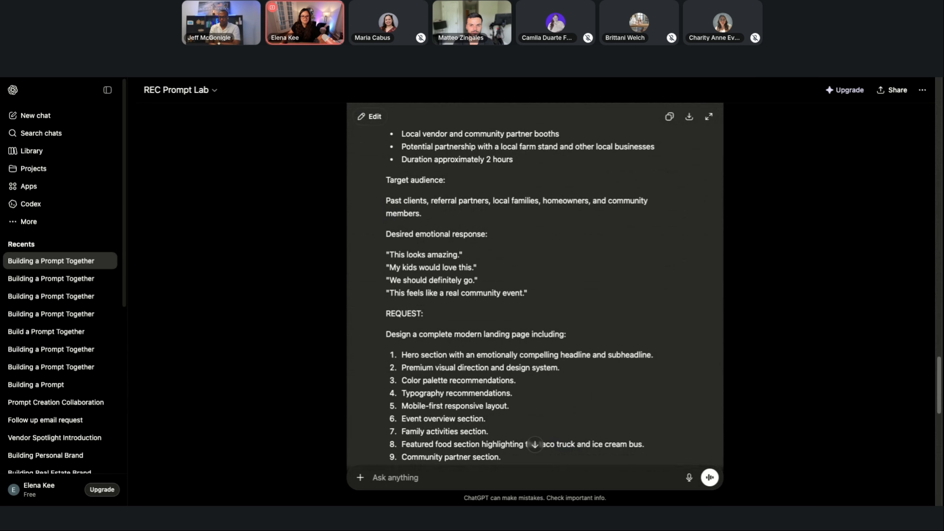
key(ctrl+Tab)
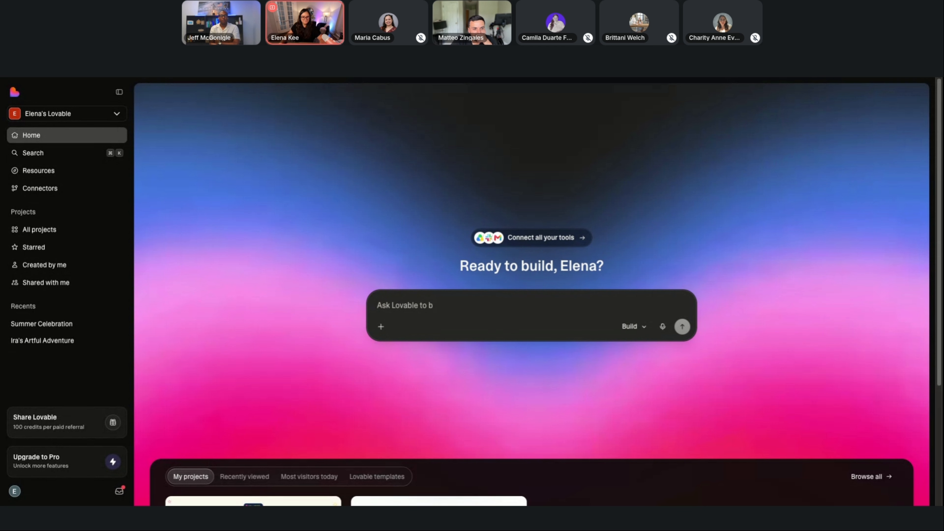
key(super+v)
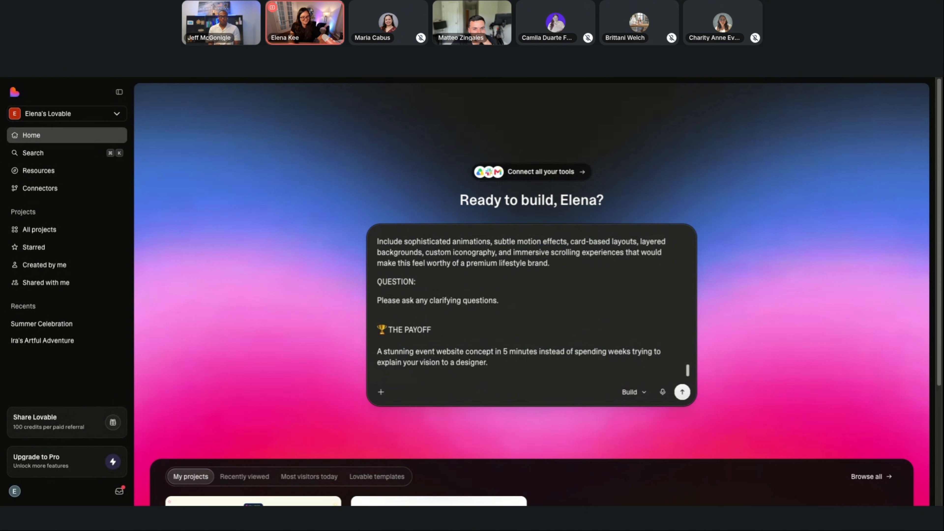
Append a "hex codes to use:" line below the pasted prompt, followed by 111e30 and f1b90e on separate lines.
key(Return)
text(hex codes to us)
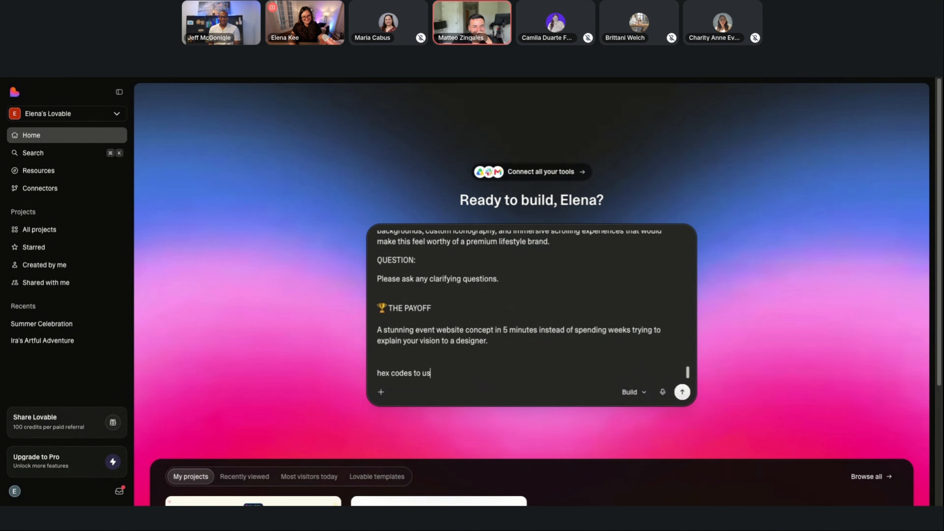
text(e:)
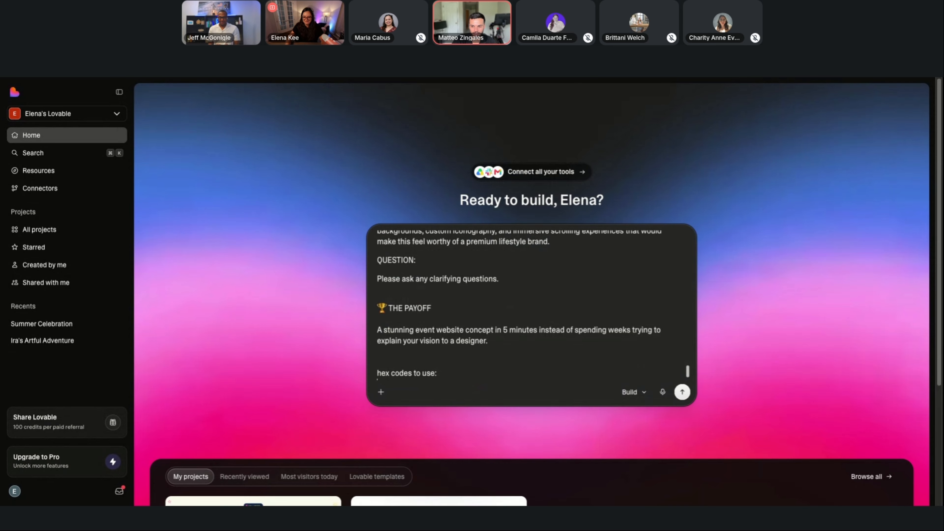
text(111e3)
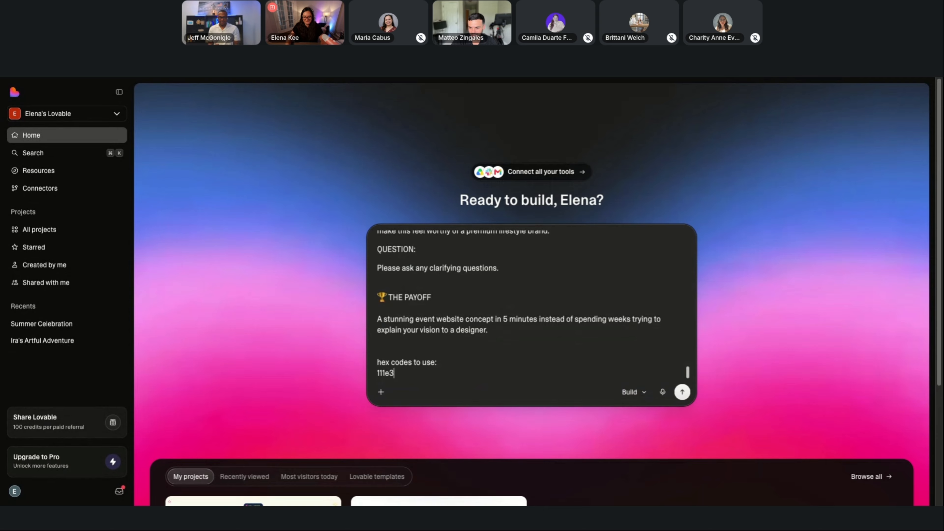
text(0 )
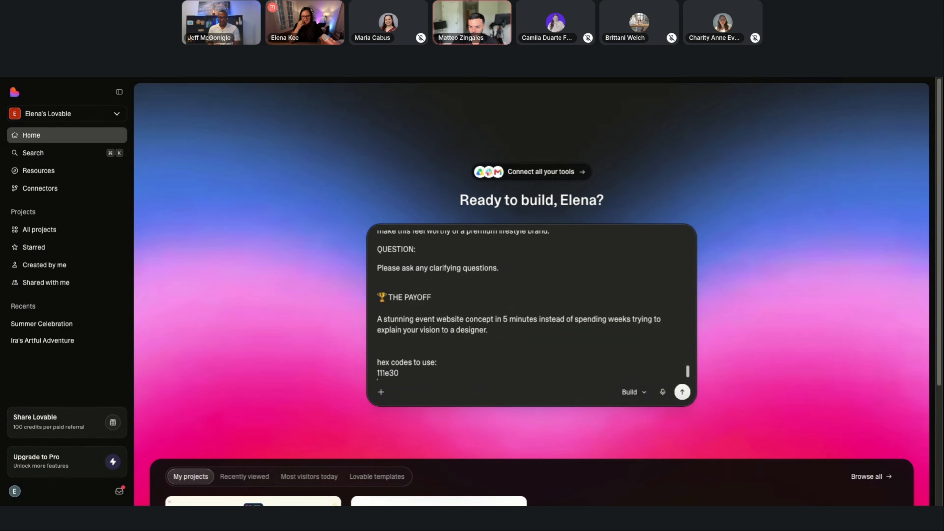
text(f)
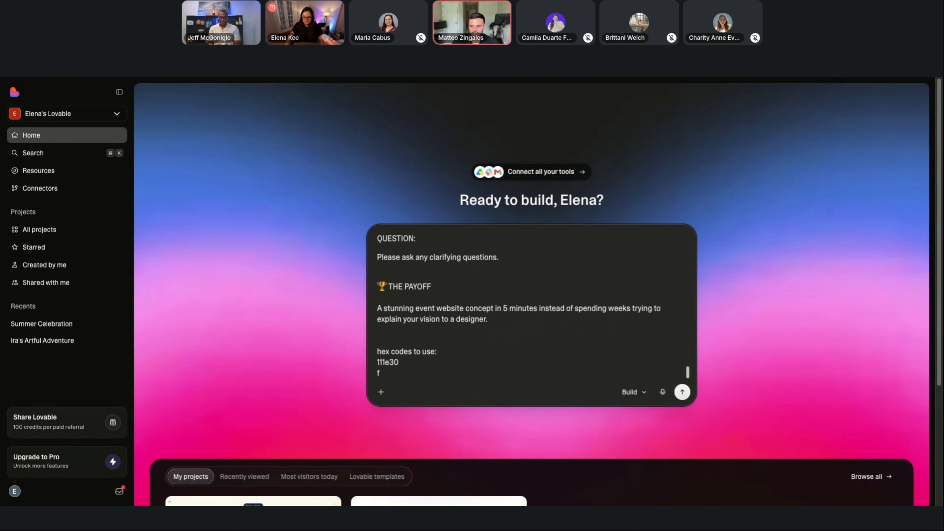
text(1)
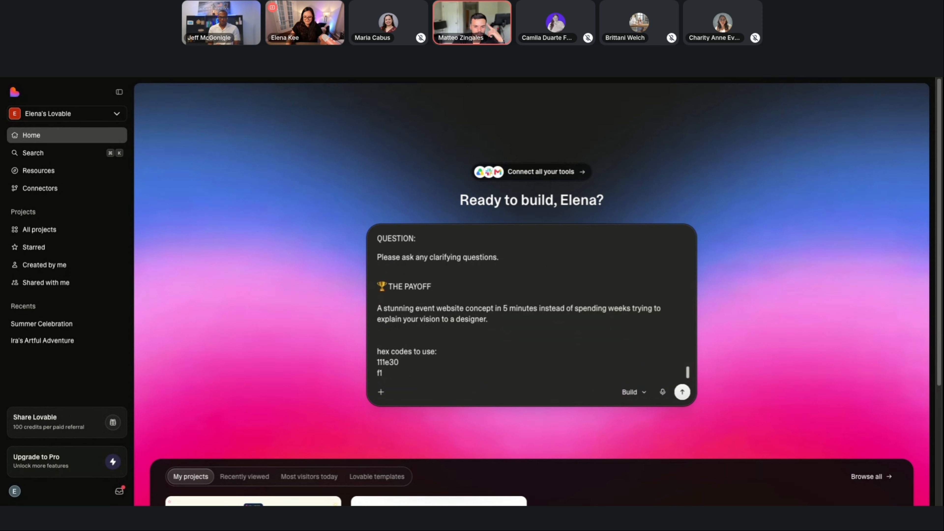
text(b90e)
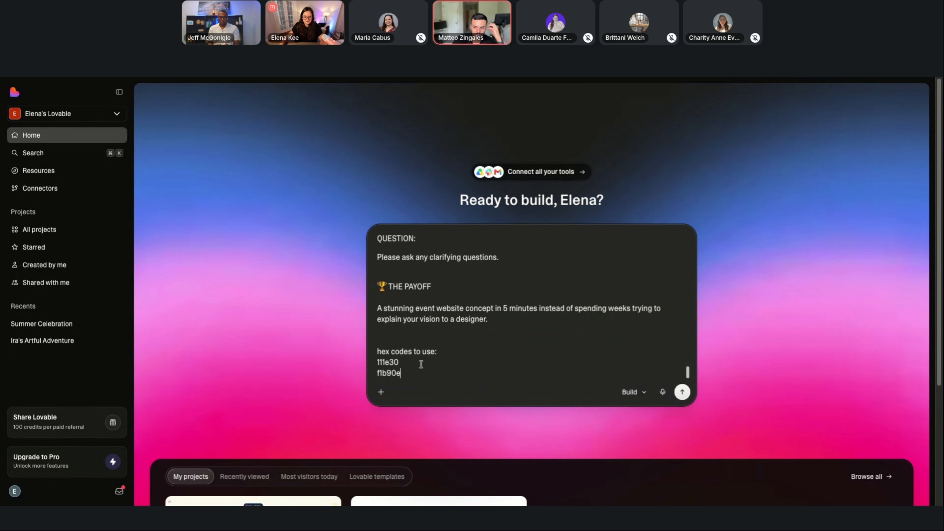
Label hex code 111e30 as "primary:" and f1b90e as "secondary:", and submit the prompt to build the page.
scroll(416, 367, down, 1)
click(377, 361)
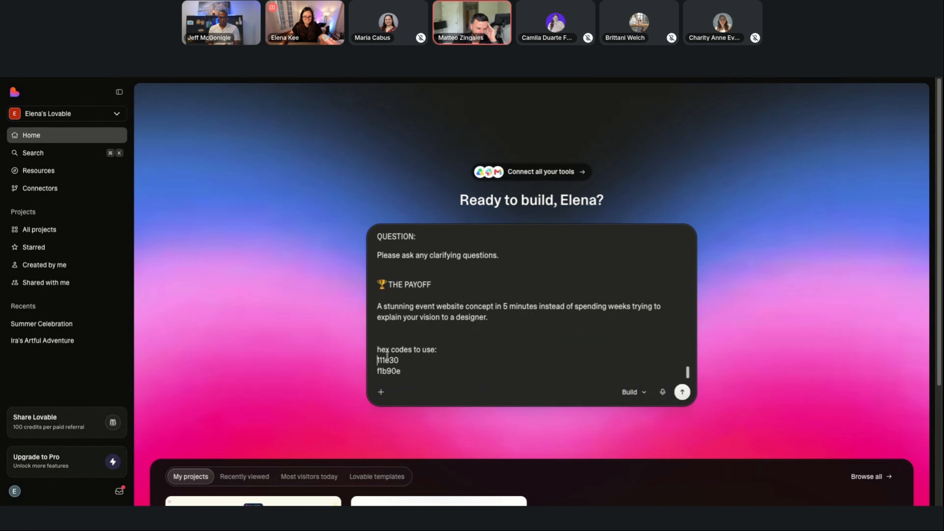
text(primary:)
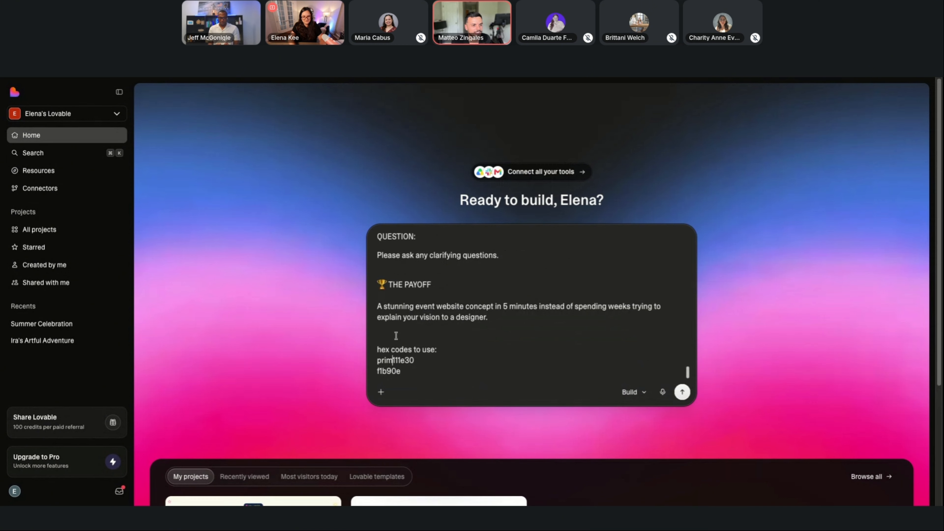
click(378, 372)
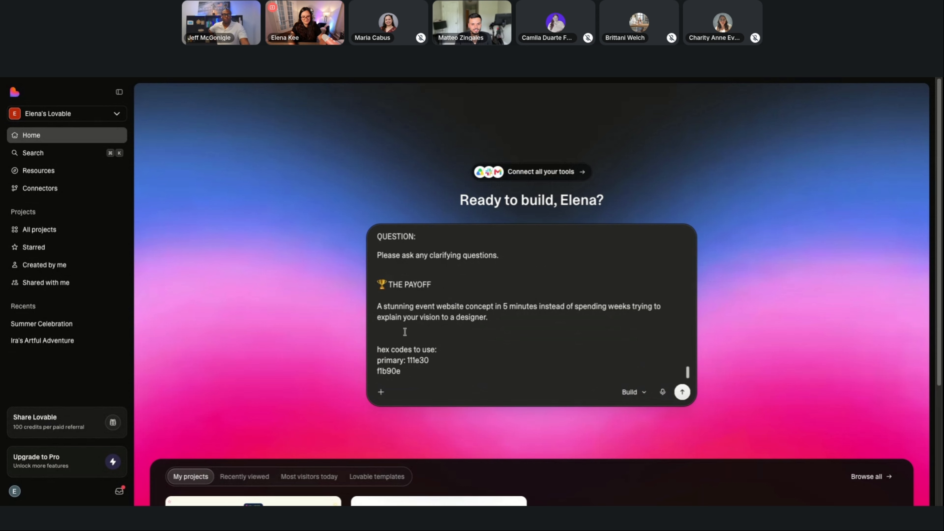
text(secondar)
text(y)
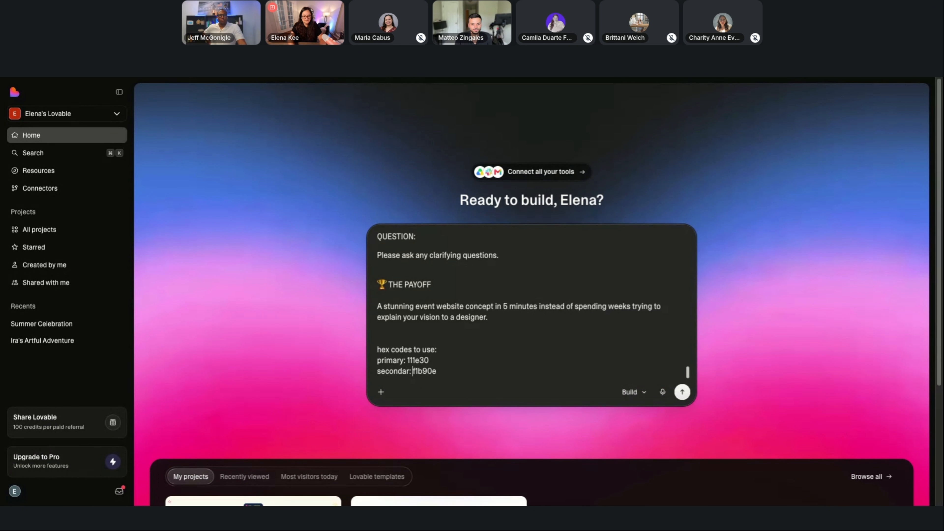
text(:)
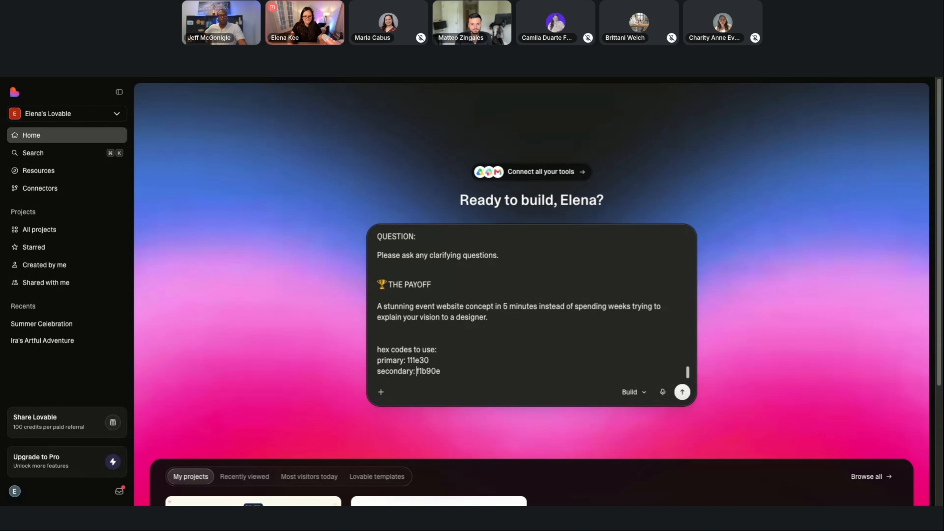
scroll(613, 276, down, 2)
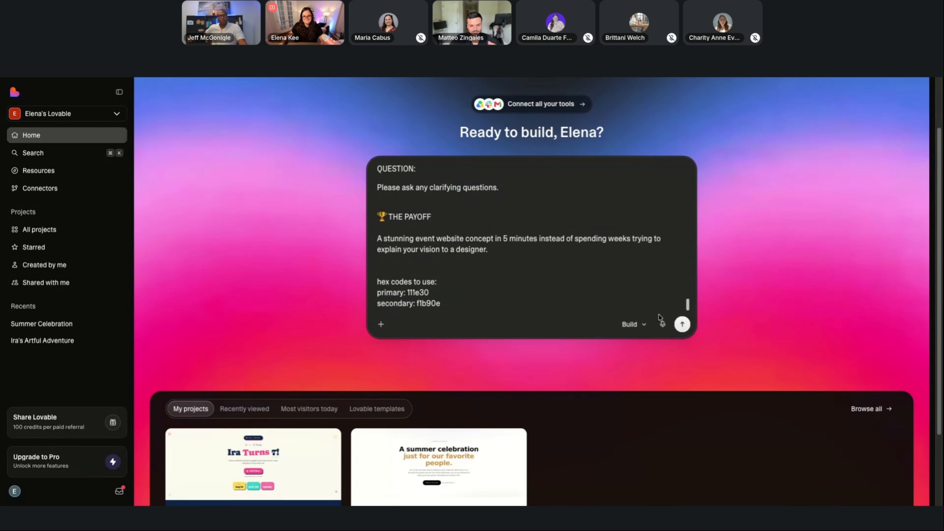
click(682, 324)
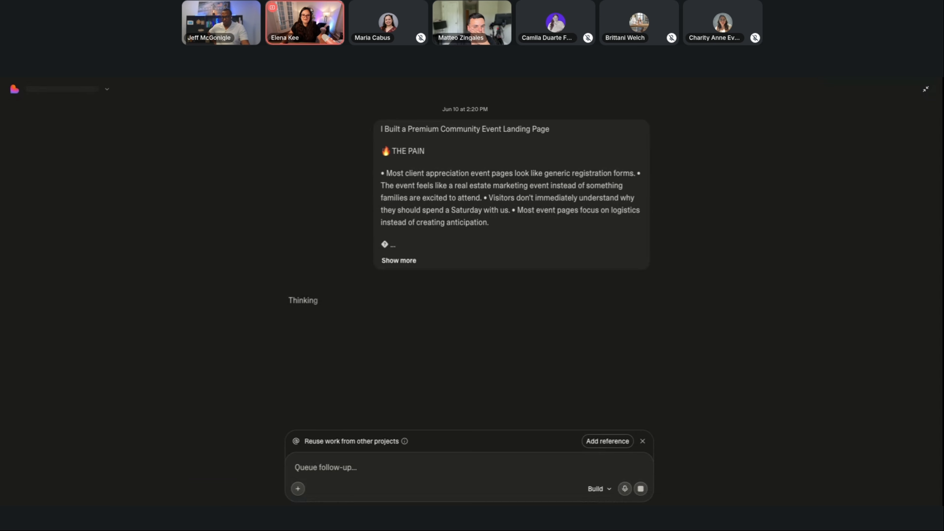
Switch to the published summer celebration page and examine its opening section, including the invitation text and attendance limit.
key(ctrl+Tab)
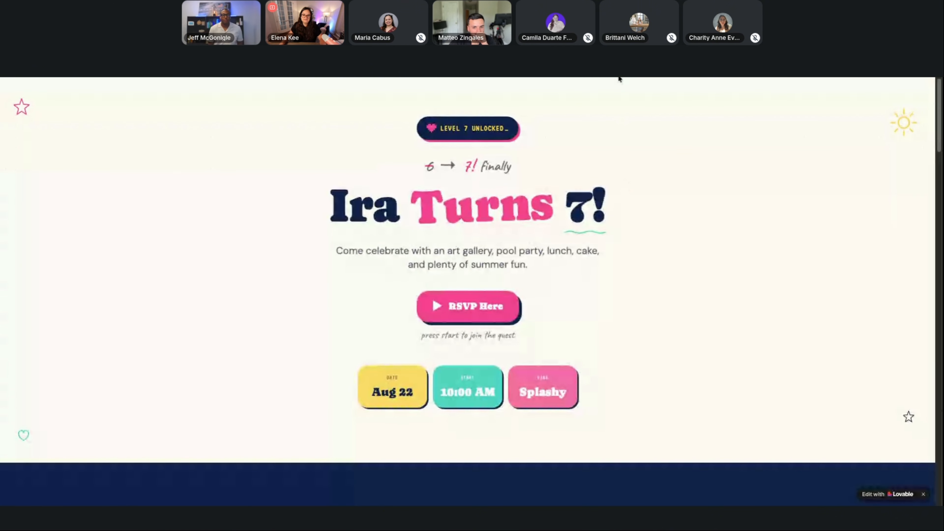
key(ctrl+Tab)
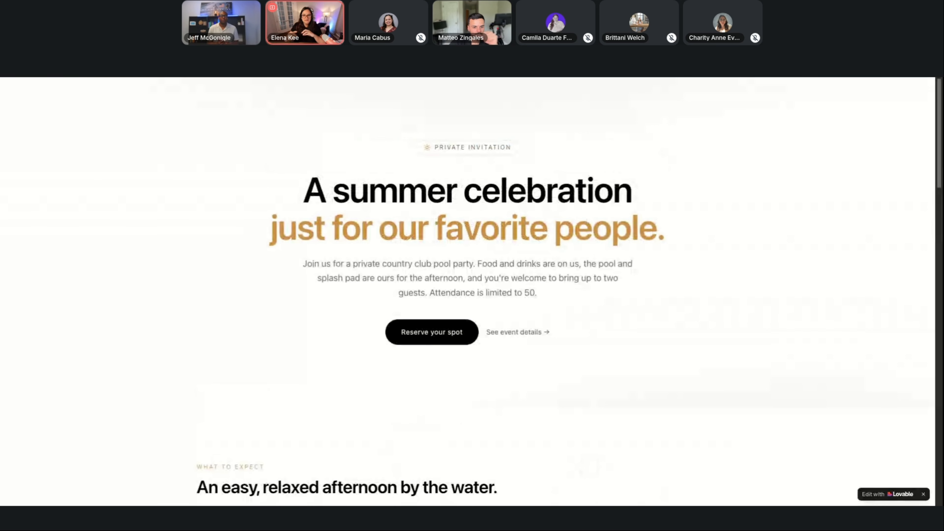
scroll(467, 292, down, 1)
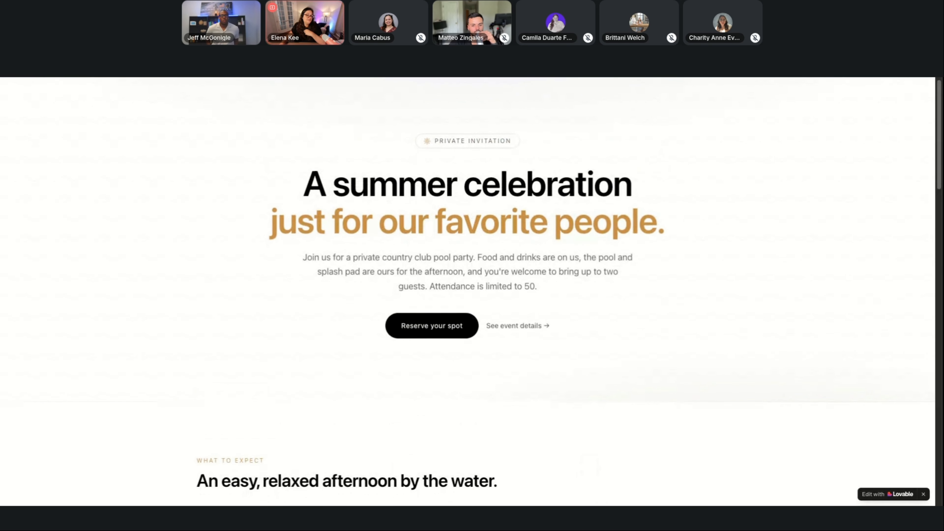
scroll(468, 292, down, 1)
scroll(467, 292, up, 1)
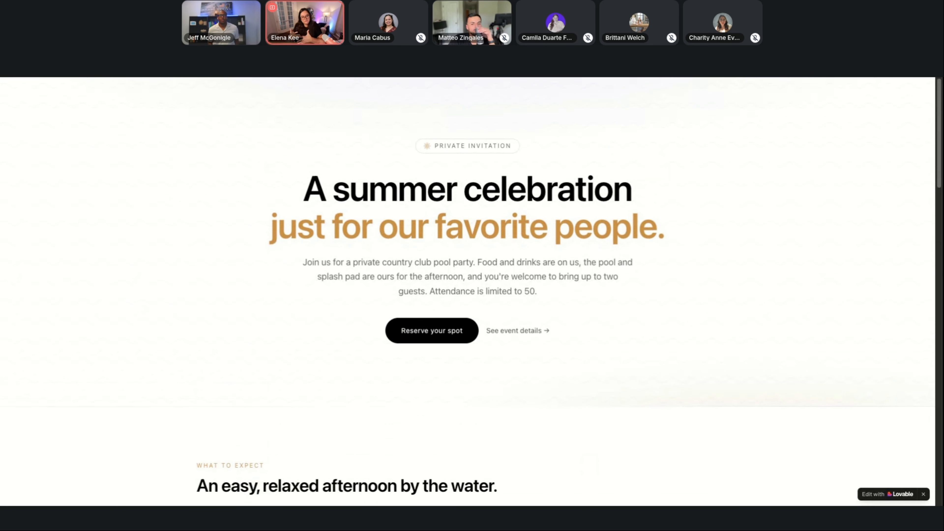
scroll(467, 292, up, 1)
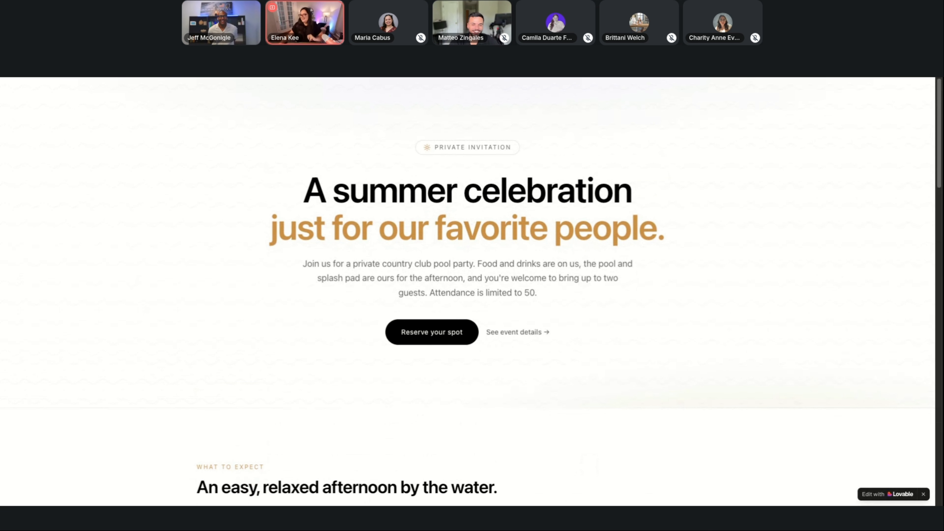
scroll(507, 212, down, 2)
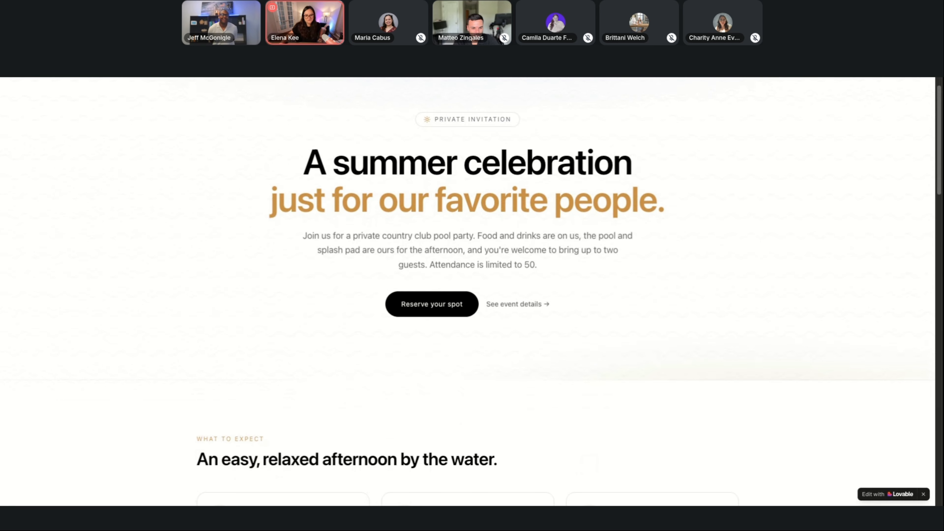
drag(543, 265, 525, 267)
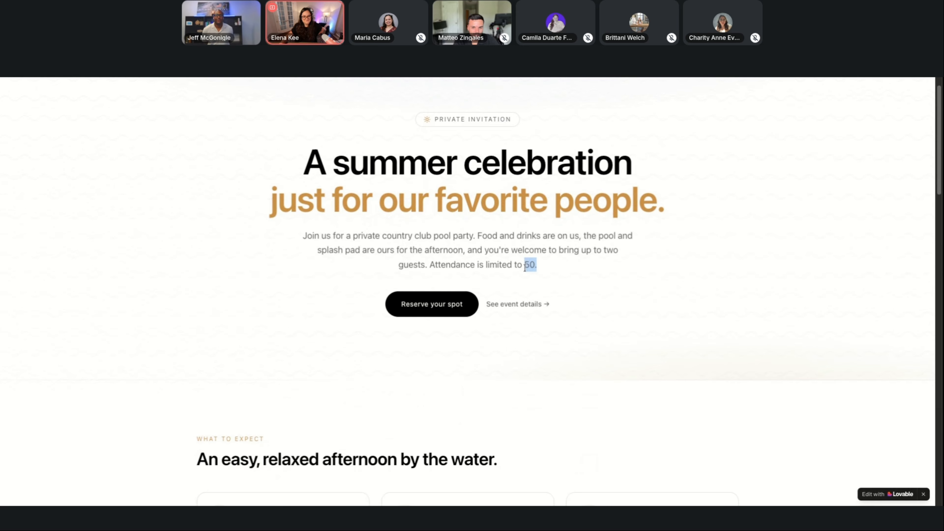
scroll(441, 196, down, 3)
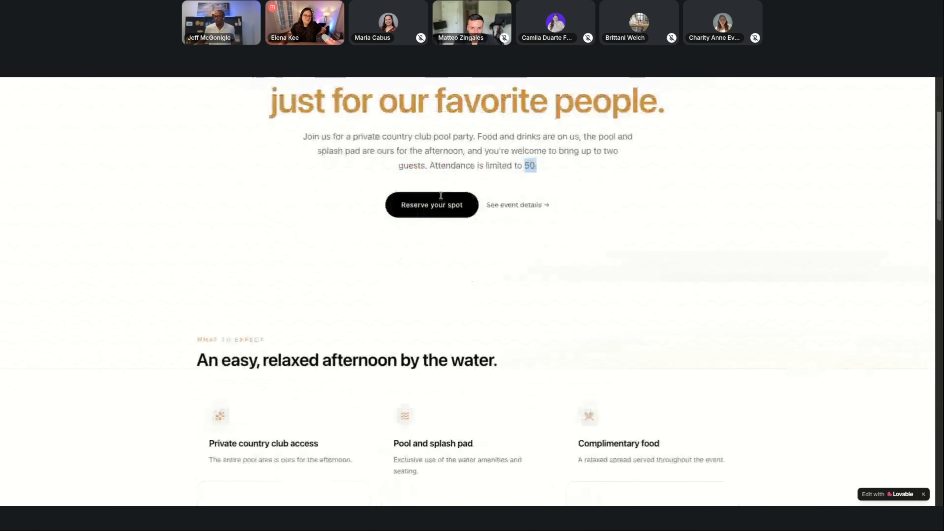
scroll(441, 196, up, 2)
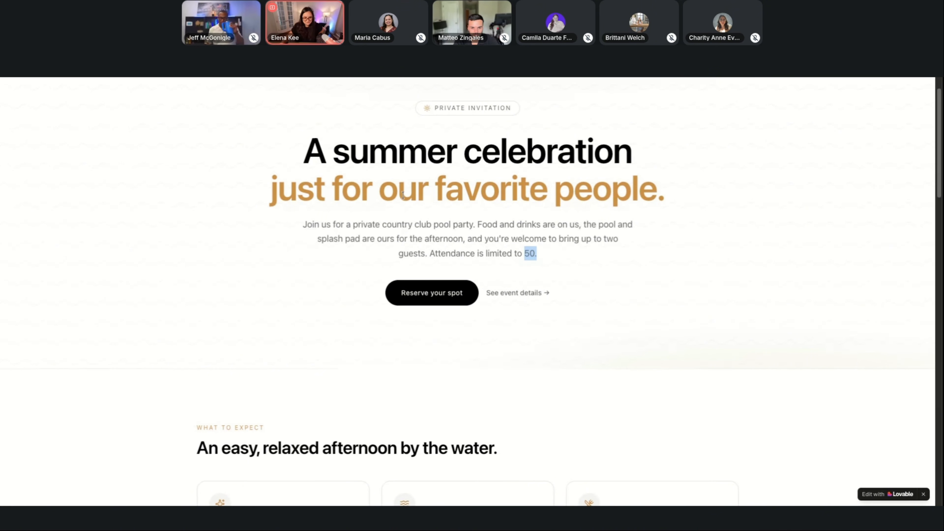
Examine the summer celebration page's What to Expect cards, event details with parking and RSVP deadline, and reservation form.
scroll(403, 197, down, 9)
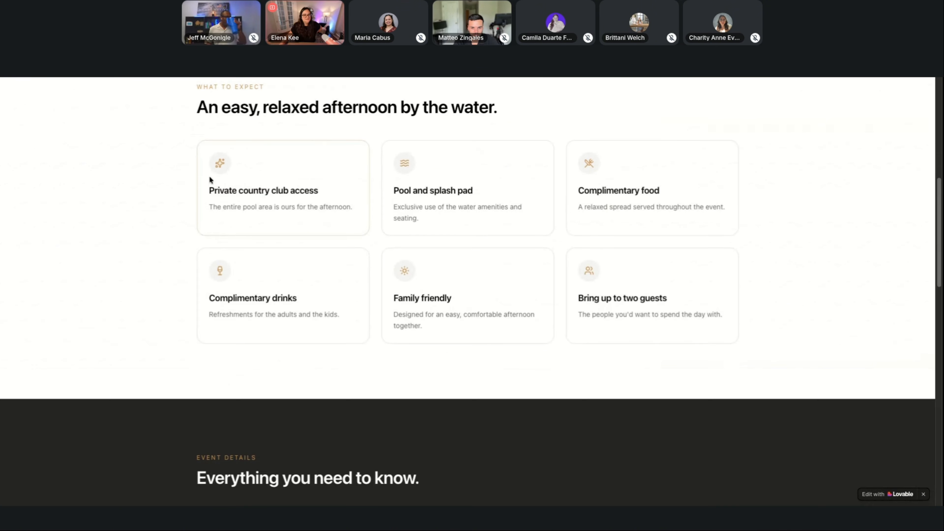
scroll(672, 254, down, 6)
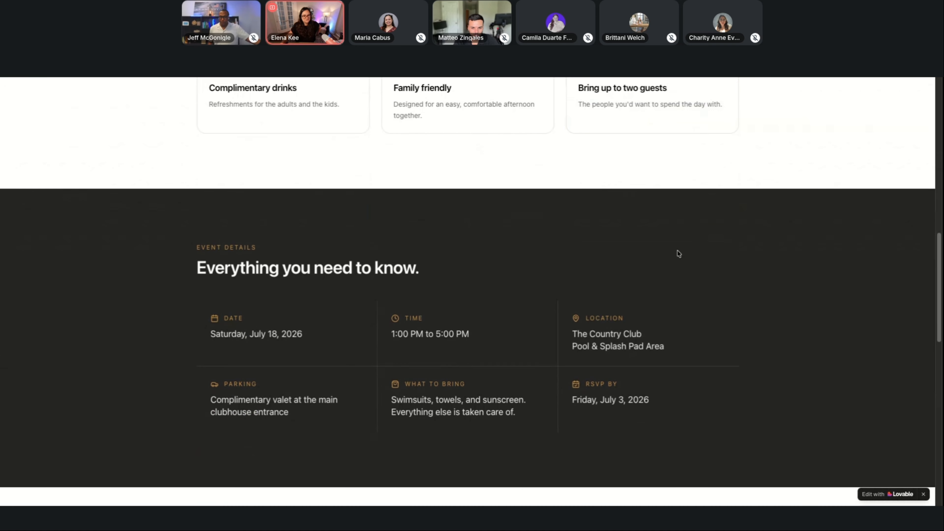
scroll(678, 254, down, 2)
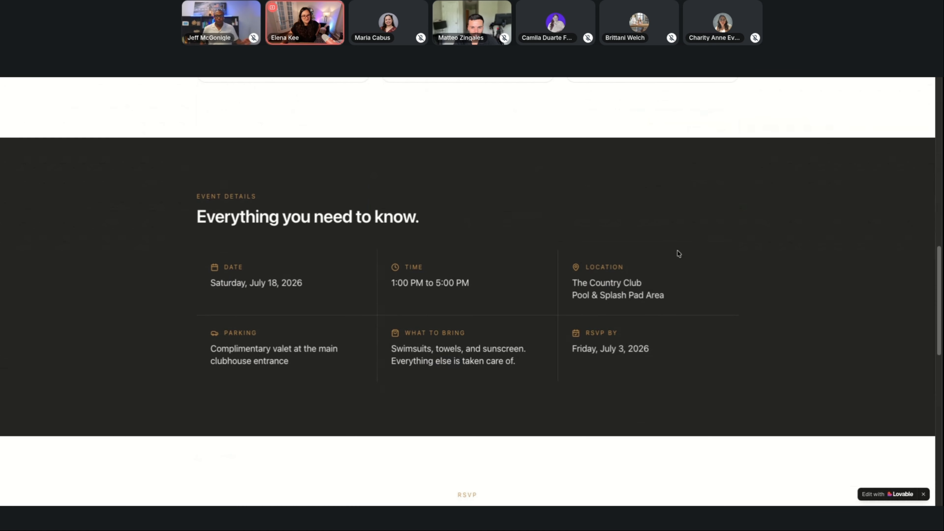
drag(212, 332, 308, 362)
drag(662, 334, 570, 335)
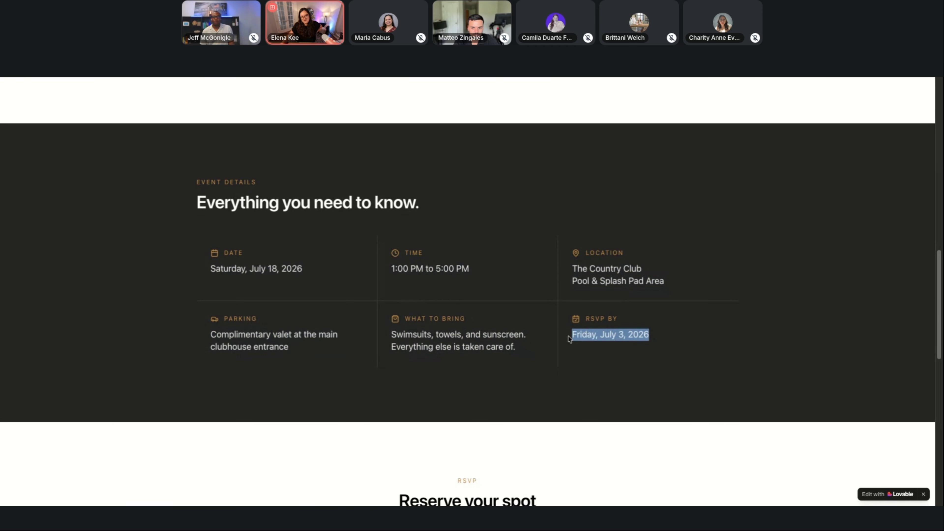
scroll(570, 334, down, 3)
scroll(570, 334, down, 5)
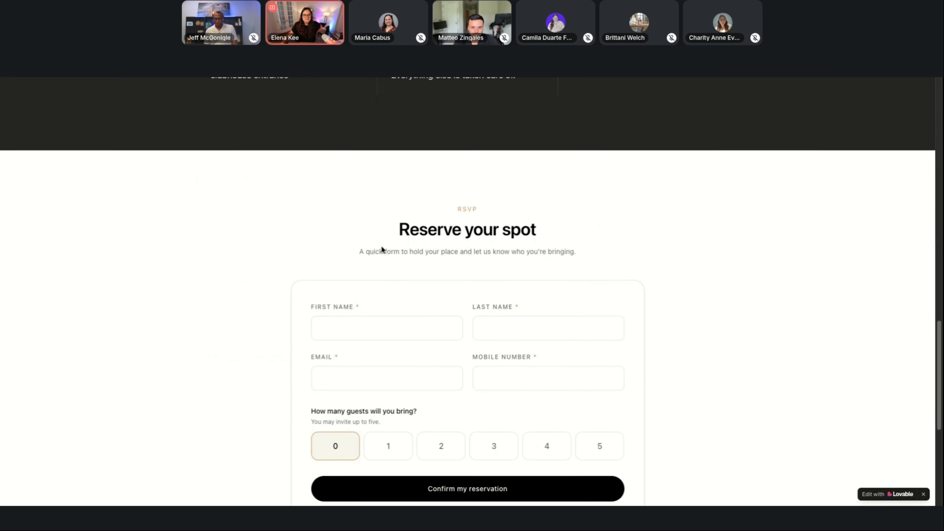
scroll(386, 251, up, 5)
click(655, 269)
drag(656, 269, 579, 248)
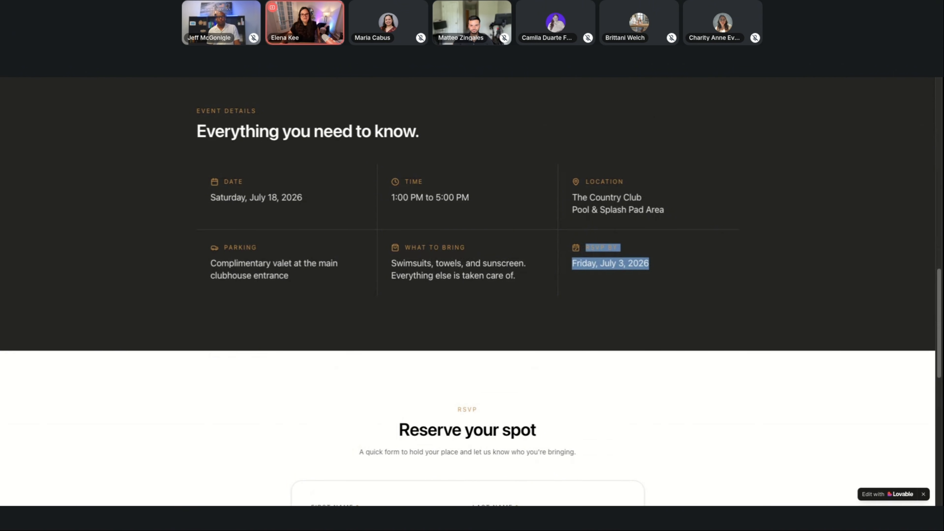
scroll(542, 233, down, 5)
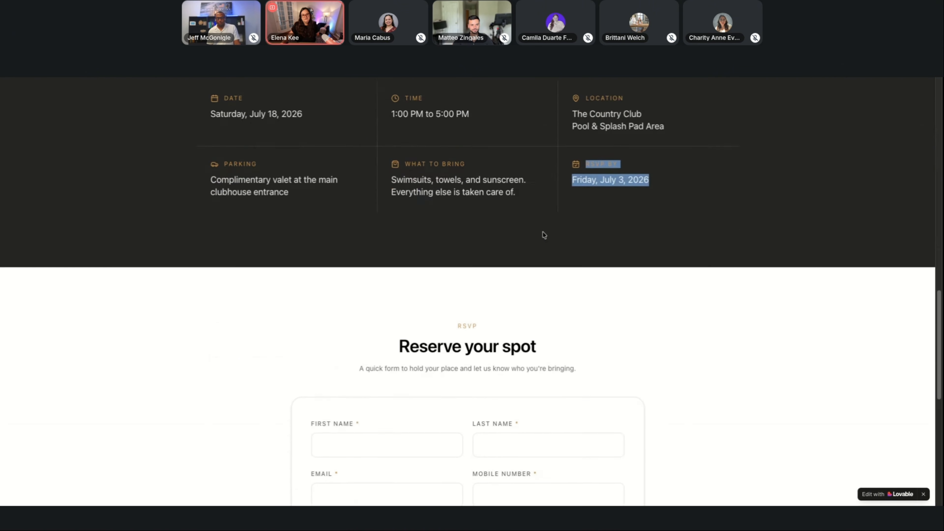
Review the Reserve your spot form's contact fields and guest-count options, and read the closing note below it.
scroll(538, 233, down, 2)
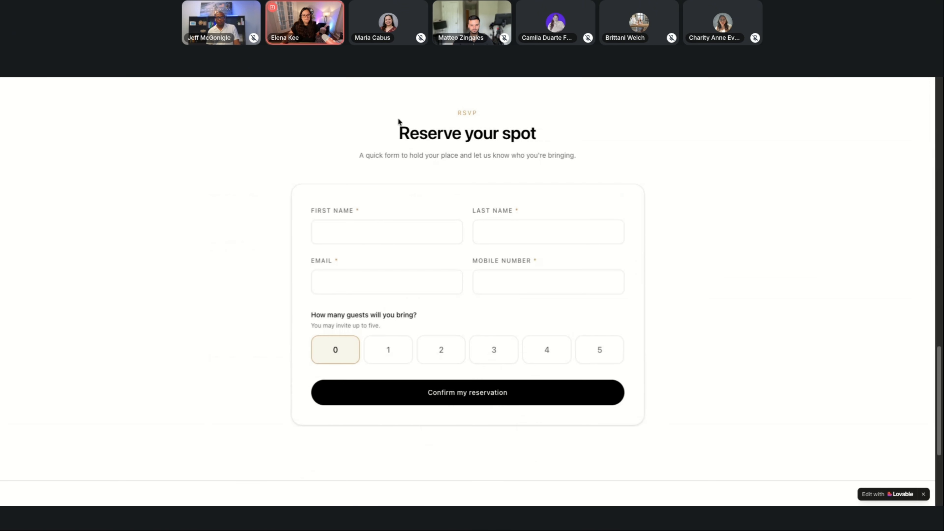
drag(398, 122, 670, 388)
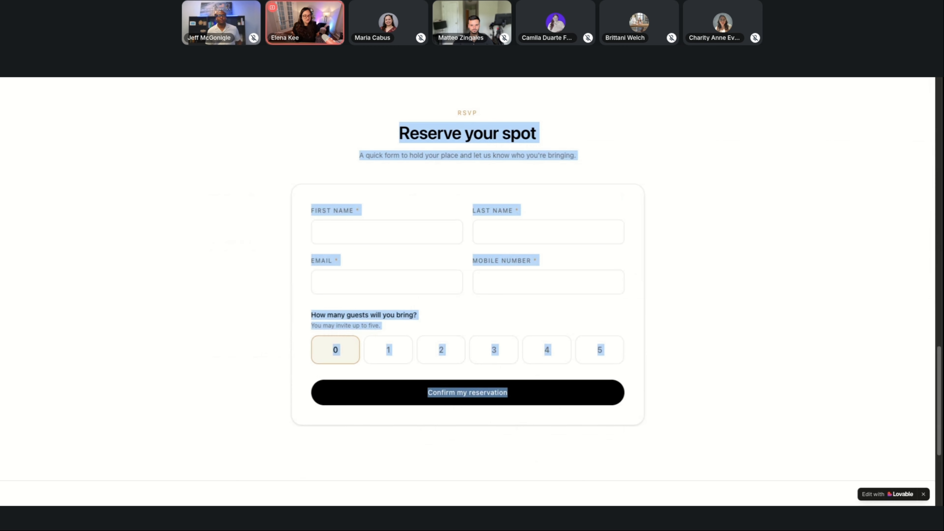
click(662, 254)
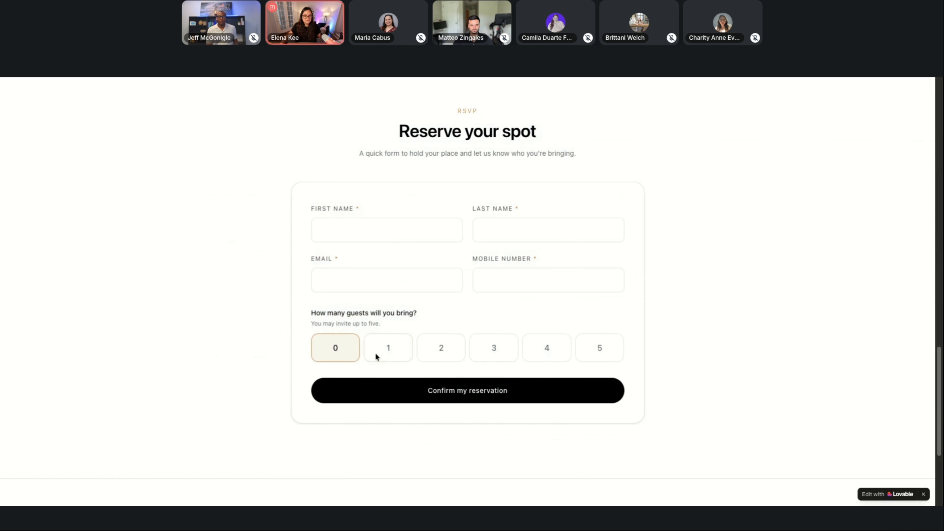
scroll(661, 339, down, 5)
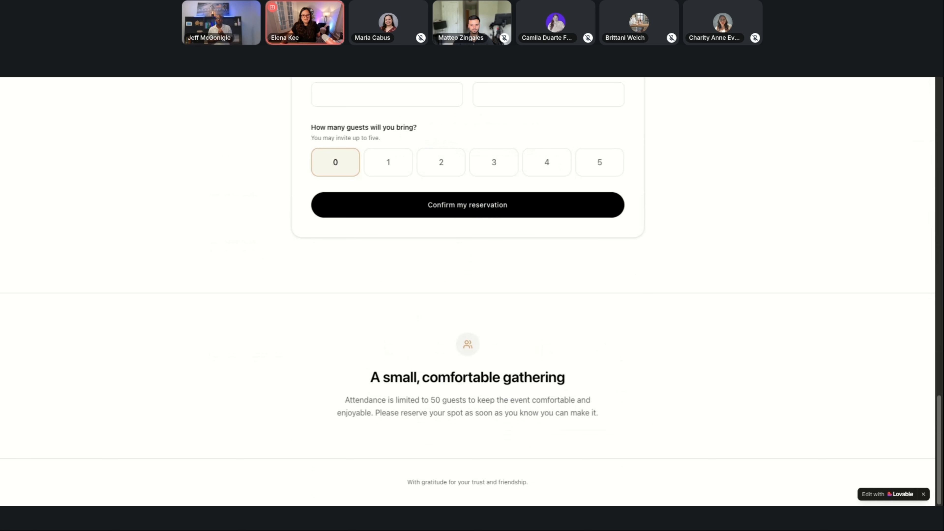
Switch to the published seventh-birthday party page and examine its opening section, including the "6 → 7! finally" tagline above the title.
key(ctrl+Tab)
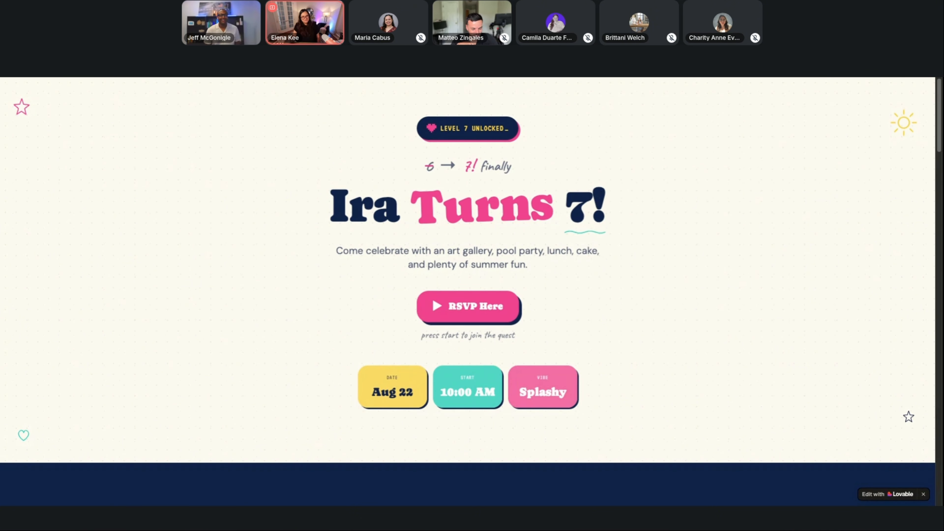
scroll(541, 169, down, 1)
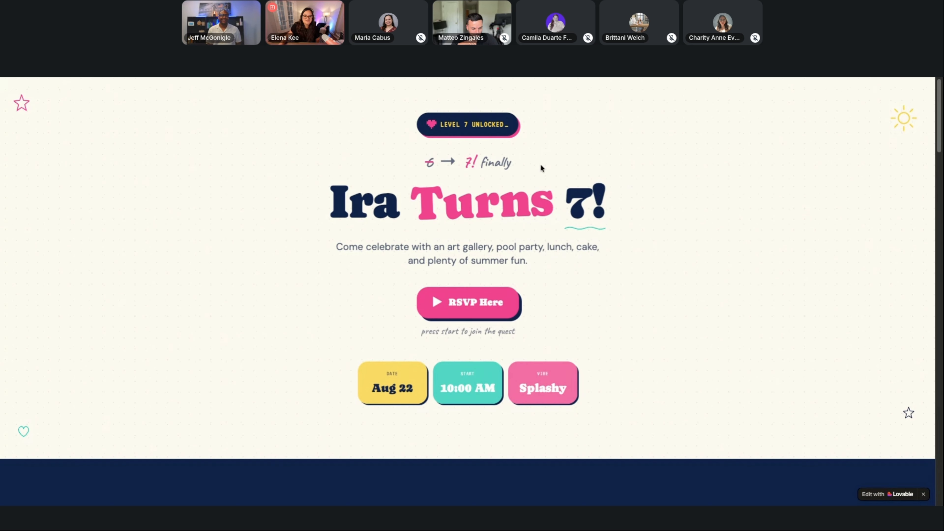
drag(421, 148, 522, 147)
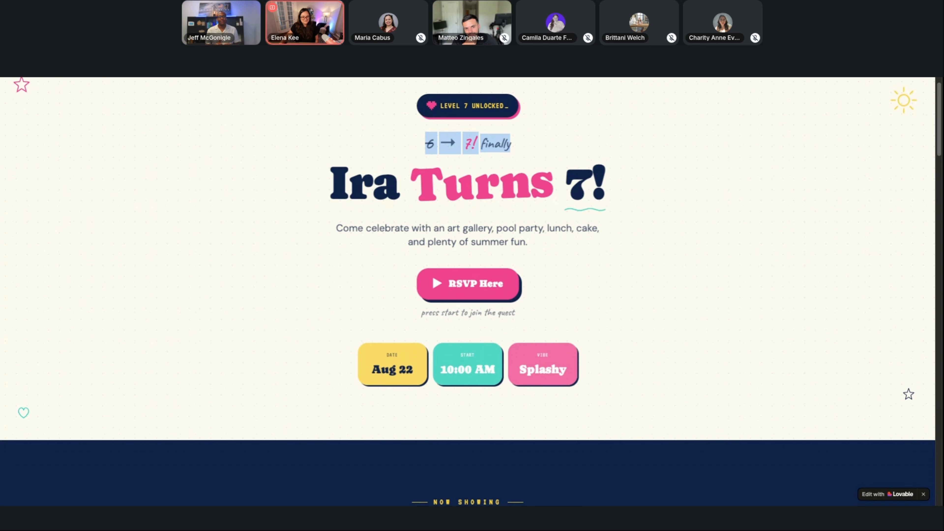
scroll(513, 160, down, 1)
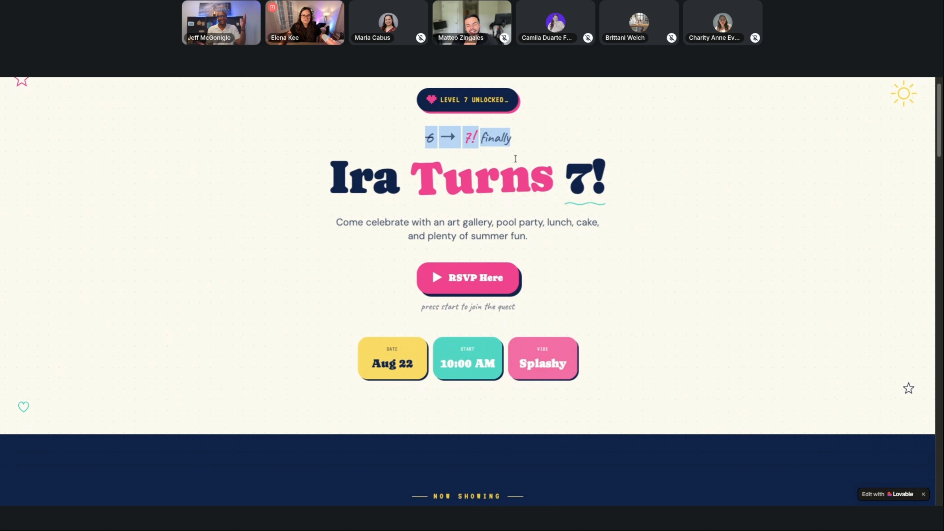
scroll(513, 159, down, 3)
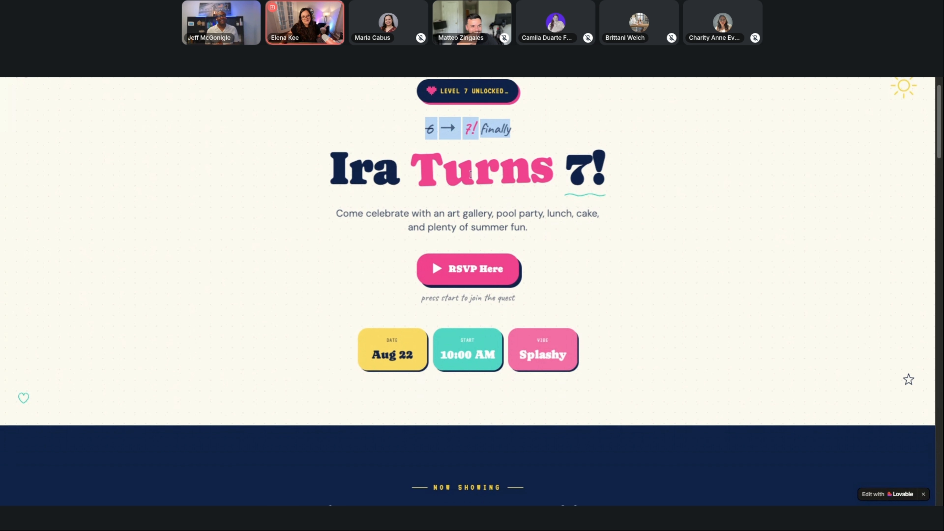
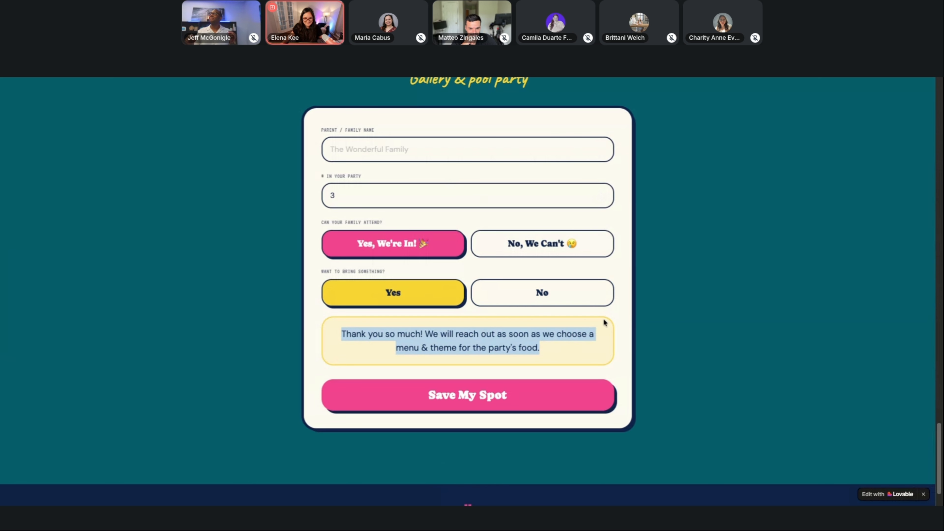
Finish viewing the birthday page's RSVP form, return to the Summer Spark Festival project in Lovable and switch its preview to mobile size.
scroll(605, 322, down, 2)
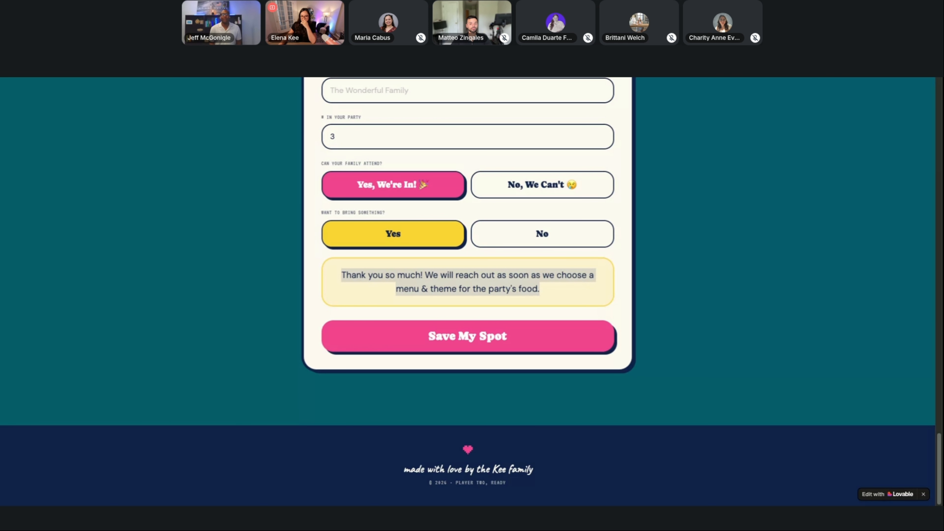
key(ctrl+Tab)
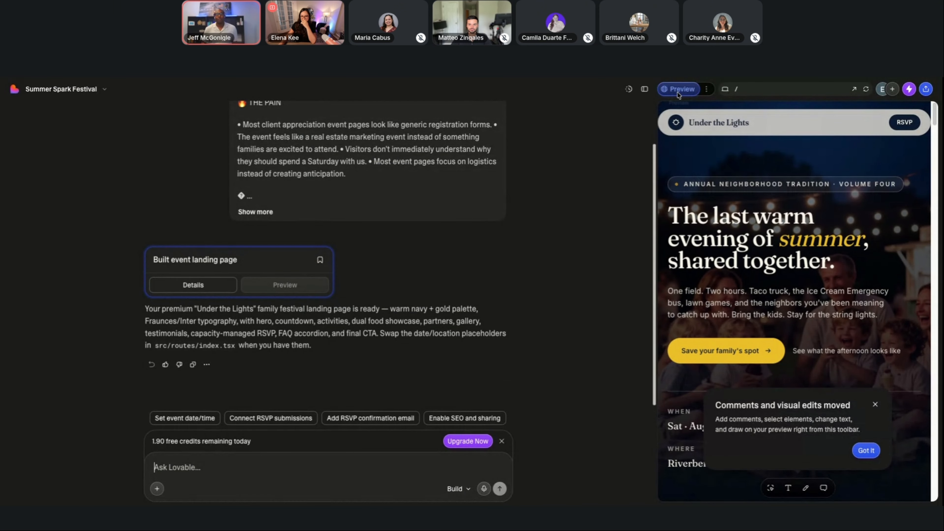
click(876, 404)
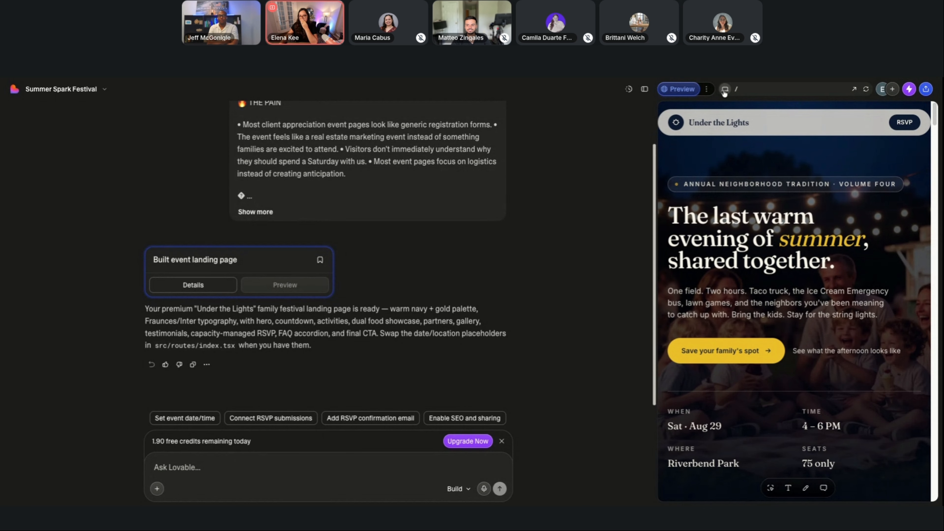
click(709, 90)
click(724, 89)
click(725, 89)
click(725, 89)
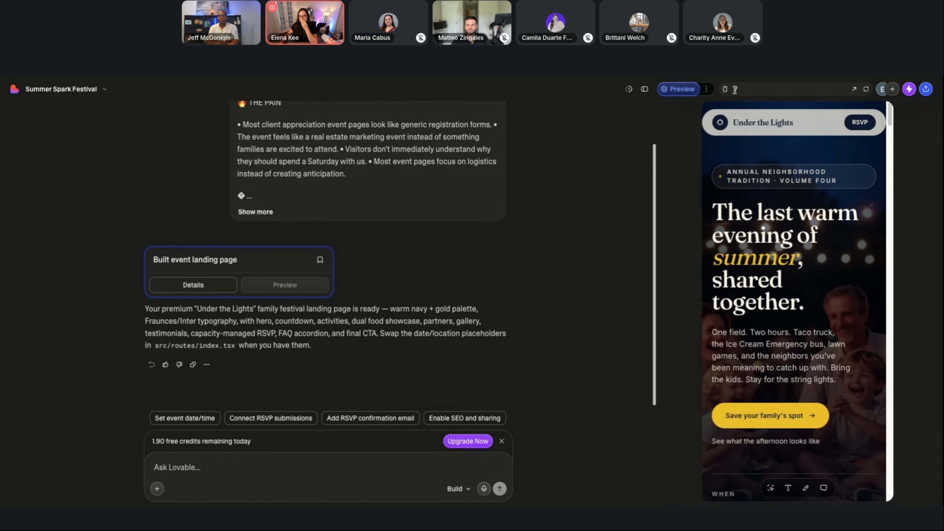
Open the Under the Lights page preview full size in its own browser tab.
click(926, 89)
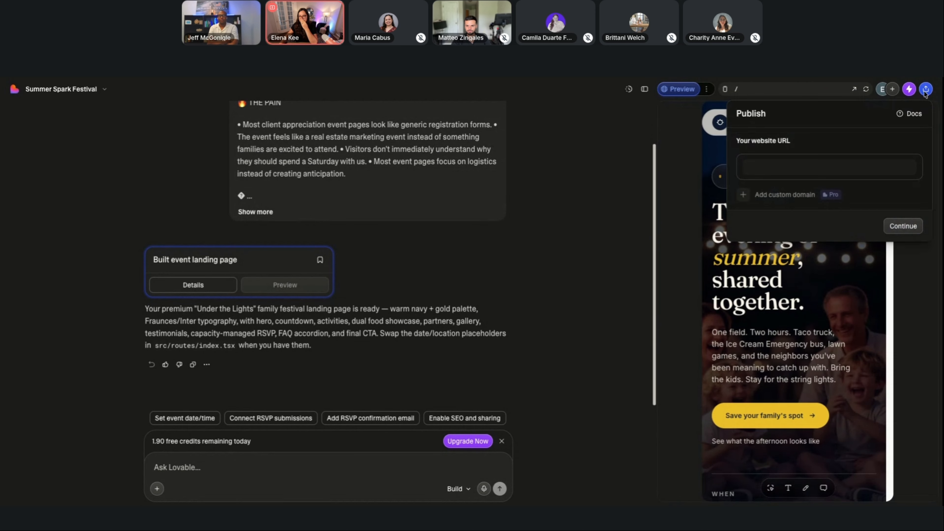
click(855, 93)
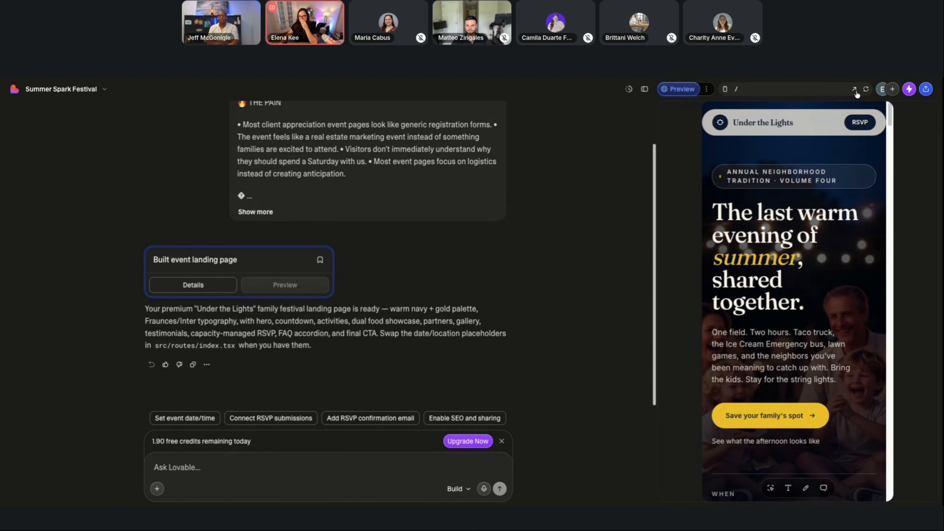
click(854, 90)
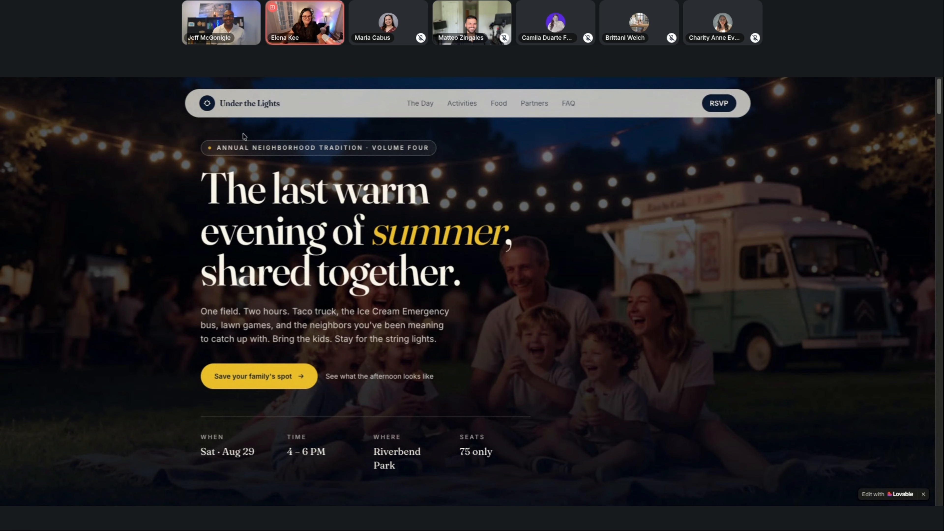
Examine the Under the Lights page's opening section with its event details, and the Afternoon section with its text and figure cards.
scroll(210, 184, down, 1)
scroll(210, 183, up, 1)
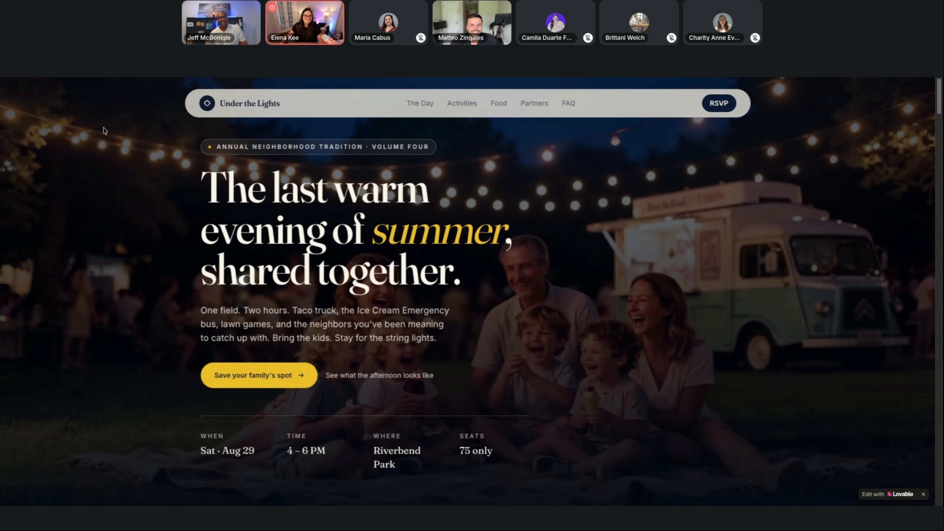
scroll(104, 130, down, 1)
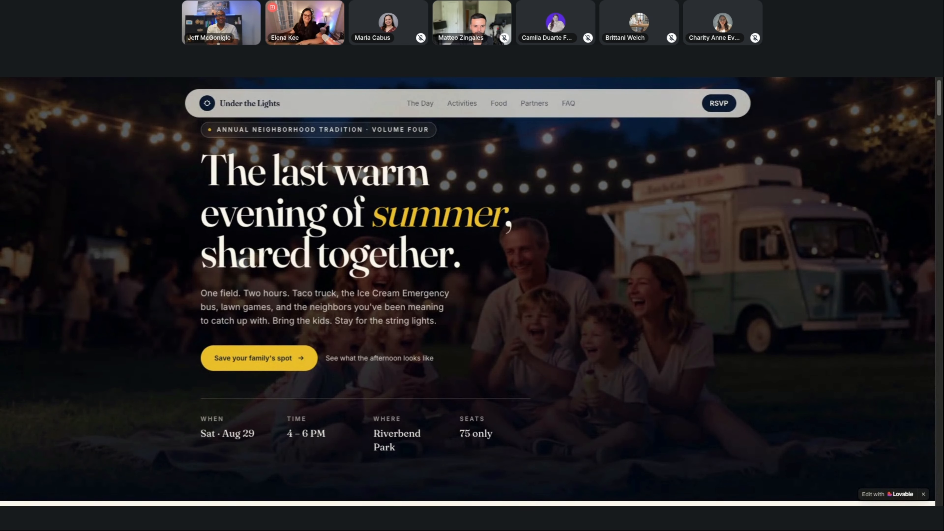
scroll(260, 241, down, 1)
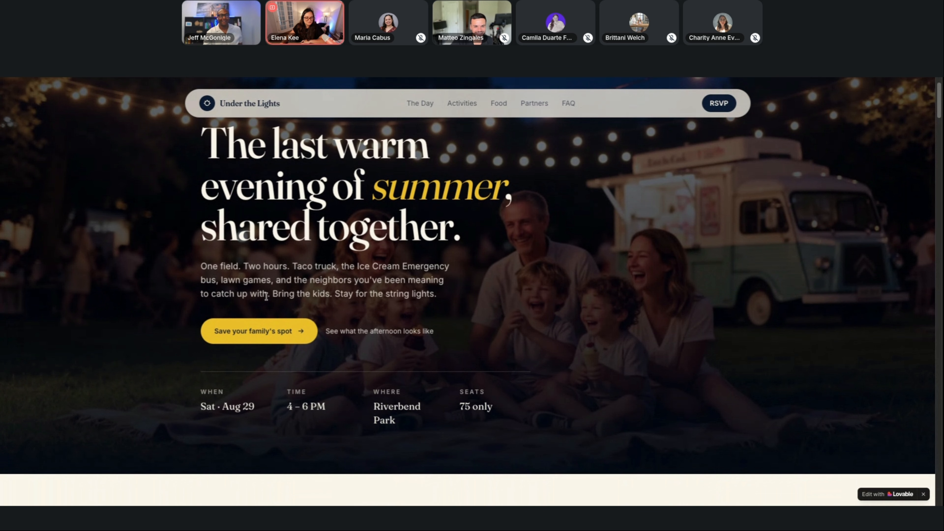
scroll(465, 291, down, 1)
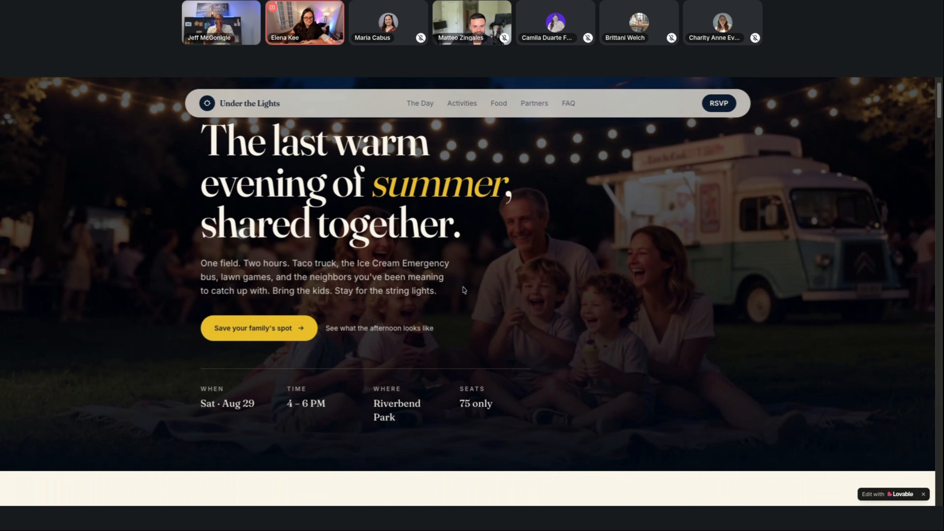
scroll(293, 324, down, 8)
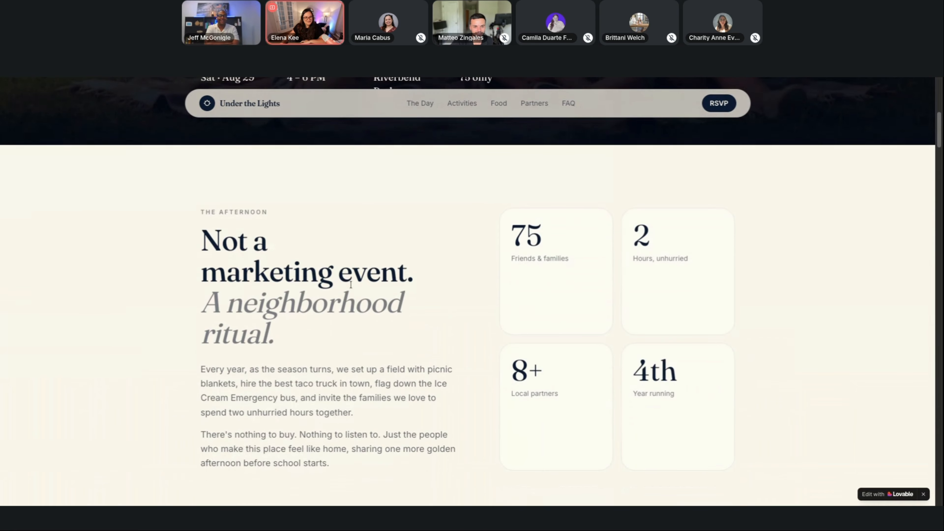
scroll(302, 283, down, 2)
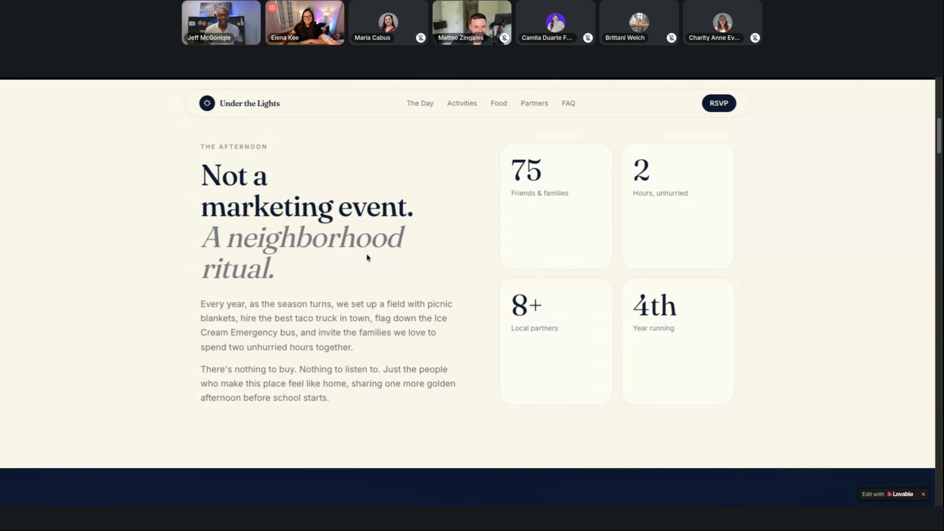
scroll(371, 247, down, 1)
scroll(371, 244, down, 1)
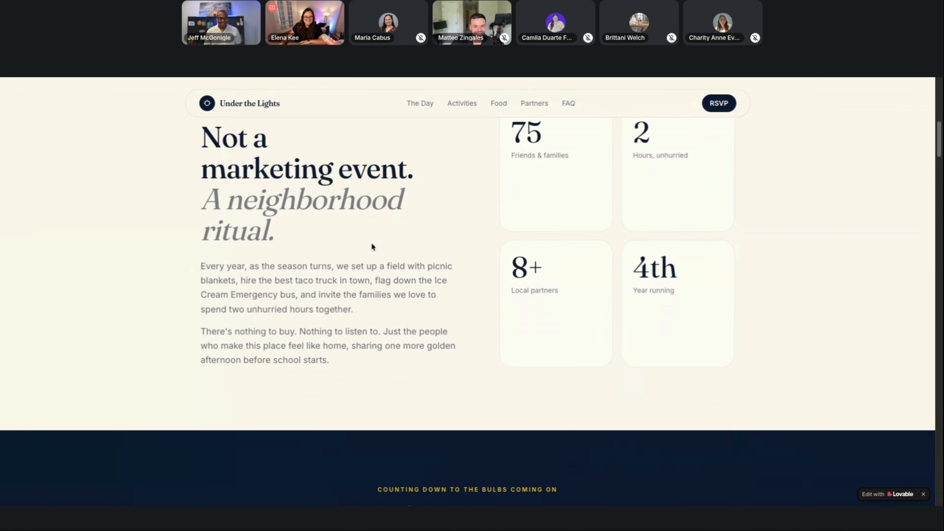
Review the "Things to do, slowly." activity cards and the "Real food. No clipboards." food truck section.
scroll(684, 298, down, 3)
scroll(682, 301, down, 10)
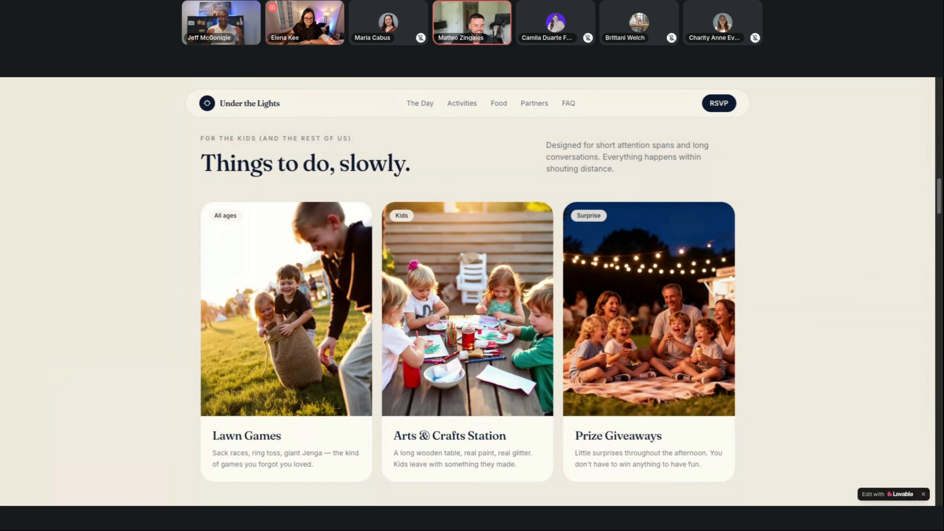
scroll(468, 298, down, 2)
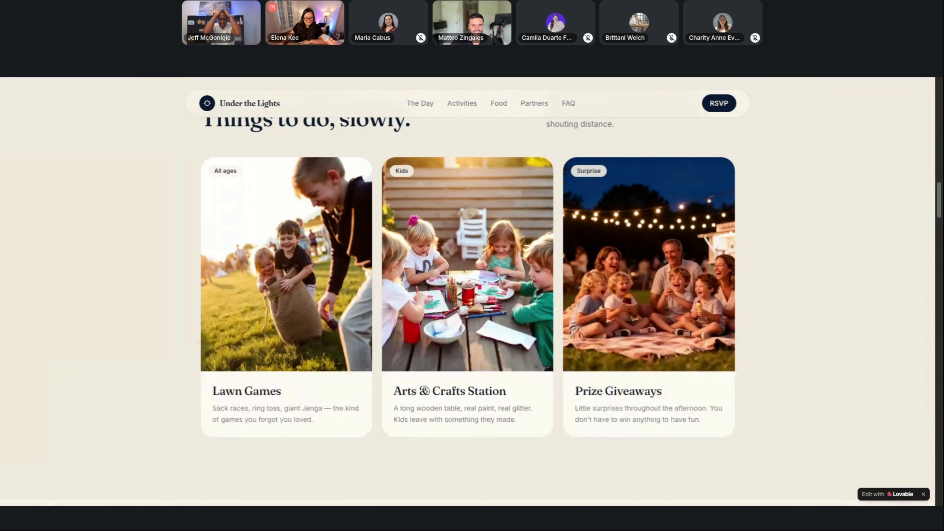
scroll(468, 298, down, 9)
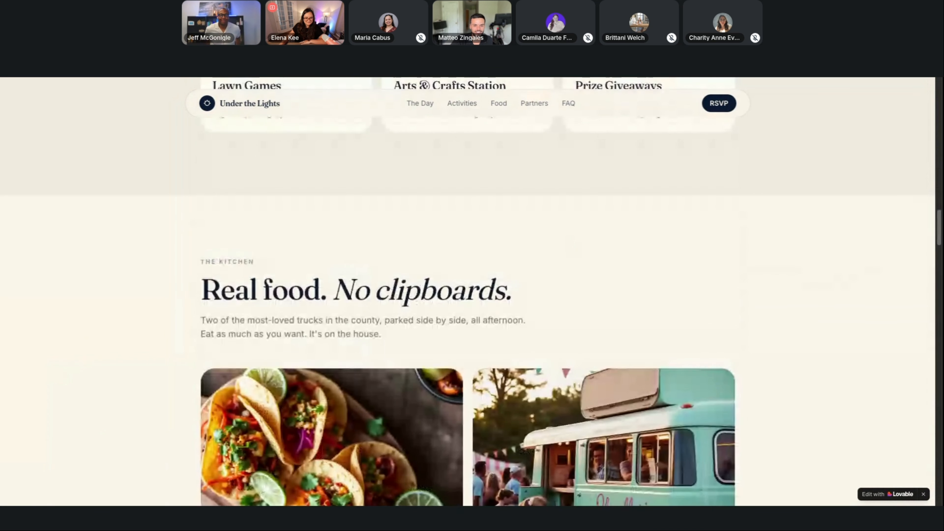
scroll(361, 328, down, 6)
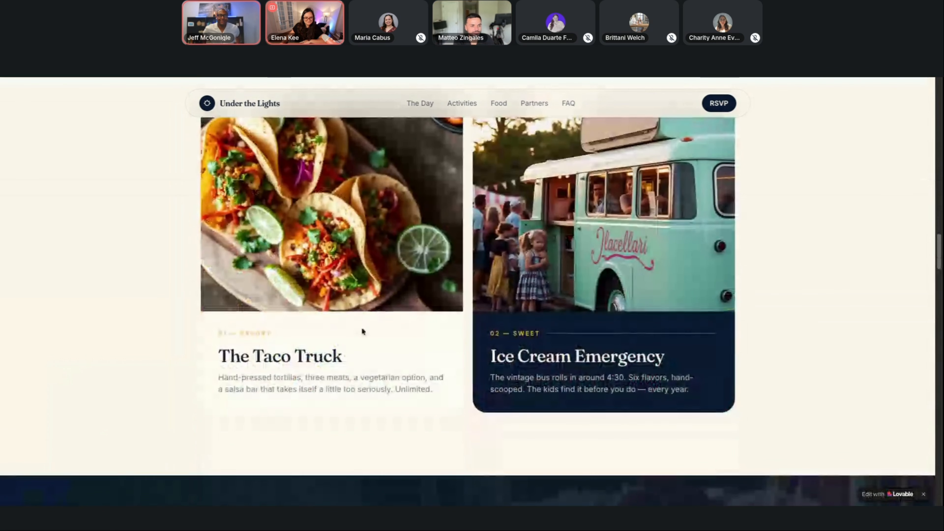
scroll(348, 325, up, 1)
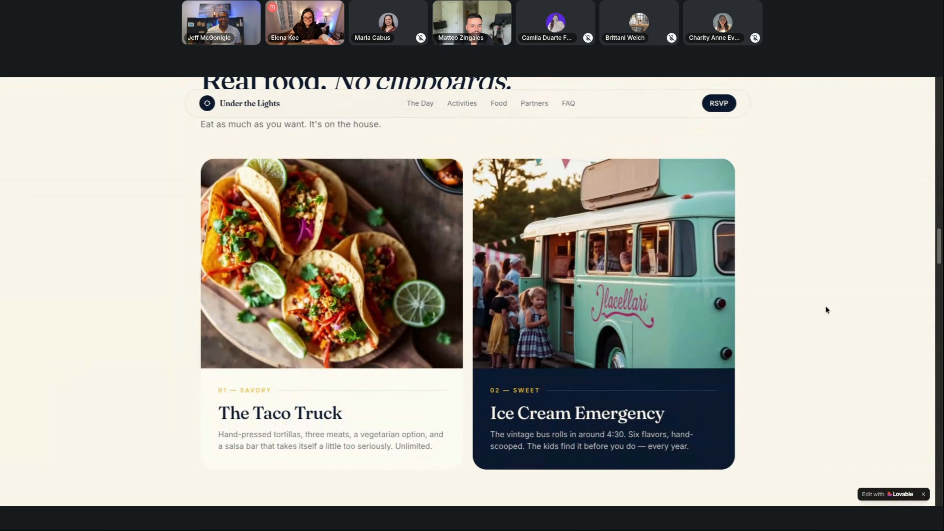
Look through the page's local makers list, "A few frames." photo gallery and family testimonials.
scroll(825, 307, down, 11)
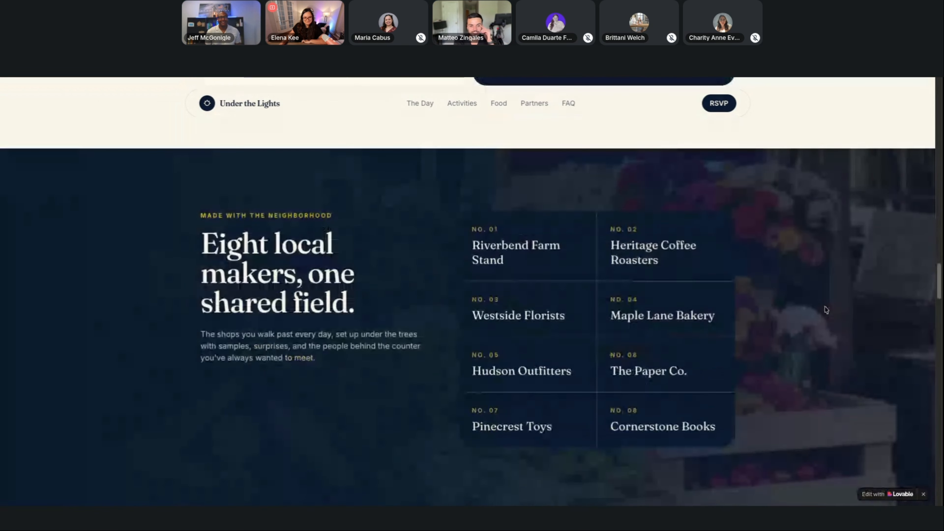
scroll(825, 307, down, 10)
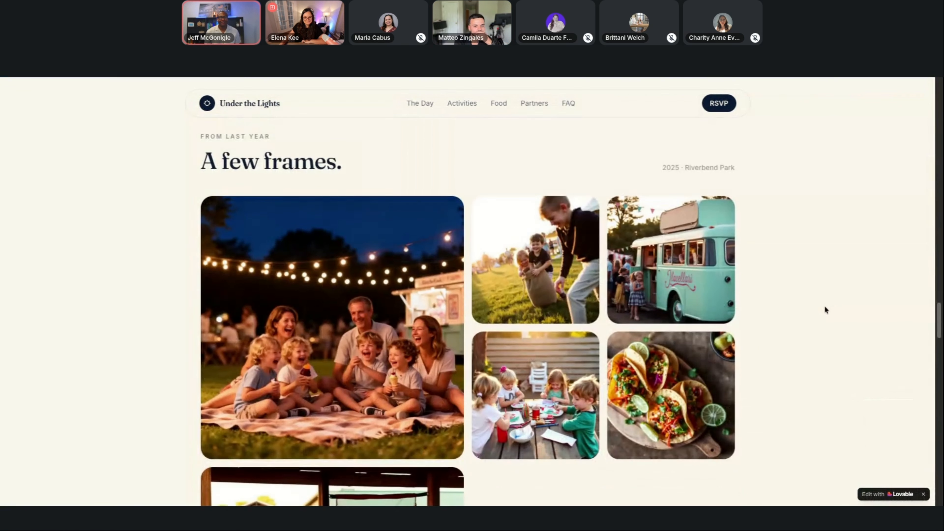
scroll(825, 309, down, 14)
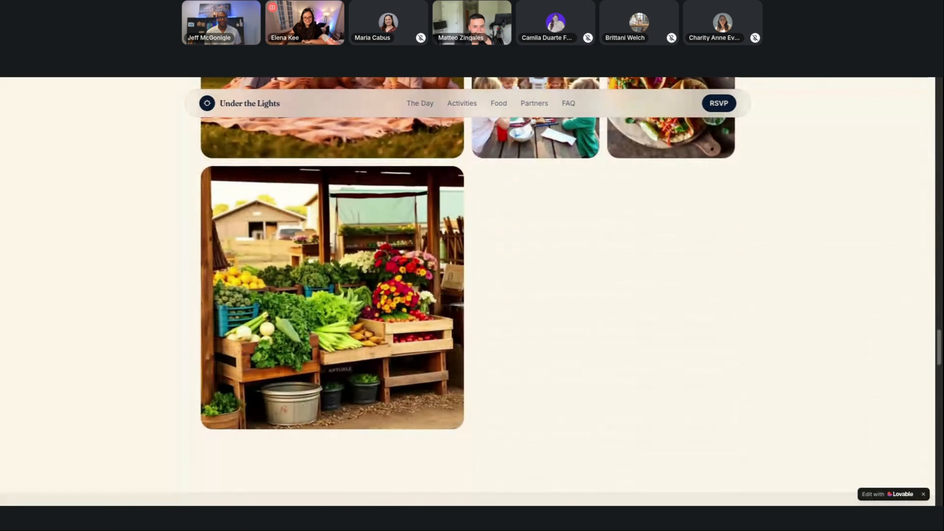
scroll(468, 290, up, 2)
scroll(467, 290, down, 10)
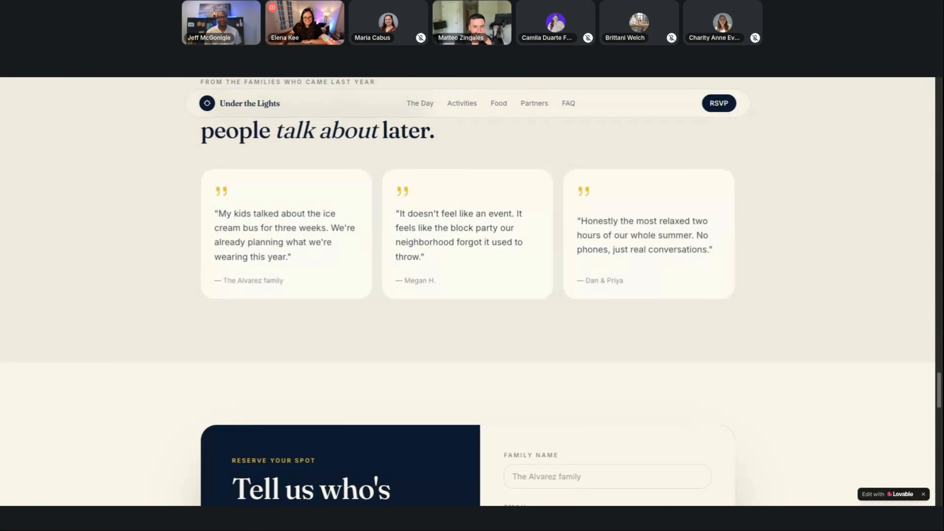
Examine the "Tell us who's coming." reservation form and the FAQ, expanding the question about bringing guests or family from out of town.
scroll(467, 290, down, 5)
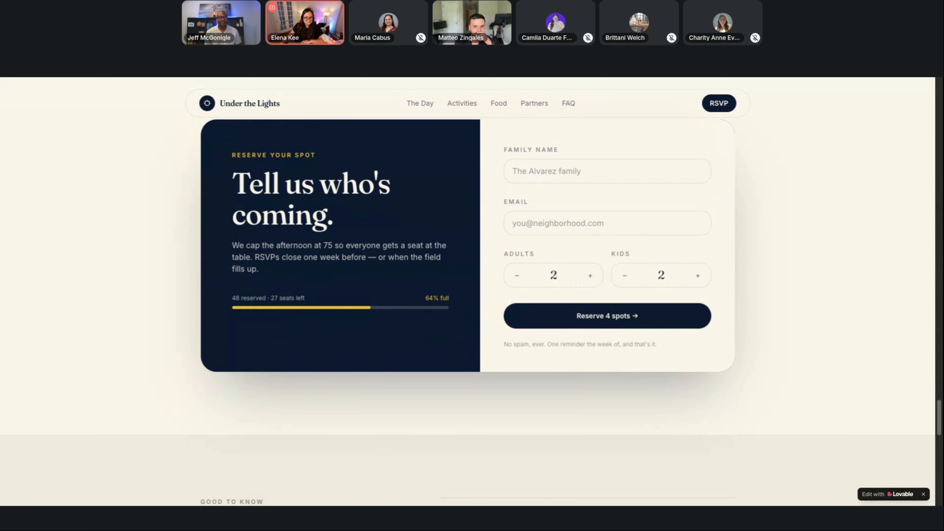
scroll(468, 292, down, 2)
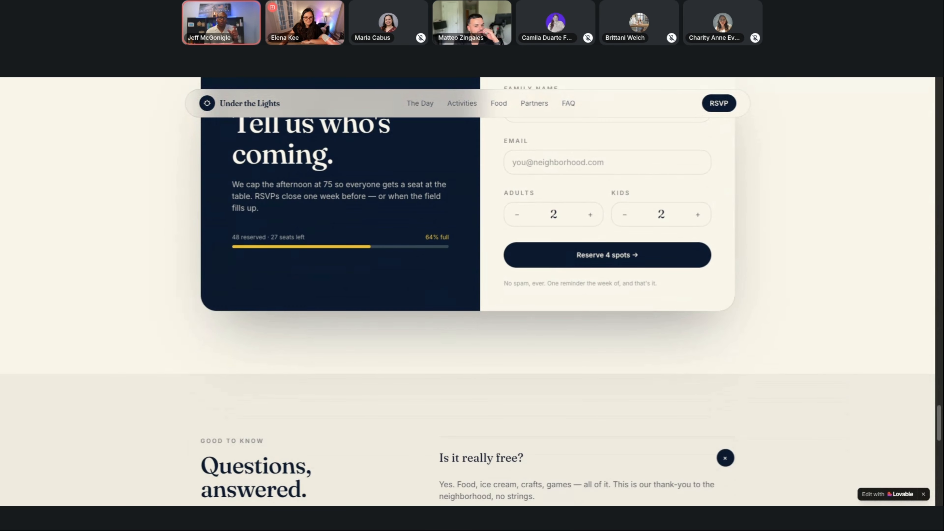
scroll(468, 291, up, 2)
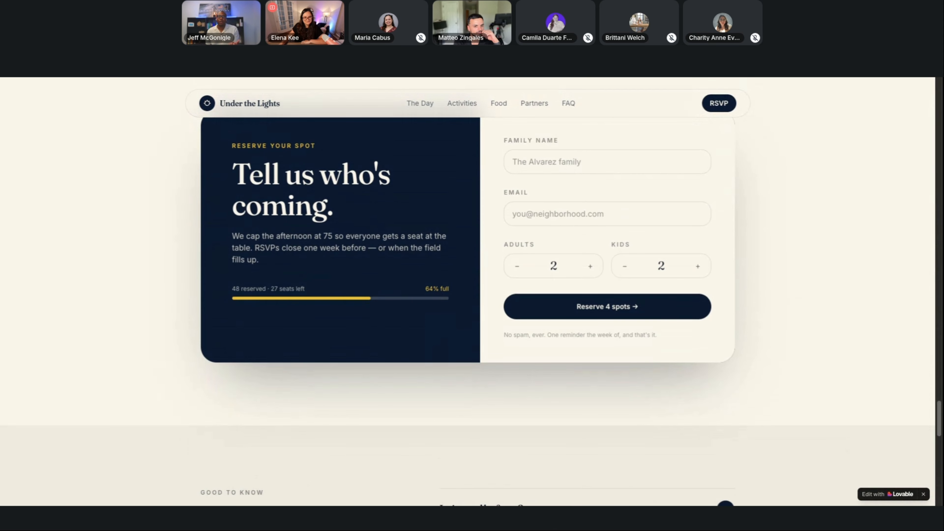
scroll(468, 292, up, 1)
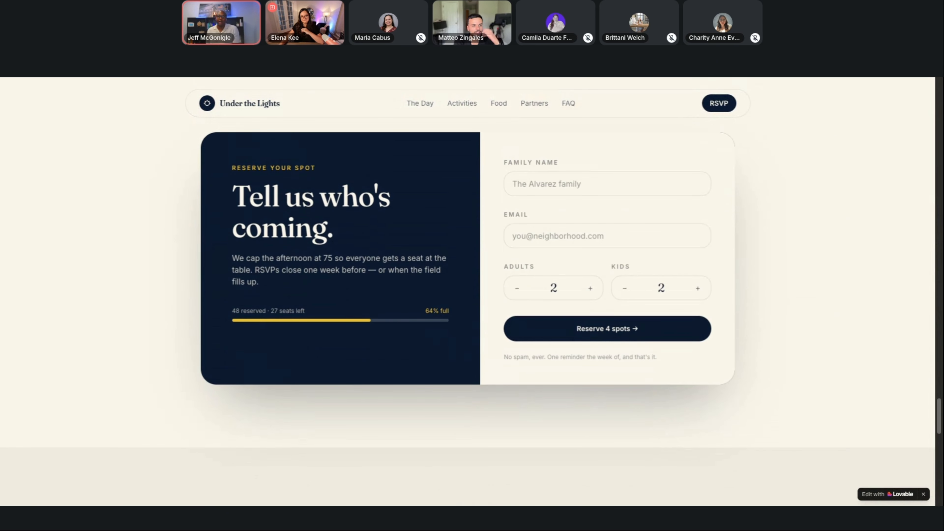
scroll(758, 284, down, 8)
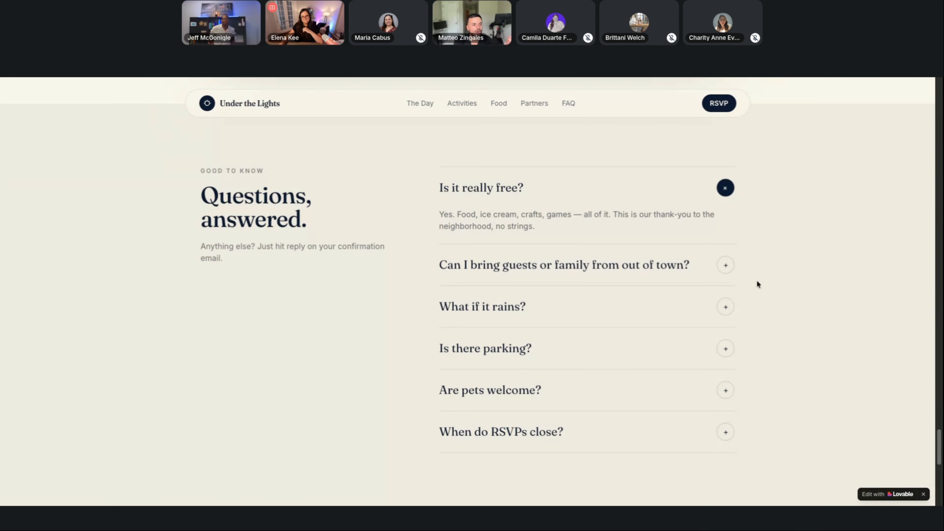
click(725, 265)
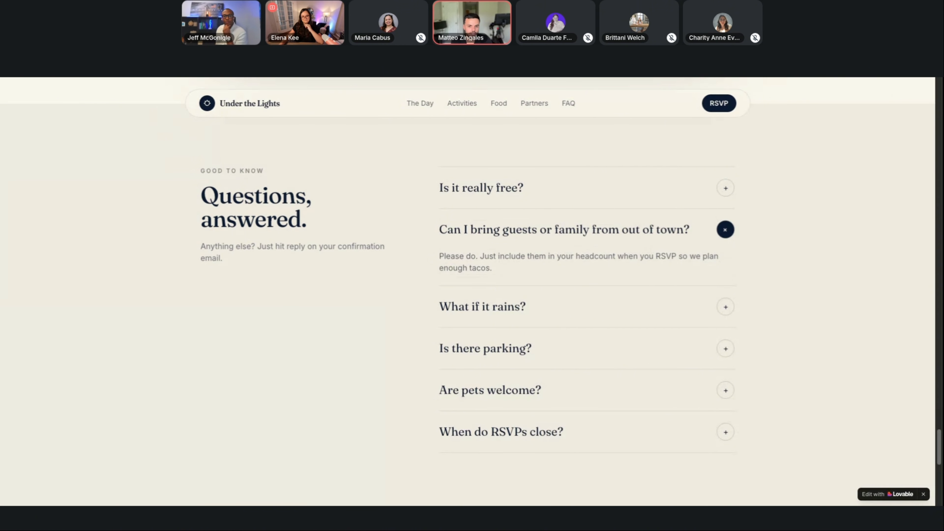
scroll(744, 322, up, 5)
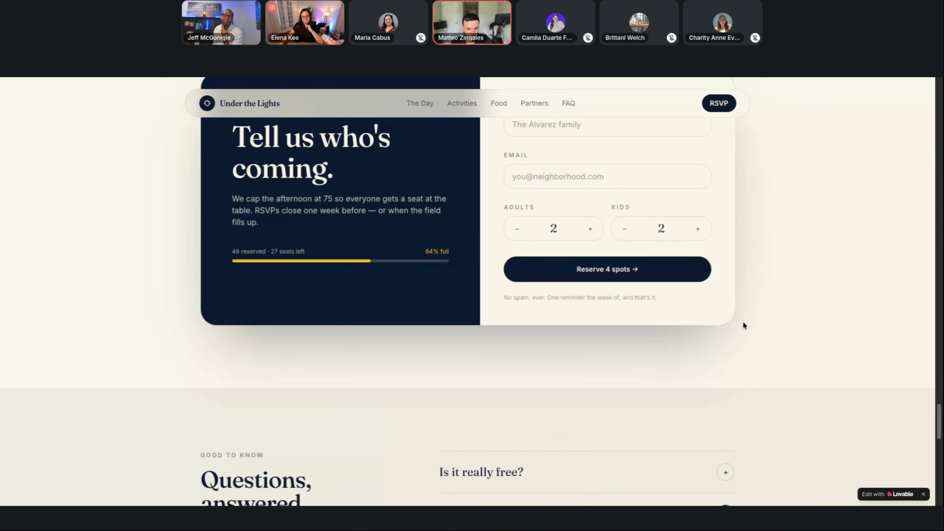
scroll(743, 320, up, 1)
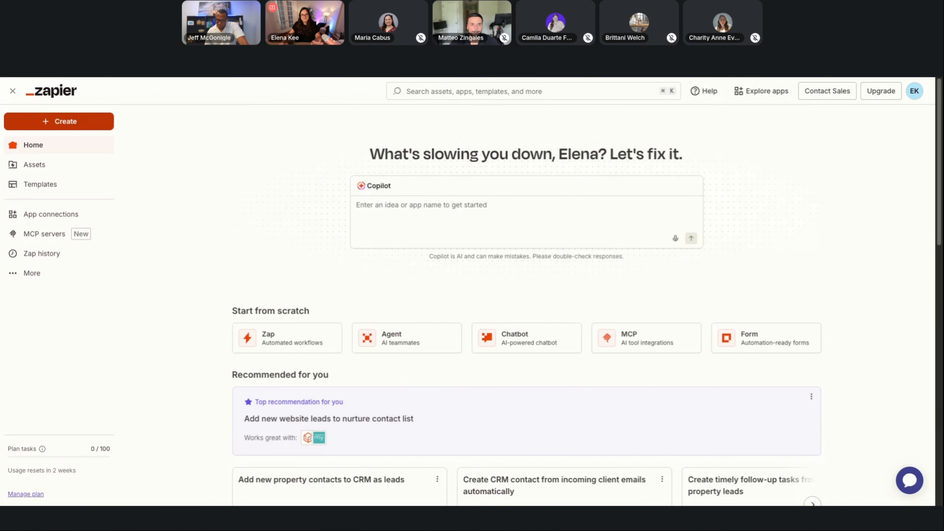
Create a new Zap in Zapier.
click(60, 121)
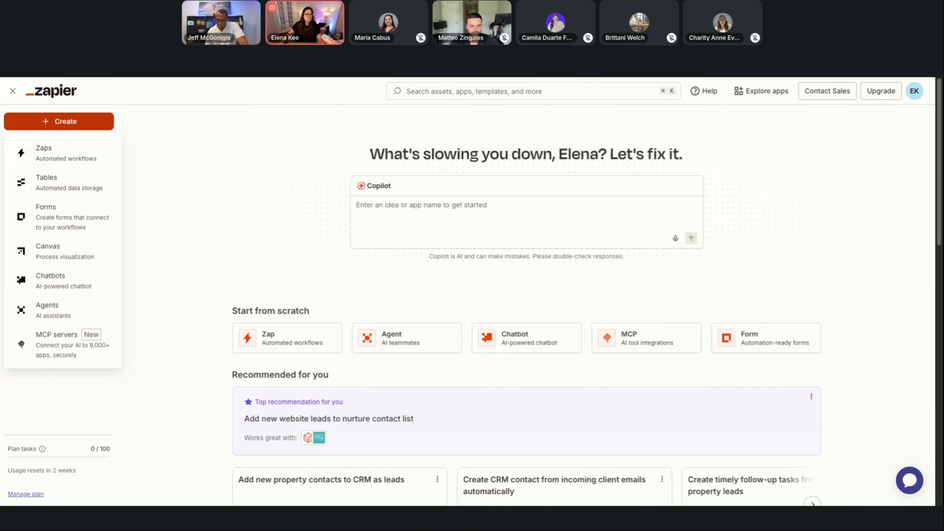
click(72, 161)
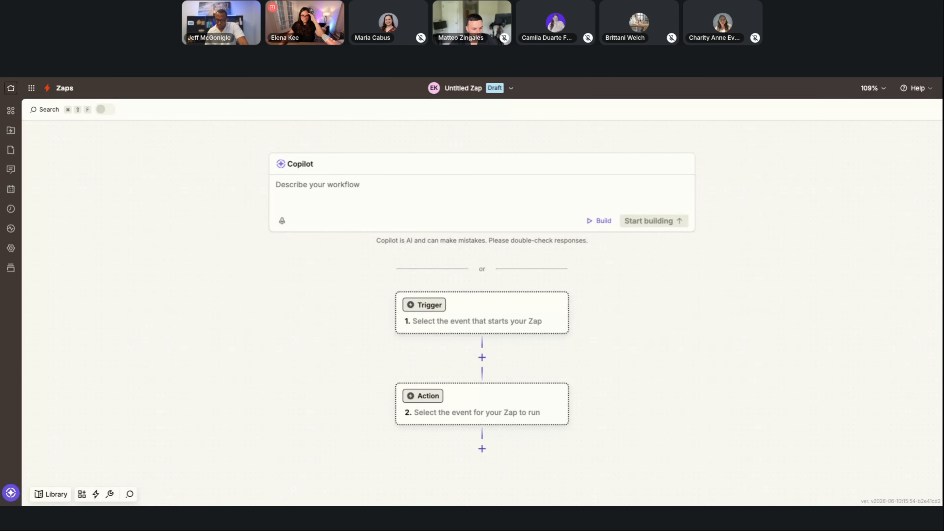
Switch to the Notion event notes and highlight the STEP TWO heading on pushing leads to the CRM, including the paid Zapier account line.
key(ctrl+Tab)
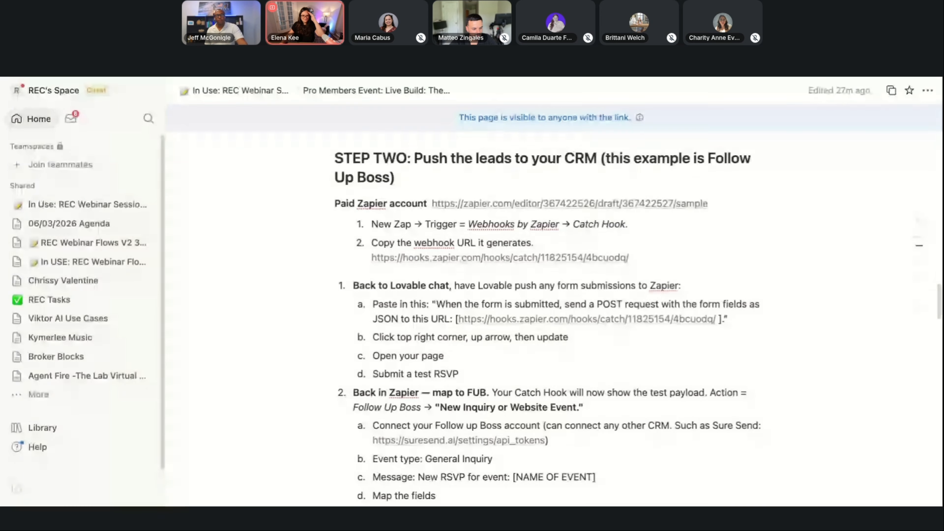
drag(336, 163, 662, 211)
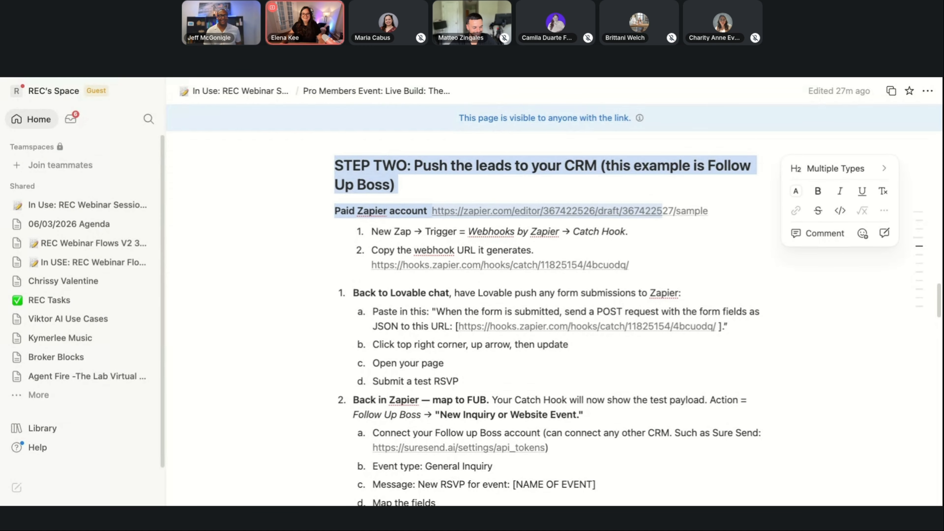
Switch back to the untitled Zap and set its trigger to Webhooks by Zapier with the Catch Hook event.
key(ctrl+shift+Tab)
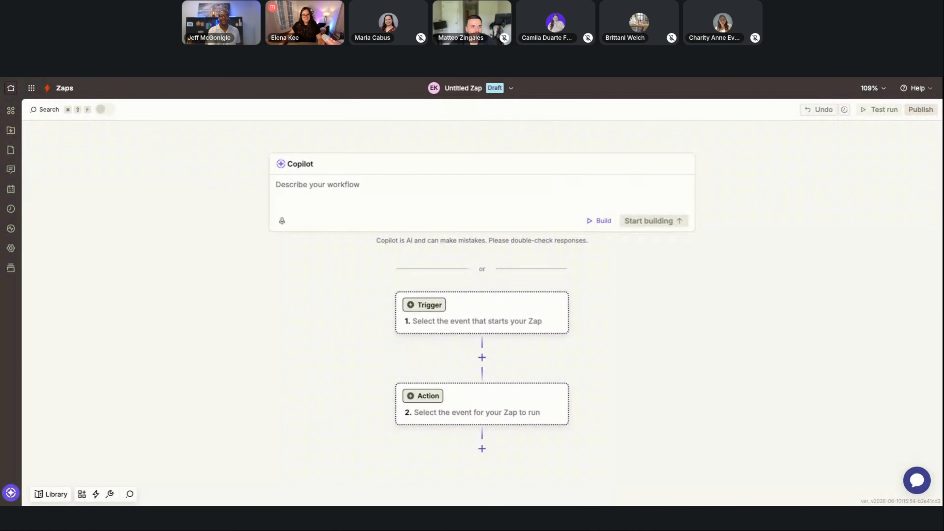
click(444, 303)
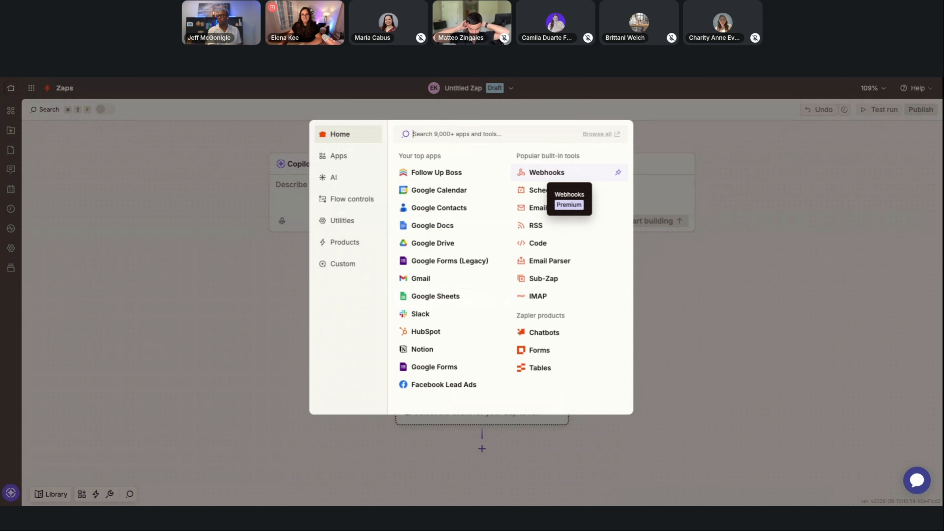
click(546, 172)
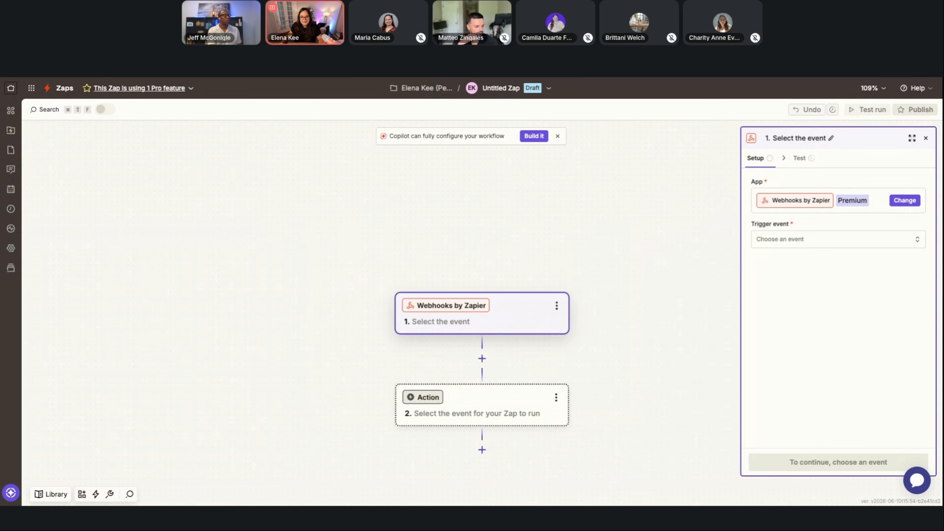
click(803, 239)
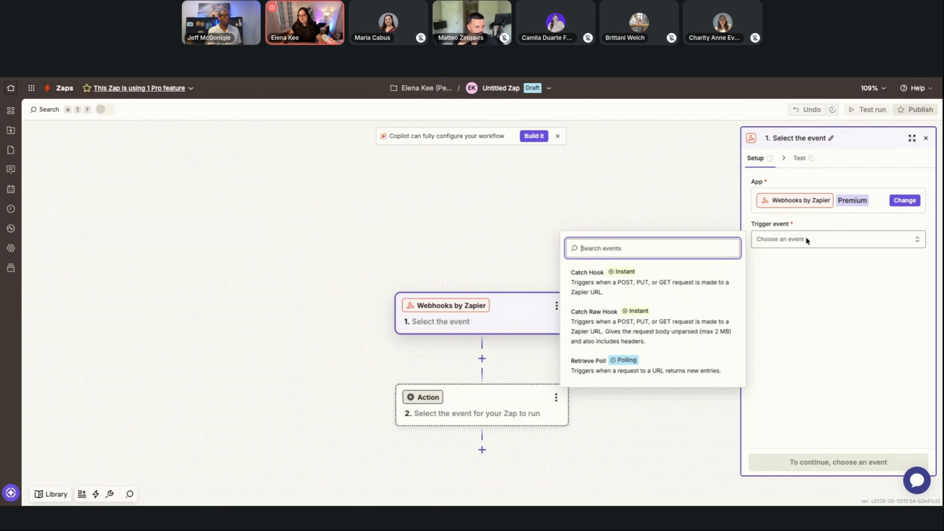
click(684, 274)
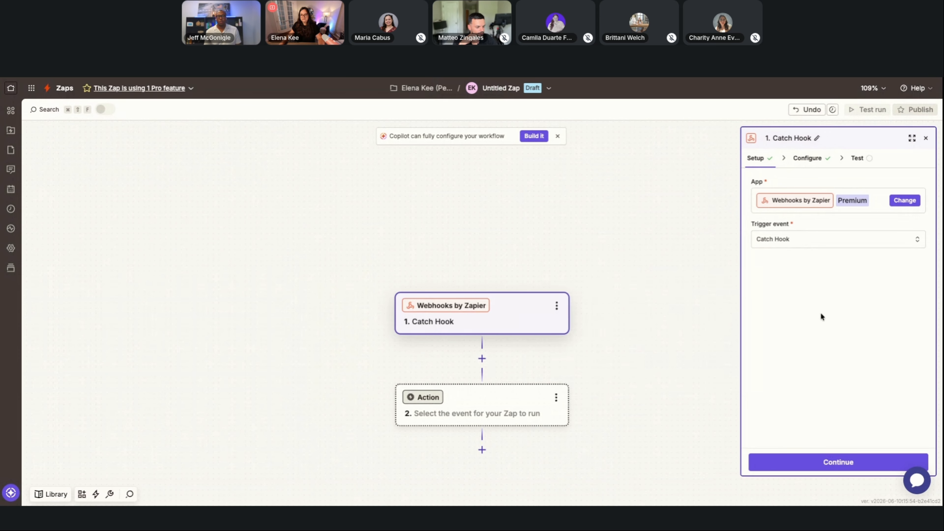
Advance the Catch Hook trigger to its test stage without a child key and copy the generated webhook URL.
click(836, 463)
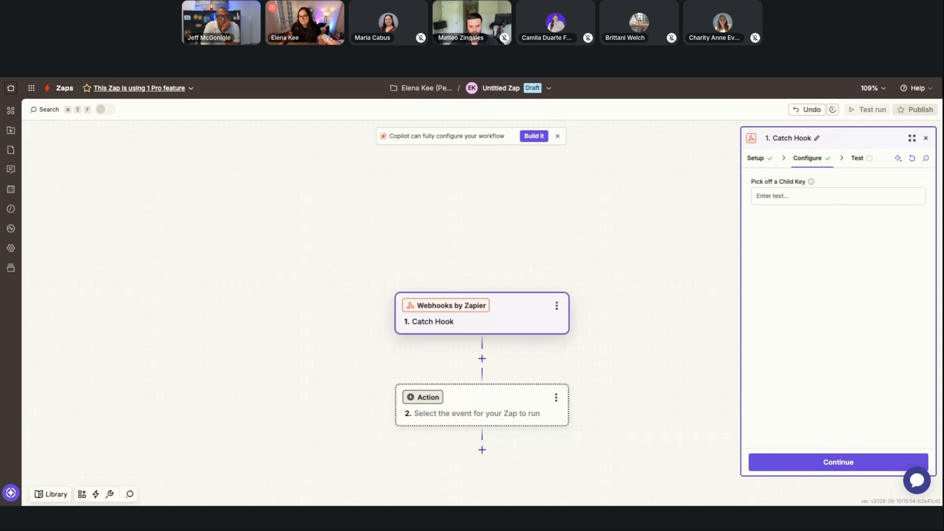
click(834, 471)
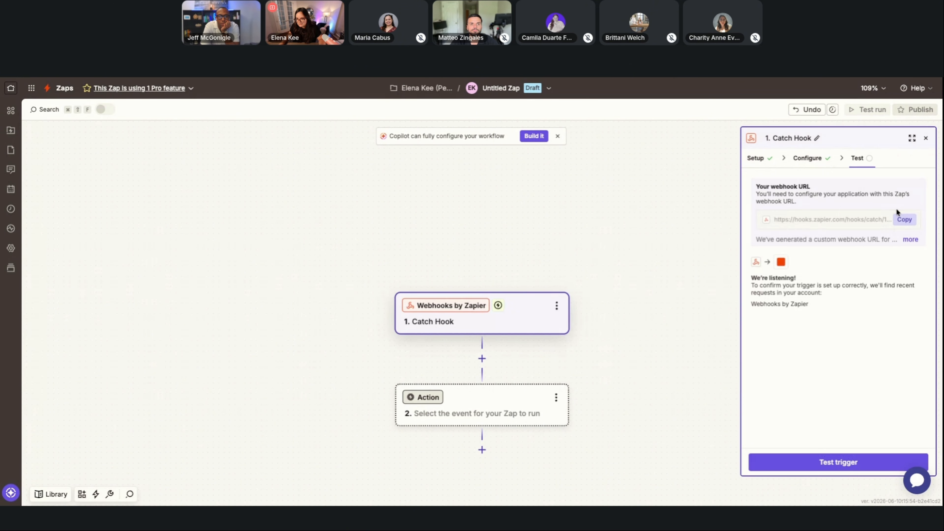
click(904, 219)
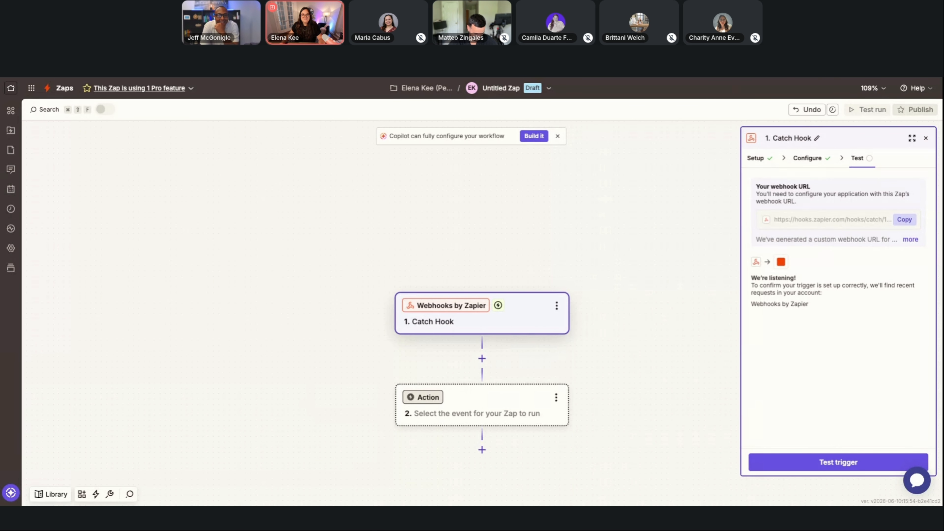
Switch to Lovable and draft a chat prompt to send form submissions as a JSON POST request, including the copied webhook URL.
key(ctrl+Tab)
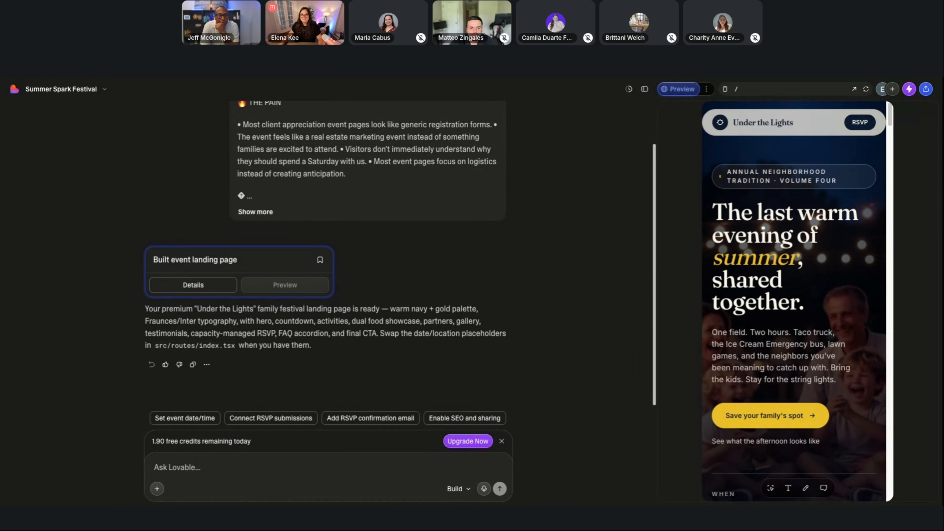
click(262, 462)
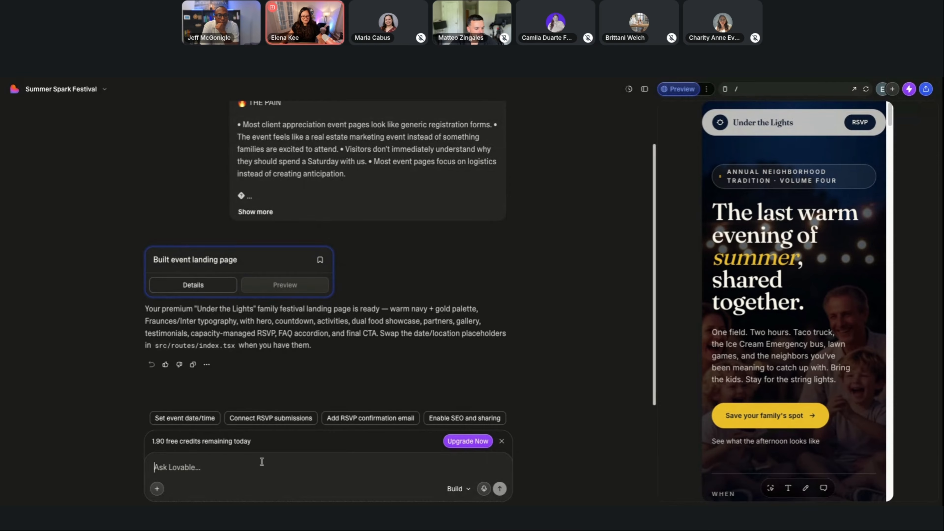
key(ctrl+v)
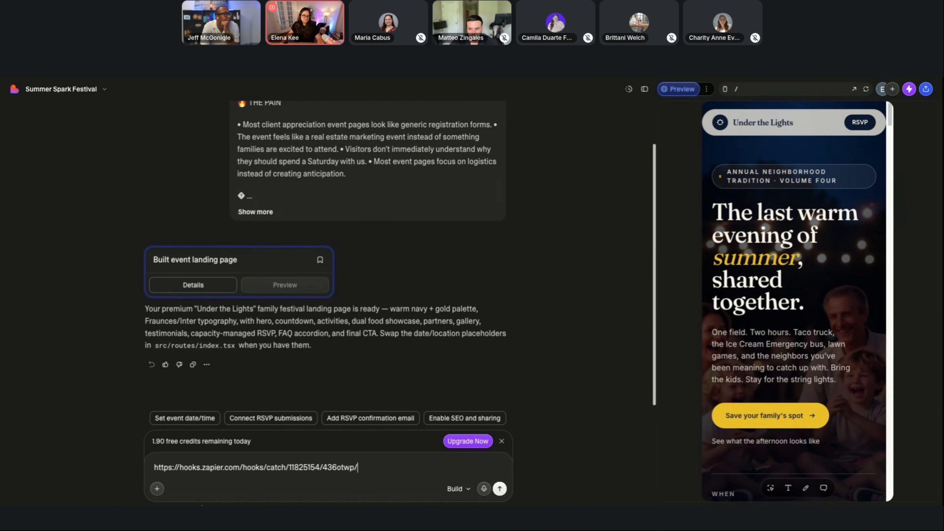
key(ctrl+v)
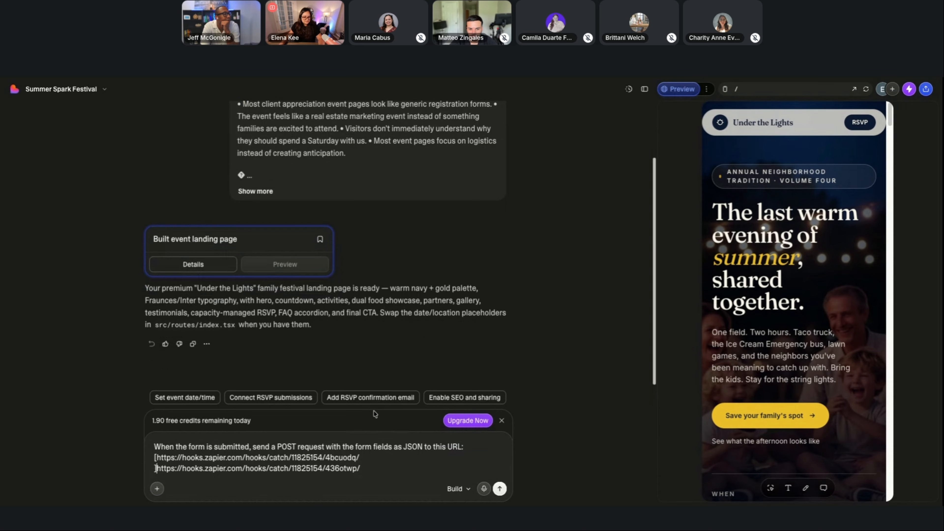
Remove the sample webhook URL, enclose the new Zap's URL in square brackets and send the prompt to Lovable.
drag(365, 456, 158, 459)
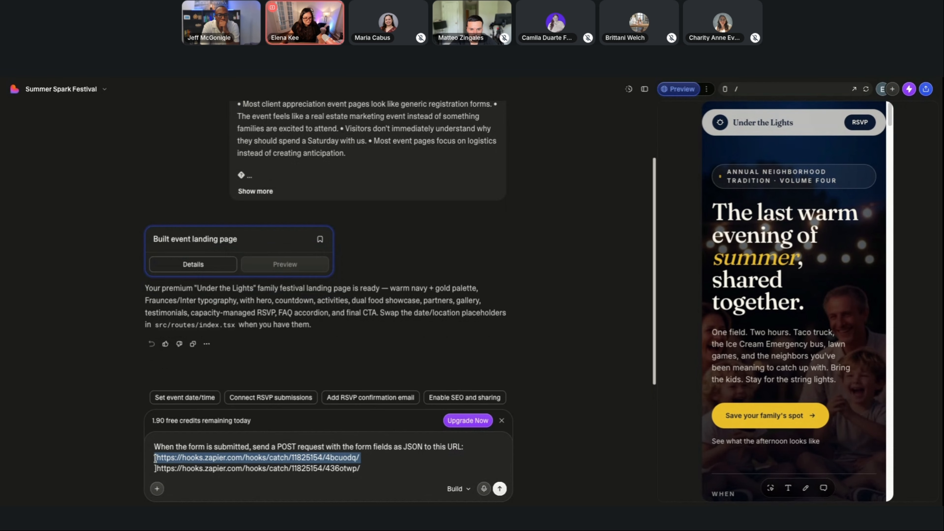
key(BackSpace)
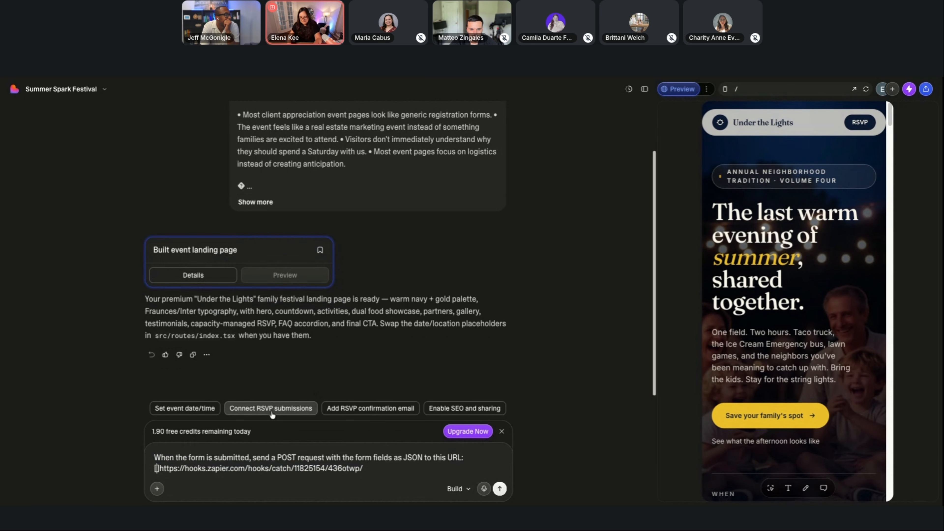
key(Delete)
key(End)
text(])
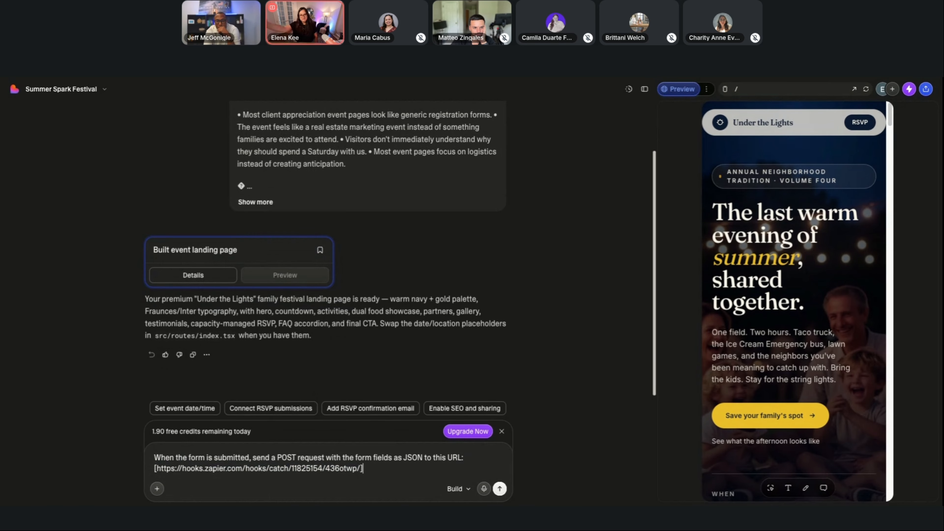
click(498, 489)
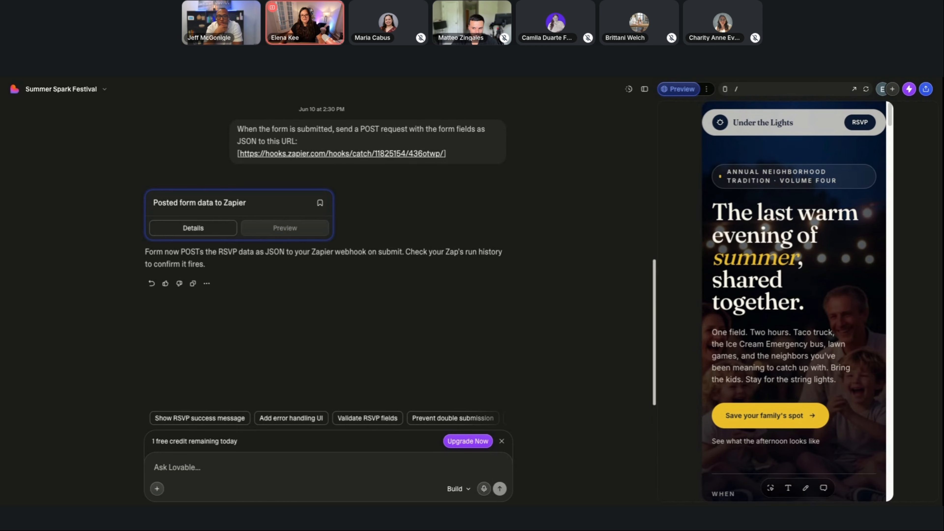
Switch to the event page and enter a test family name ending in FAKE in the reservation form.
key(ctrl+Tab)
scroll(596, 205, up, 2)
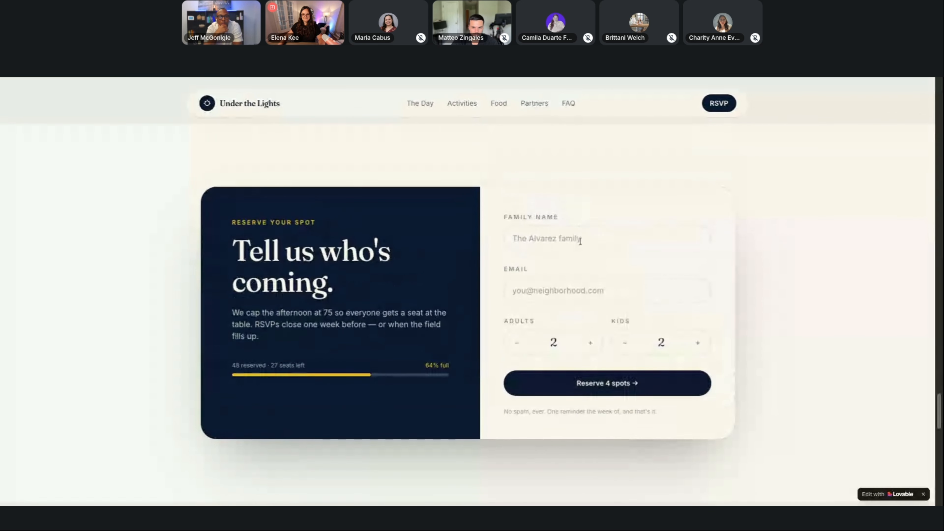
click(579, 241)
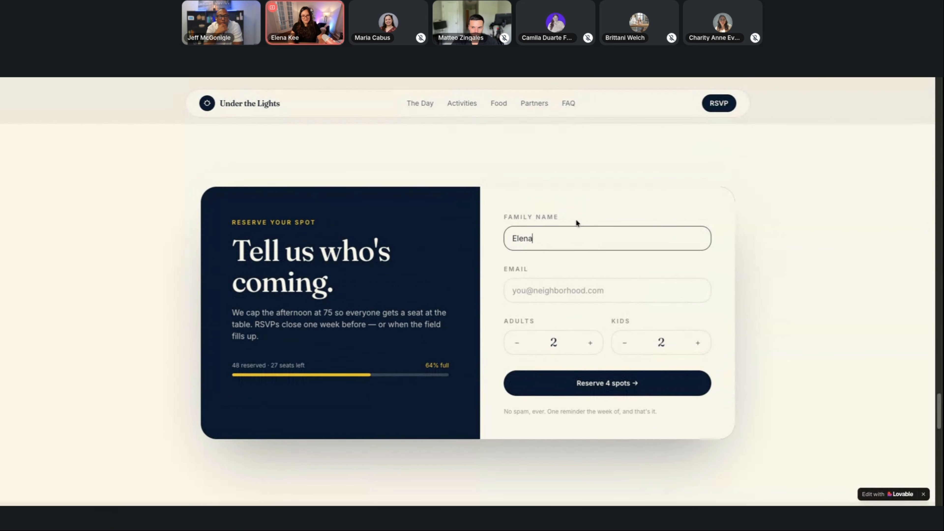
Fill in the reservation form's email with a plus-tagged test address.
click(572, 285)
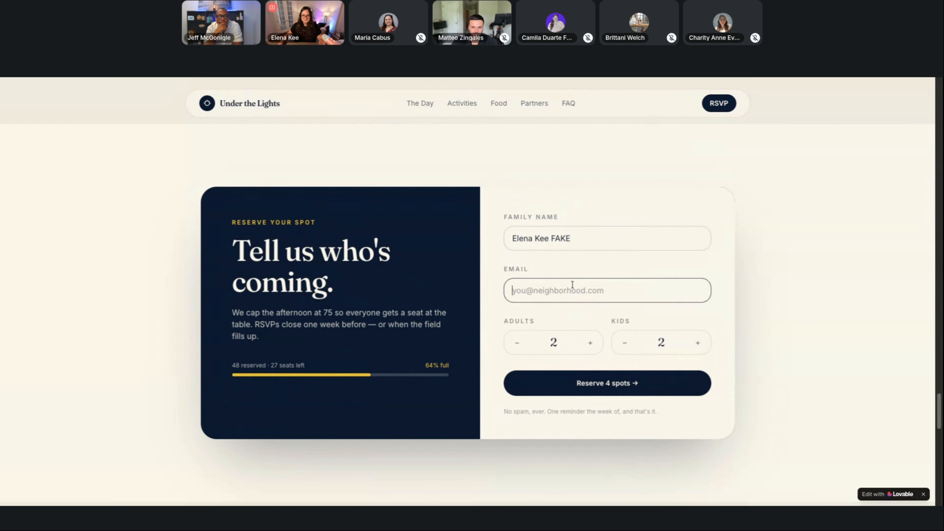
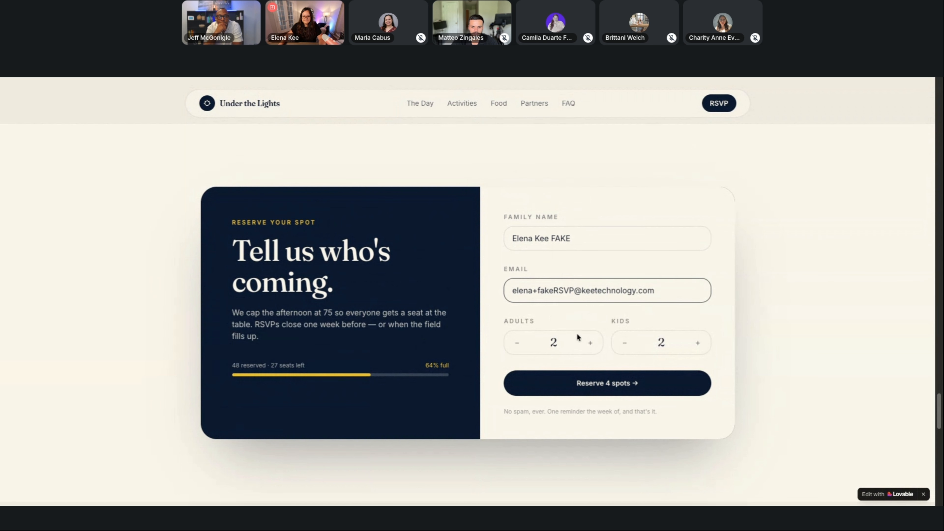
Set the kids count to 1, submit the reservation and highlight the confirmation text.
click(624, 343)
click(620, 387)
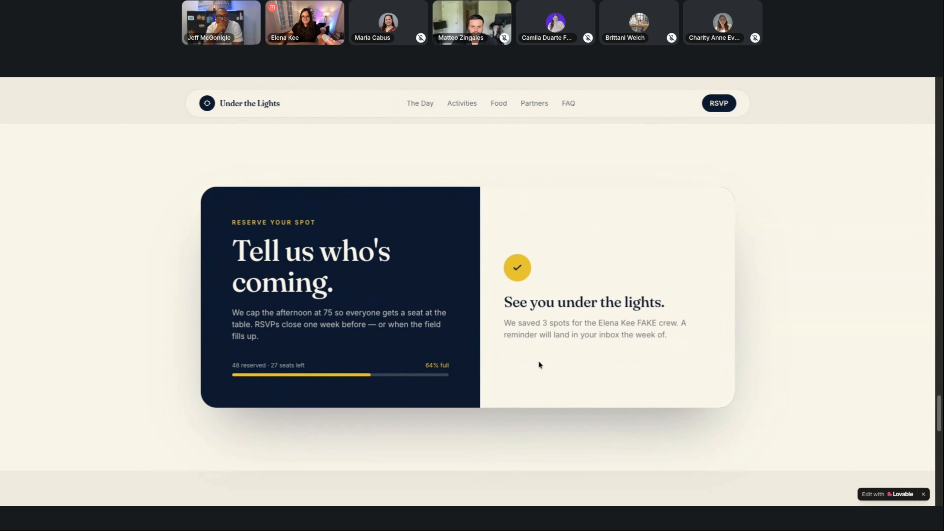
drag(504, 323, 675, 343)
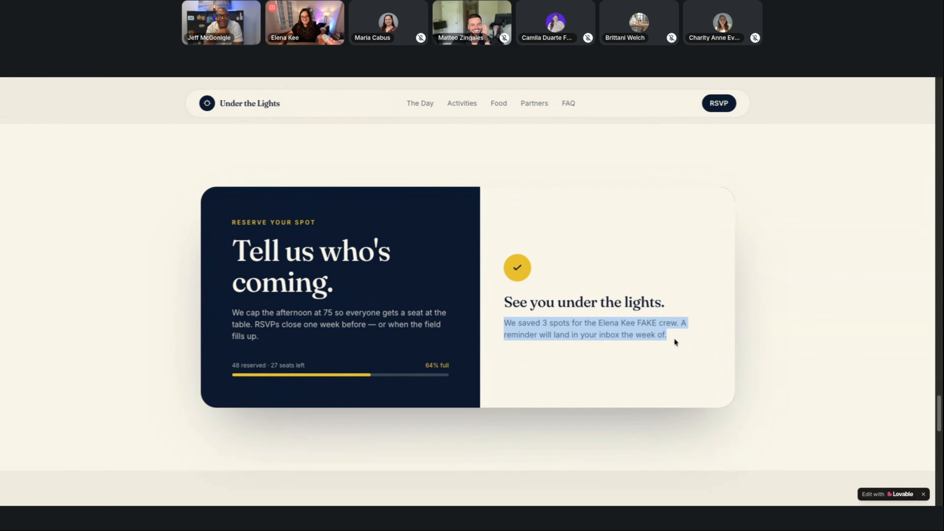
Switch back to Zapier and test the Catch Hook trigger for the submitted RSVP.
click(652, 77)
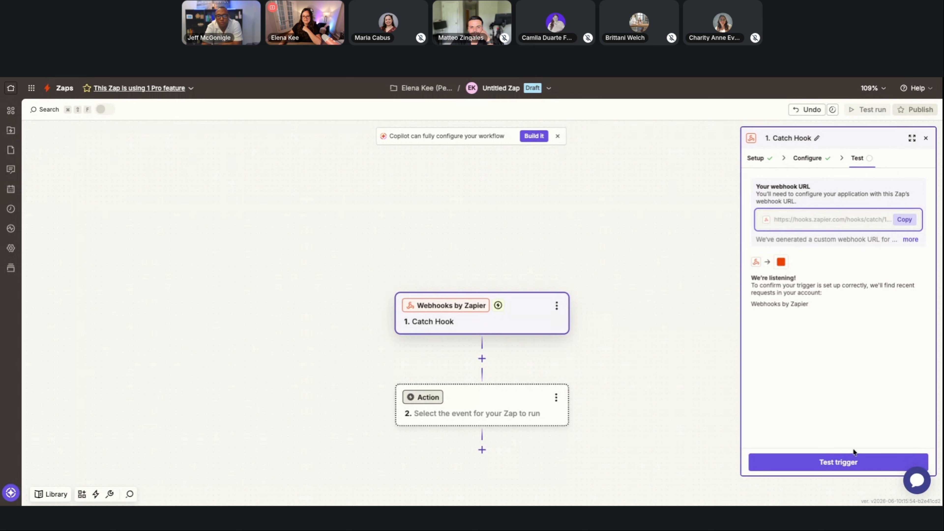
click(854, 464)
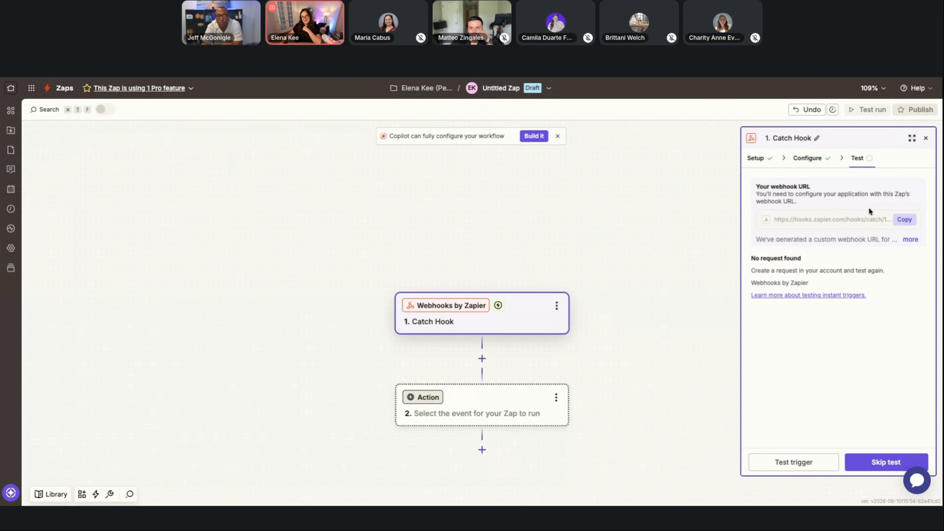
Switch to Lovable and publish the site at summer-gathering-glow.lovable.app with Public visibility, leaving the title and description blank.
click(738, 77)
click(925, 89)
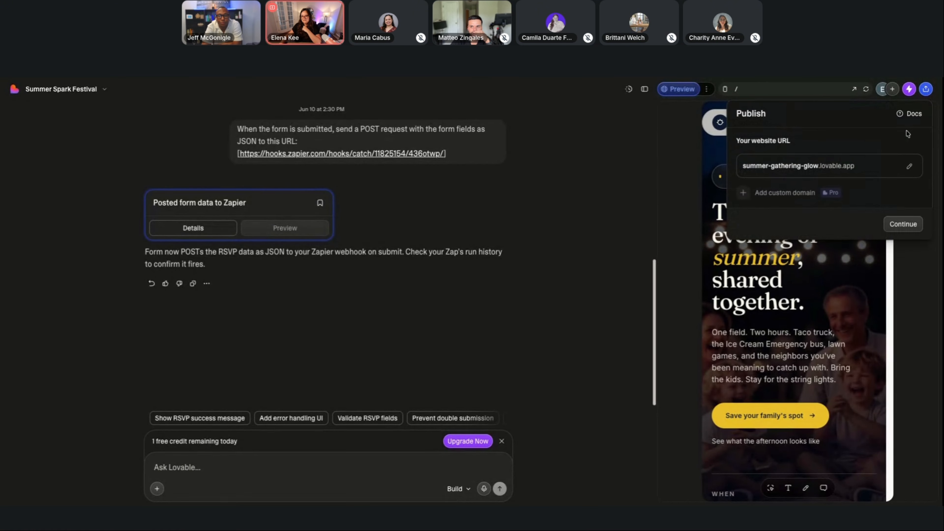
click(903, 224)
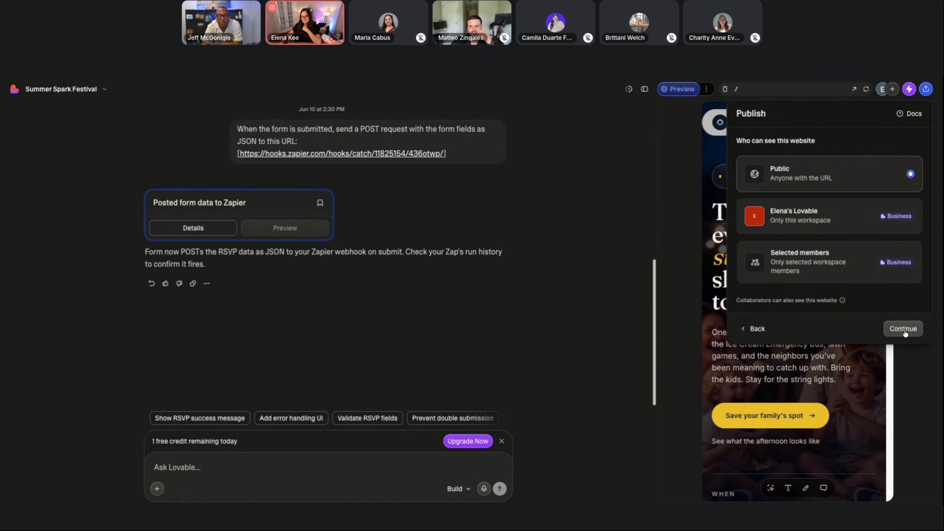
click(903, 329)
click(905, 385)
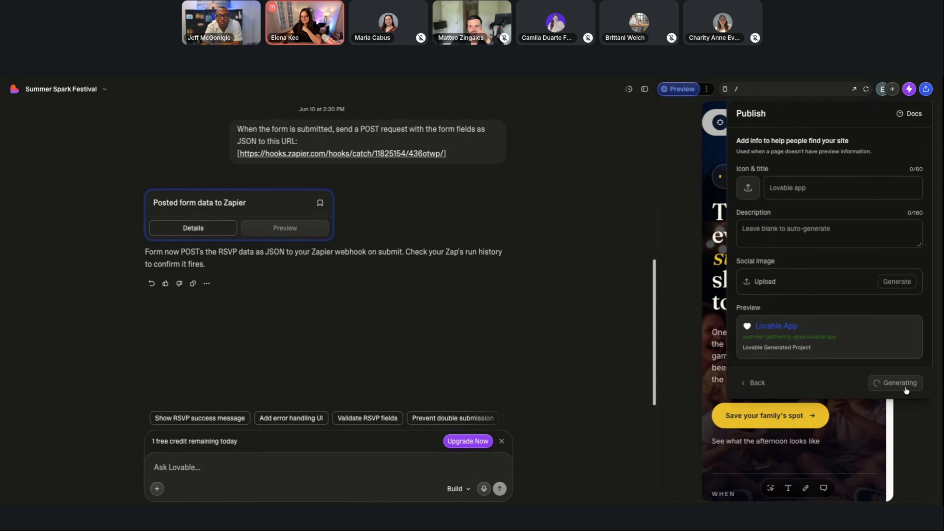
click(904, 350)
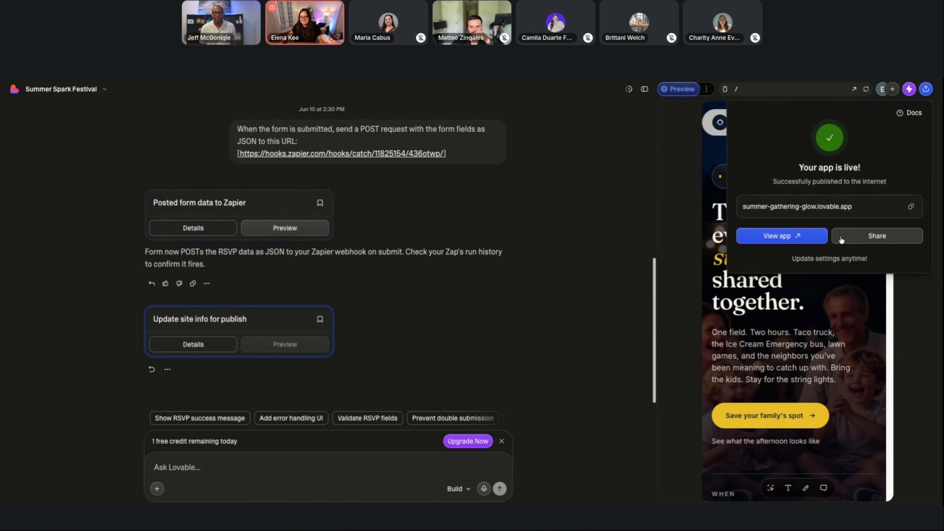
Copy the published site's URL, open the live app and go to its reservation form.
click(911, 206)
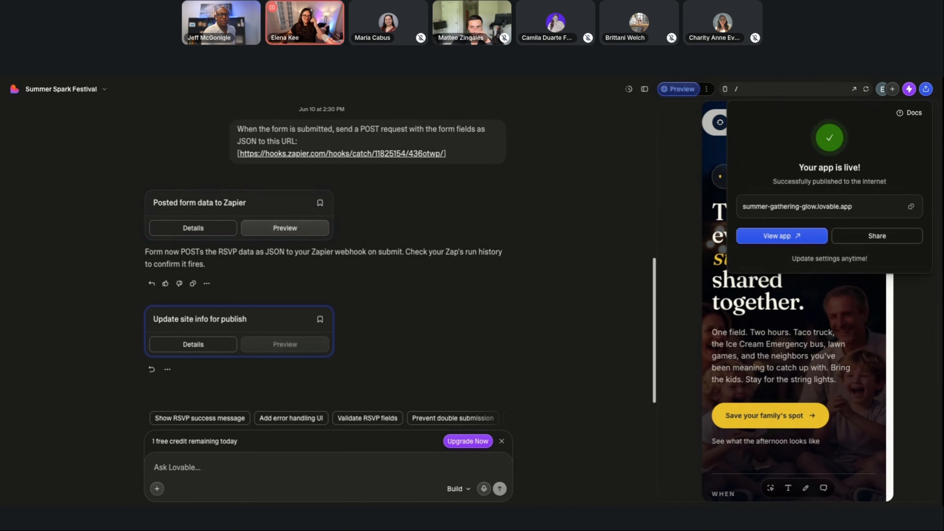
click(782, 235)
scroll(311, 336, down, 2)
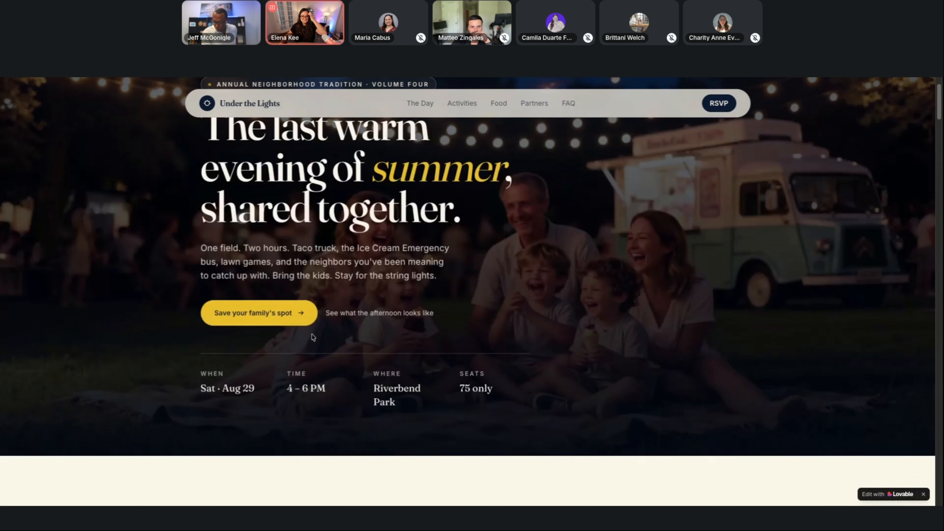
click(274, 316)
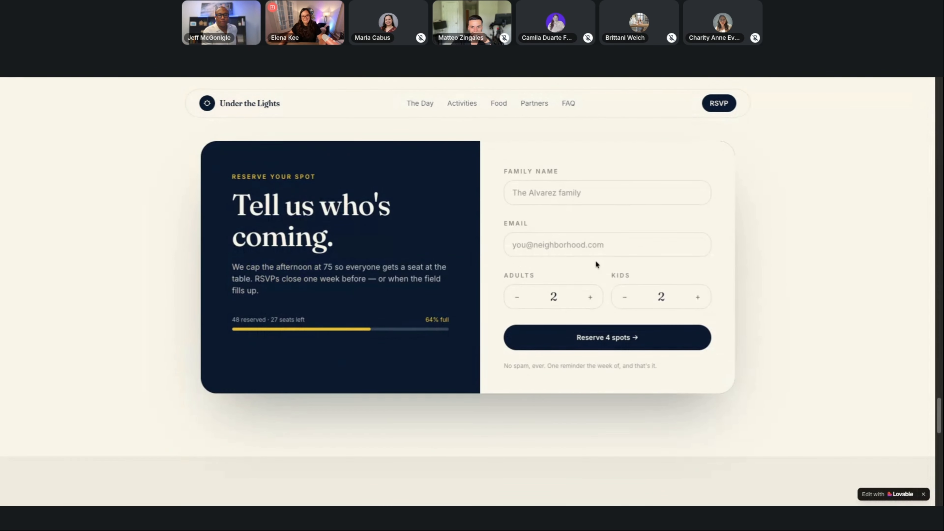
Fill in the reservation form with the family name and email, set kids to 1 and submit the reservation.
click(572, 194)
text(Elena)
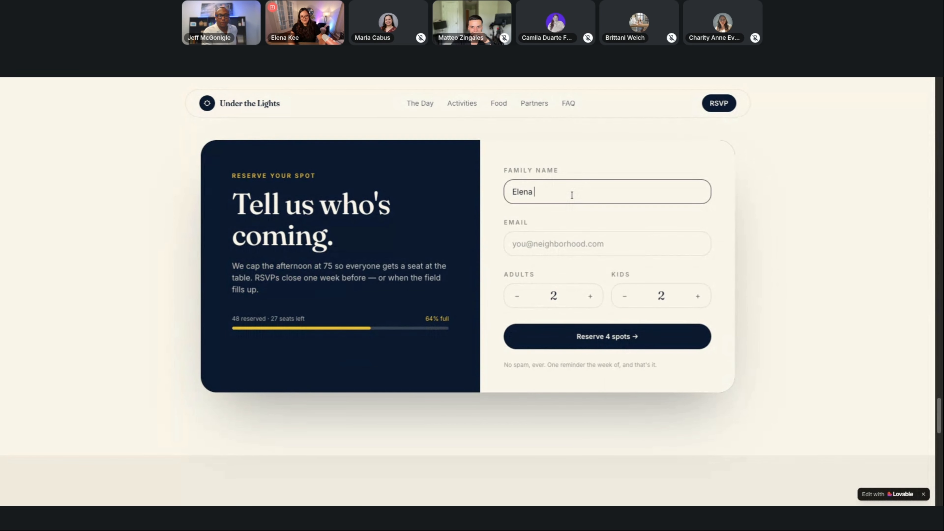
click(584, 207)
click(592, 238)
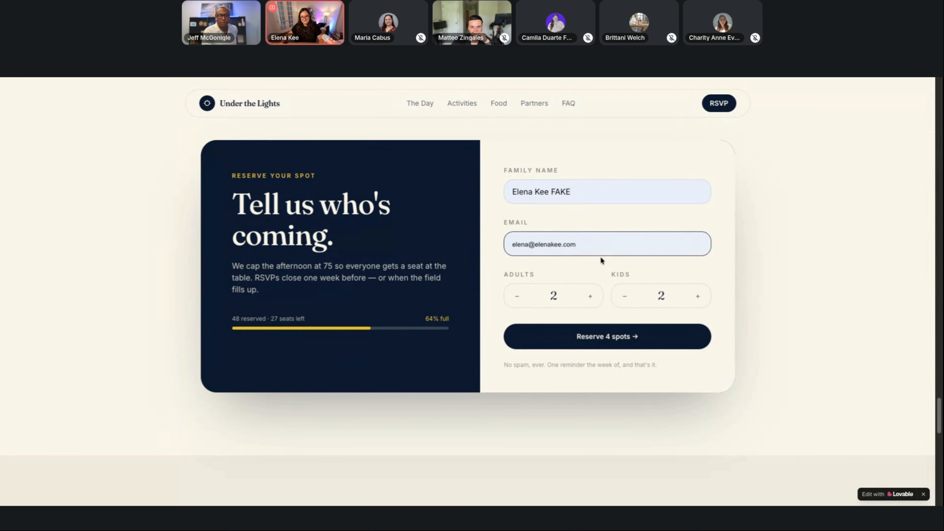
text(elena+Fake)
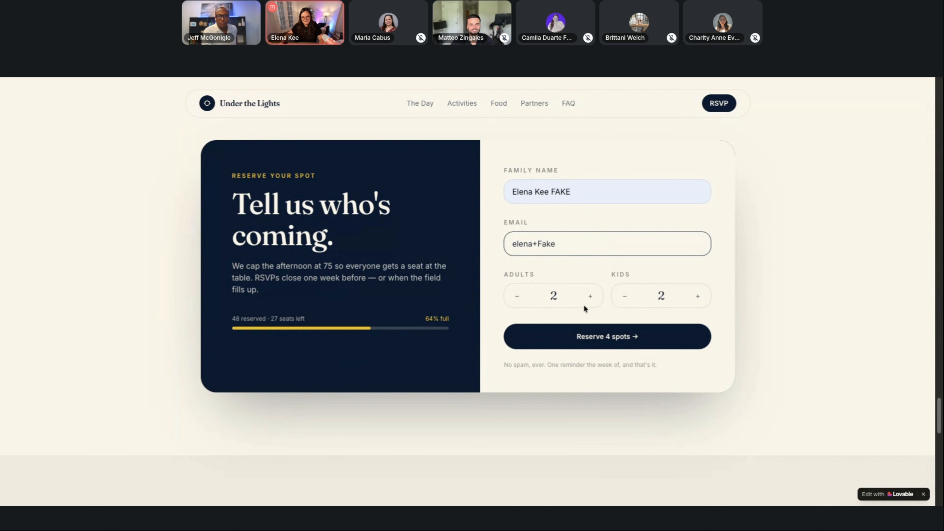
click(602, 277)
click(625, 295)
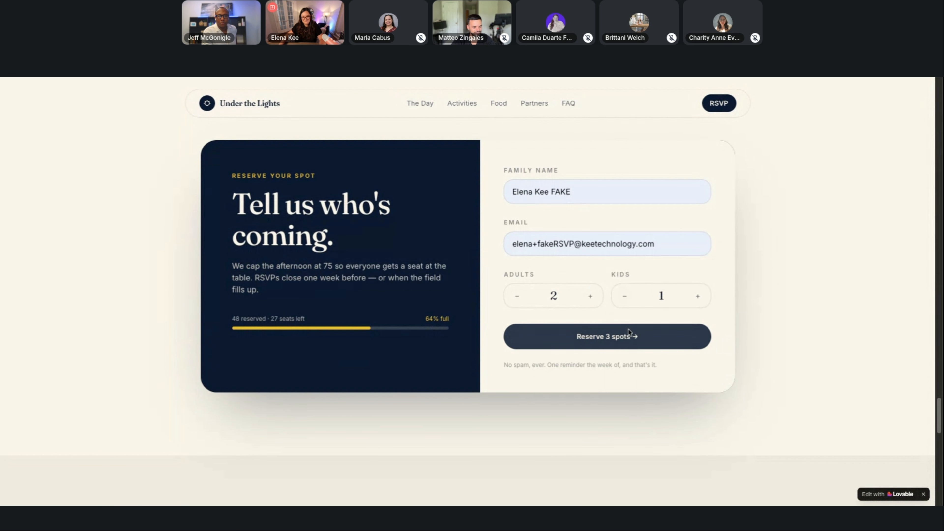
click(628, 335)
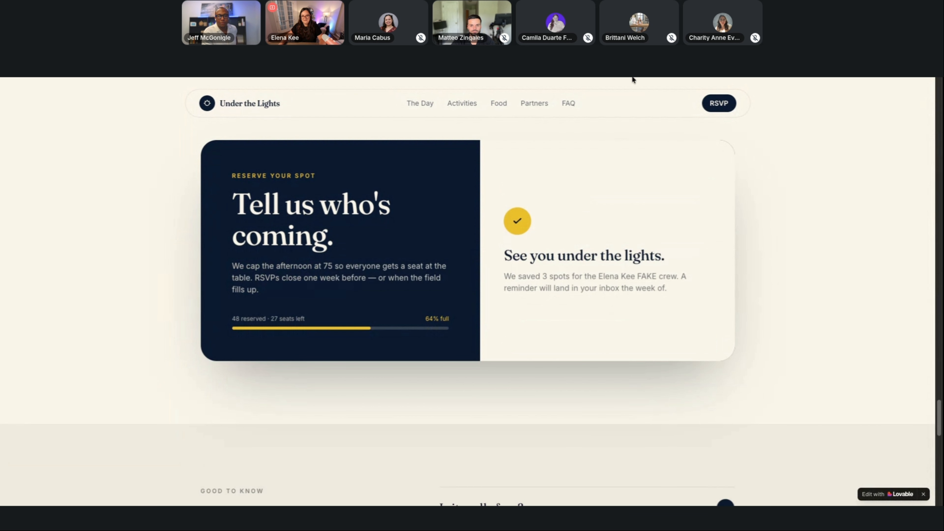
Switch to Zapier, test the Catch Hook trigger, inspect the request A record and continue with it.
key(ctrl+Tab)
click(805, 463)
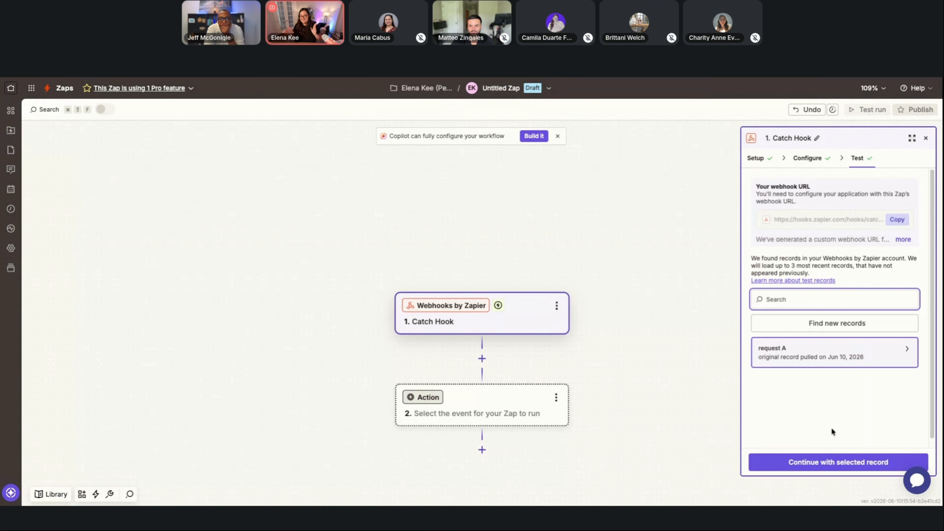
click(818, 361)
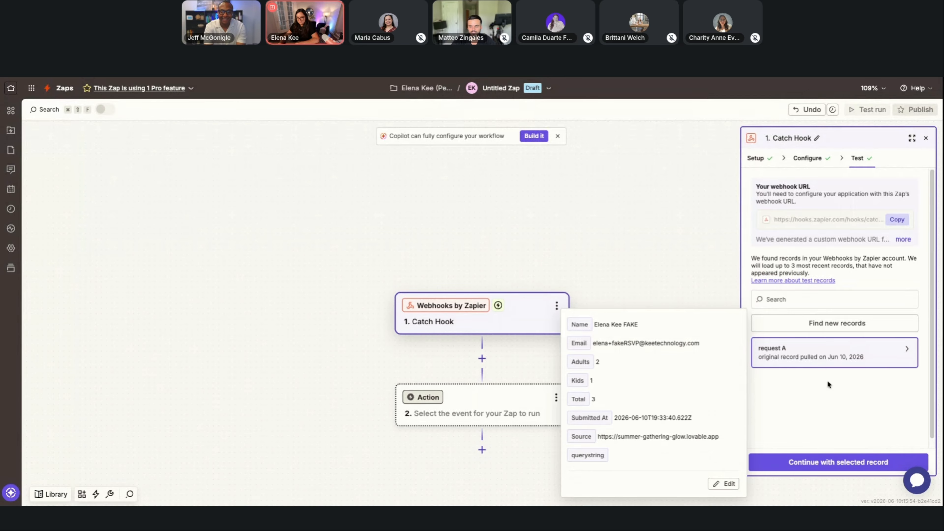
click(845, 465)
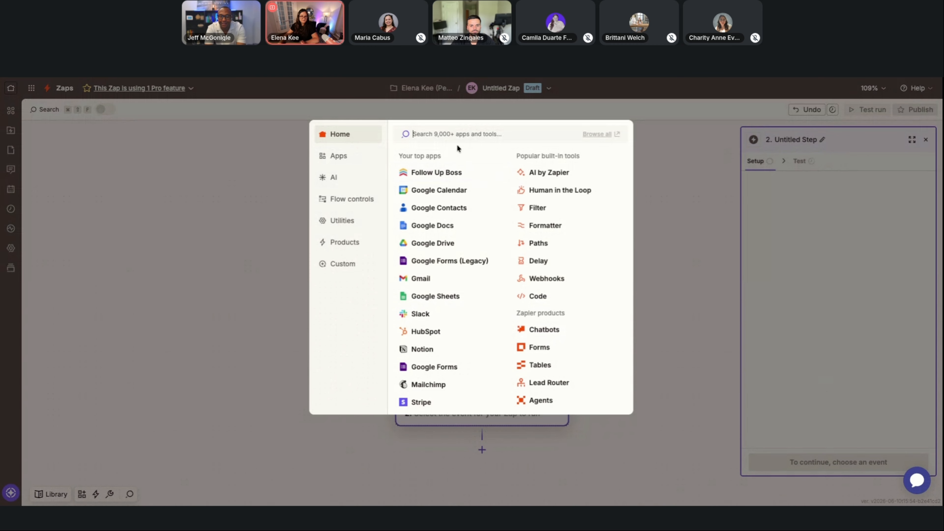
Choose Follow Up Boss as the action app with the Create Contact Without Triggering Action Plans event.
text(sure send)
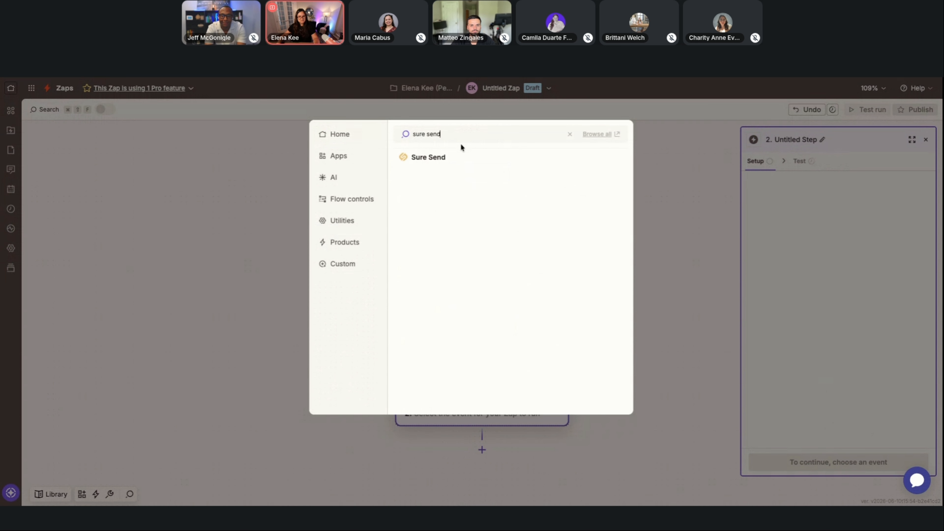
click(570, 134)
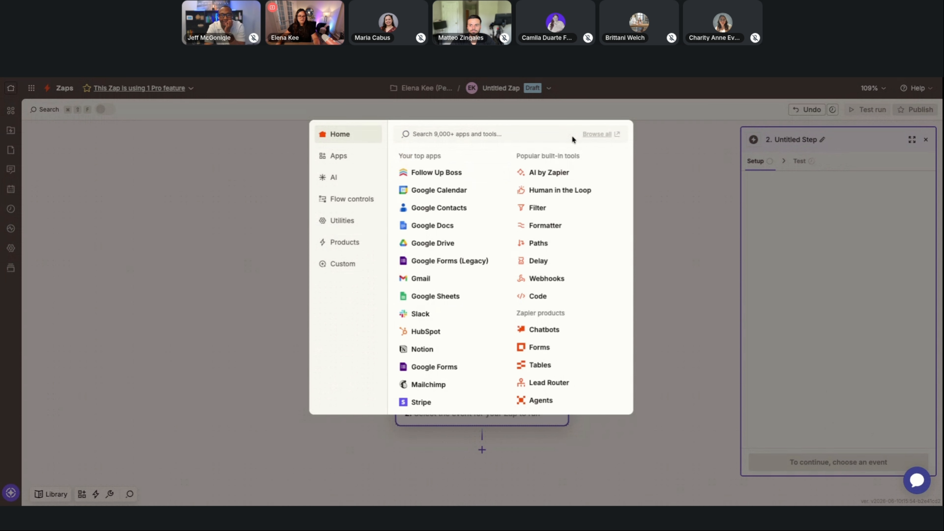
click(459, 173)
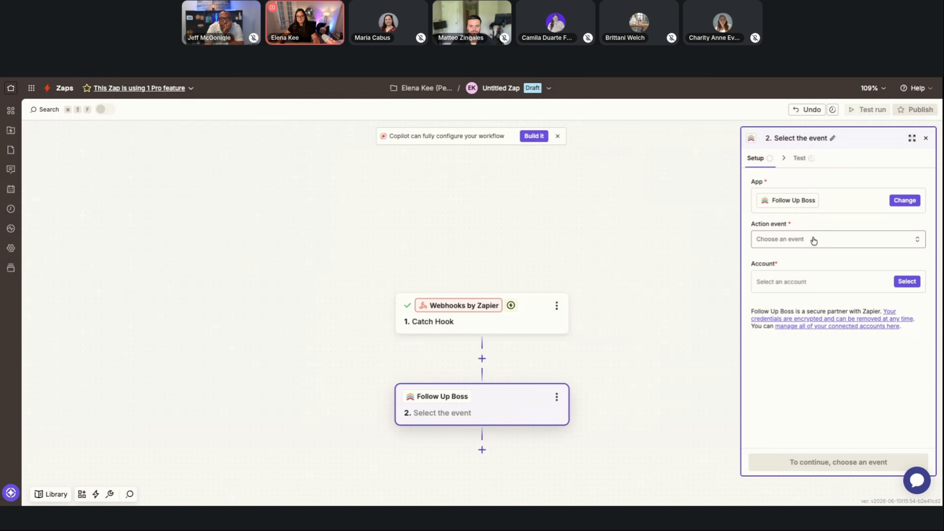
click(813, 239)
scroll(667, 353, down, 3)
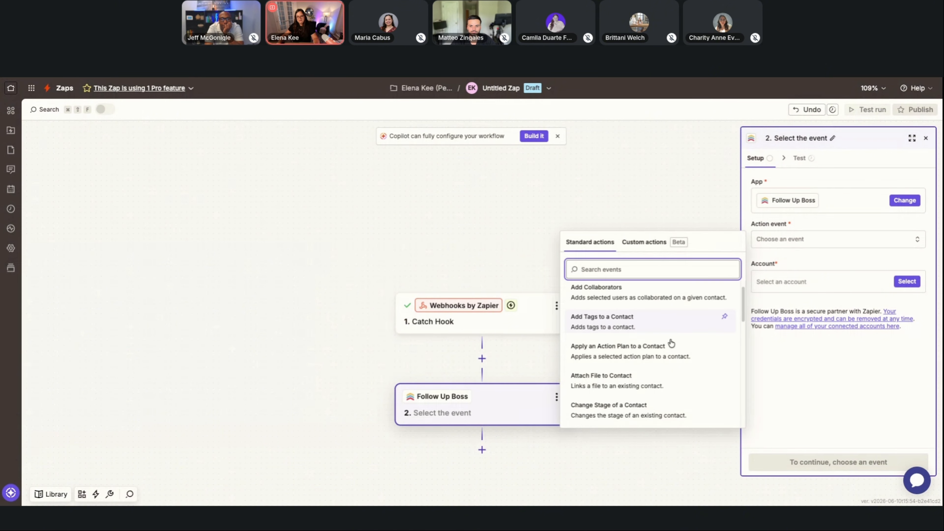
scroll(664, 363, down, 3)
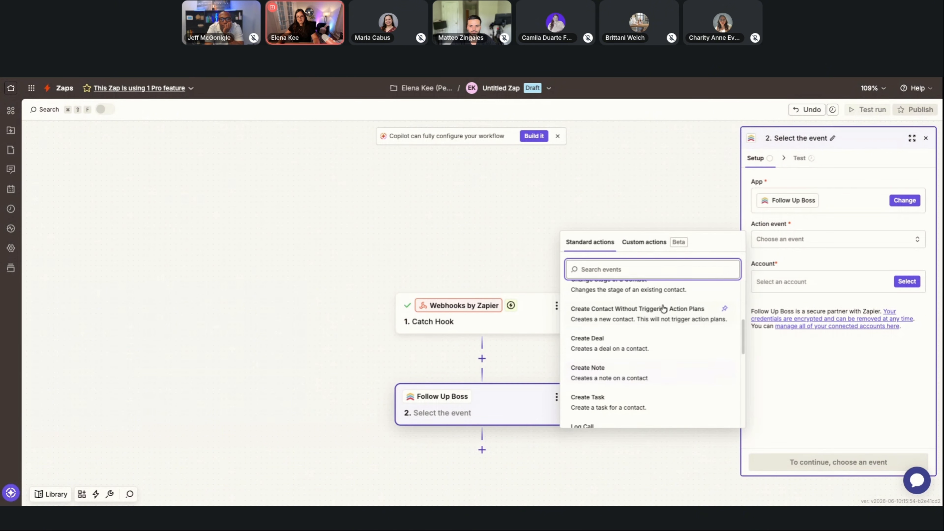
click(662, 322)
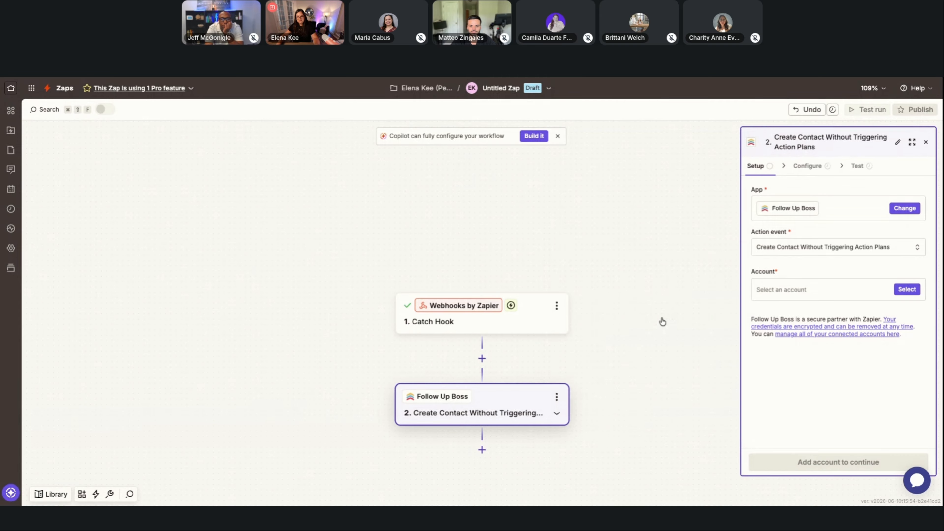
Start connecting a new Follow Up Boss account, then switch to Follow Up Boss and open its API settings.
click(907, 290)
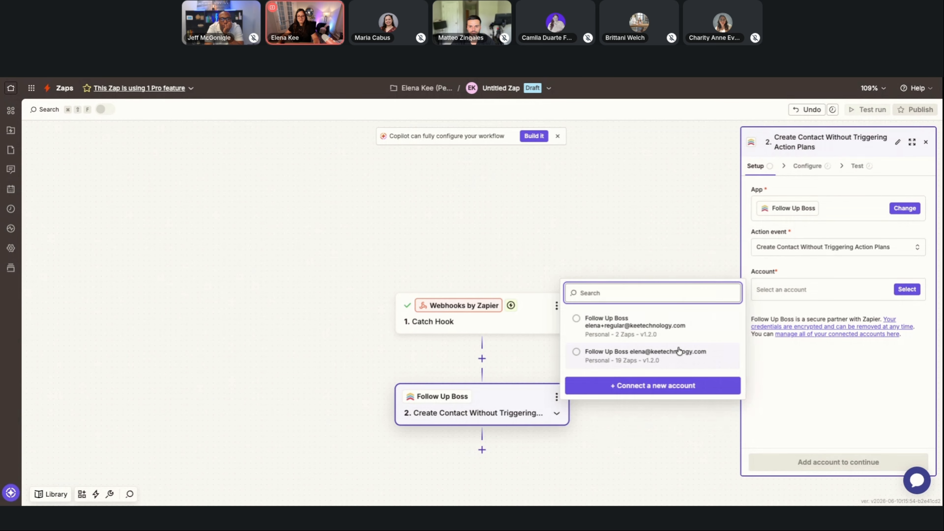
click(672, 386)
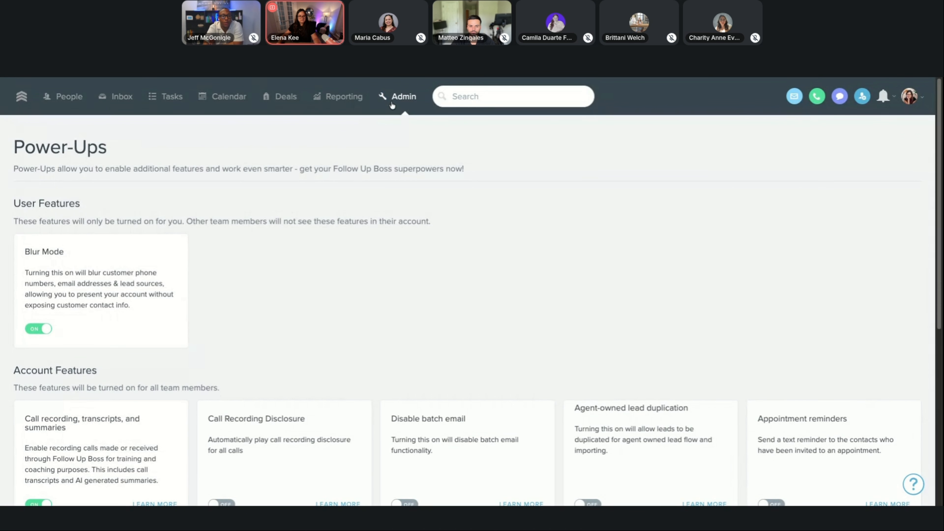
click(396, 103)
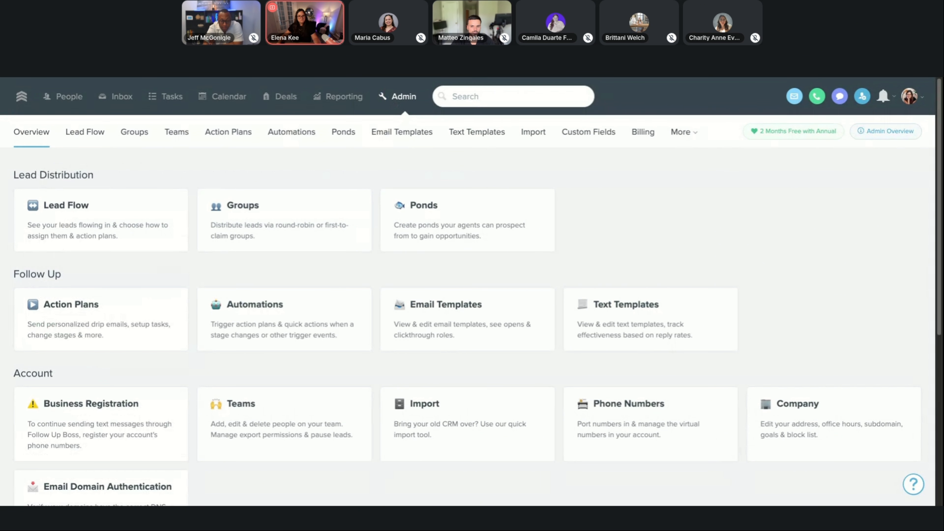
click(685, 136)
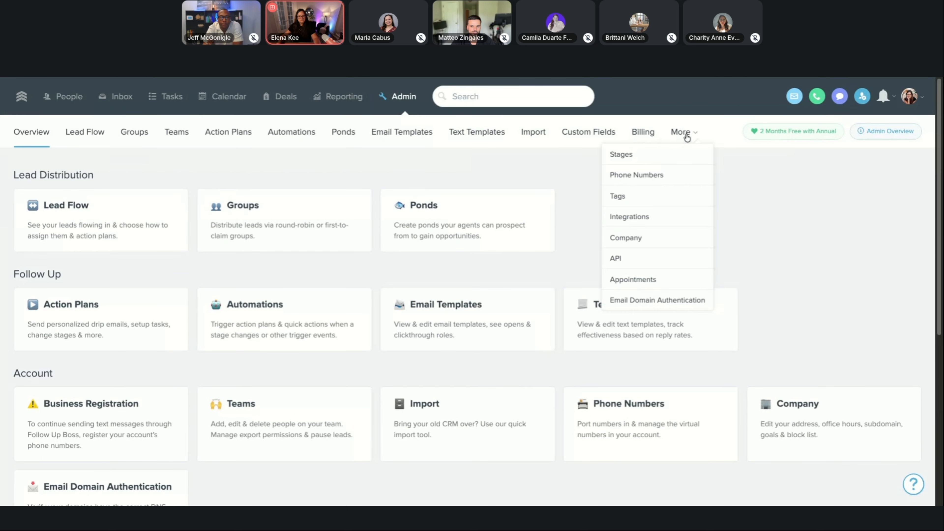
click(642, 260)
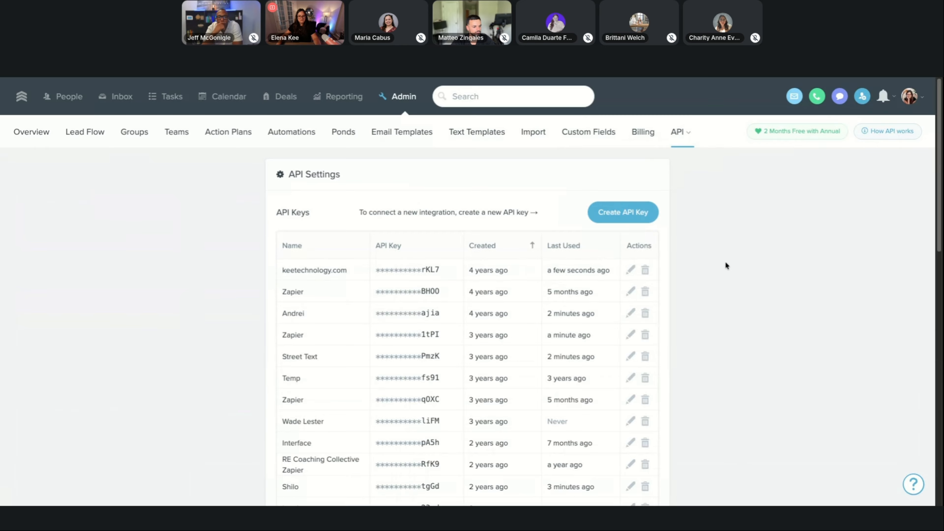
Create an API key named Zapier, copy it and paste it into the Api Key field of Zapier's connection window.
click(631, 212)
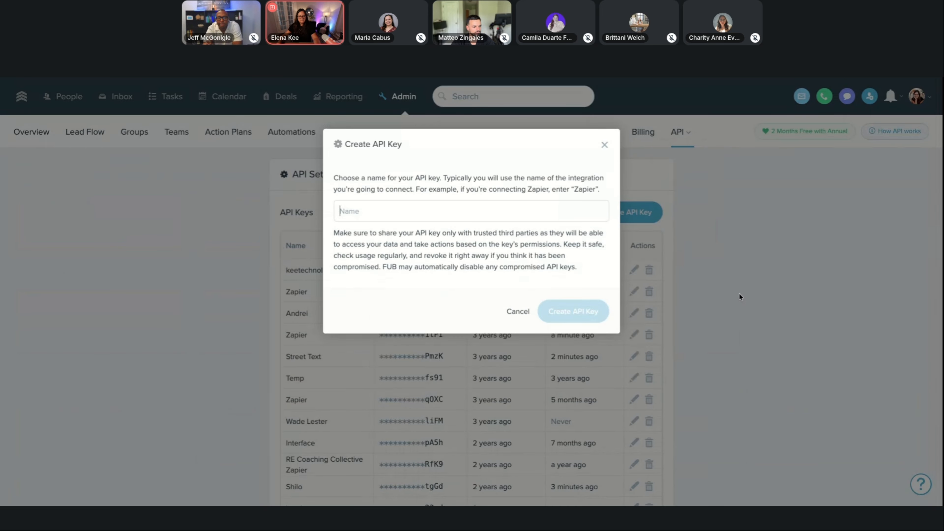
text(Zapier)
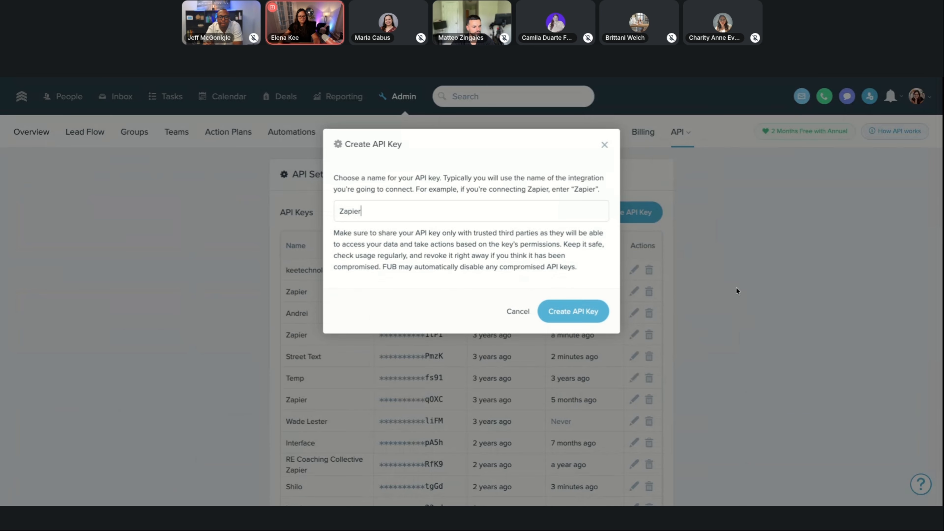
click(574, 313)
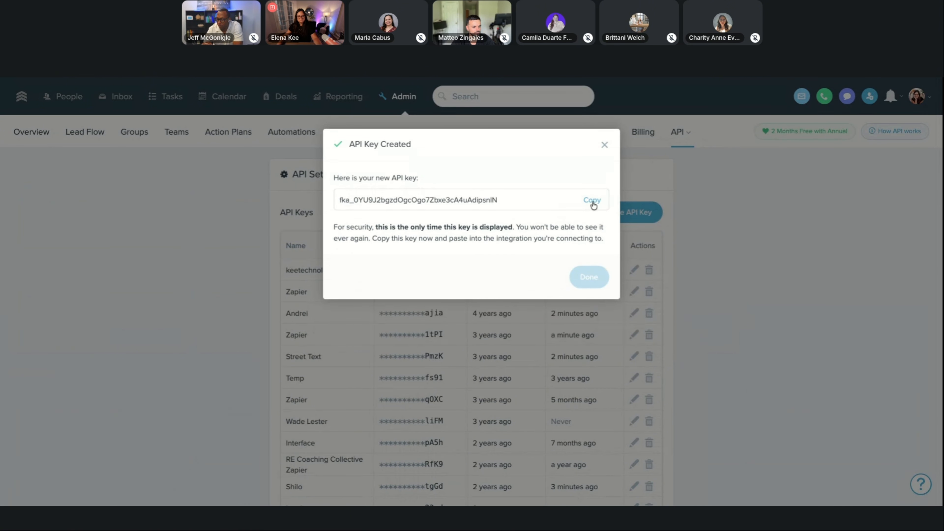
click(587, 207)
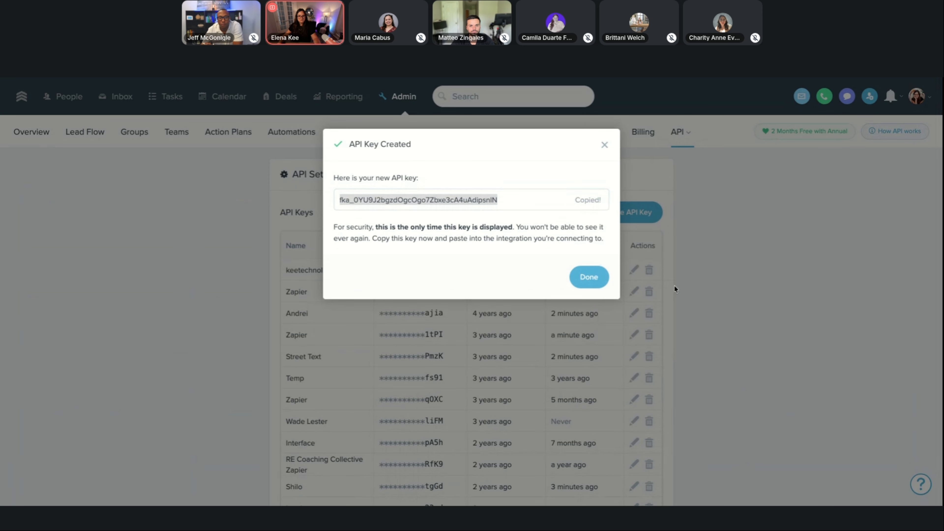
key(alt+Tab)
key(ctrl+v)
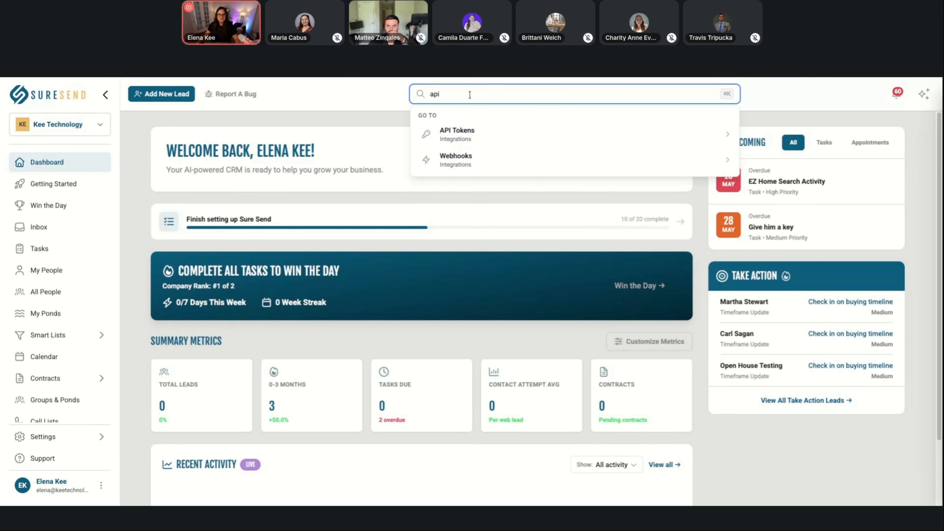
Open the API Tokens settings in Sure Send CRM and highlight the masked token of the KTS API entry.
click(470, 142)
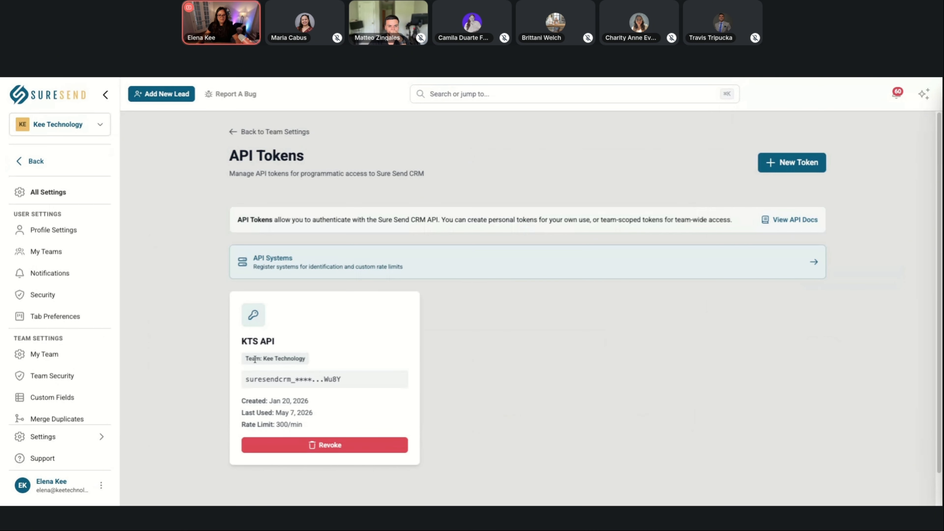
drag(245, 379, 347, 387)
click(441, 394)
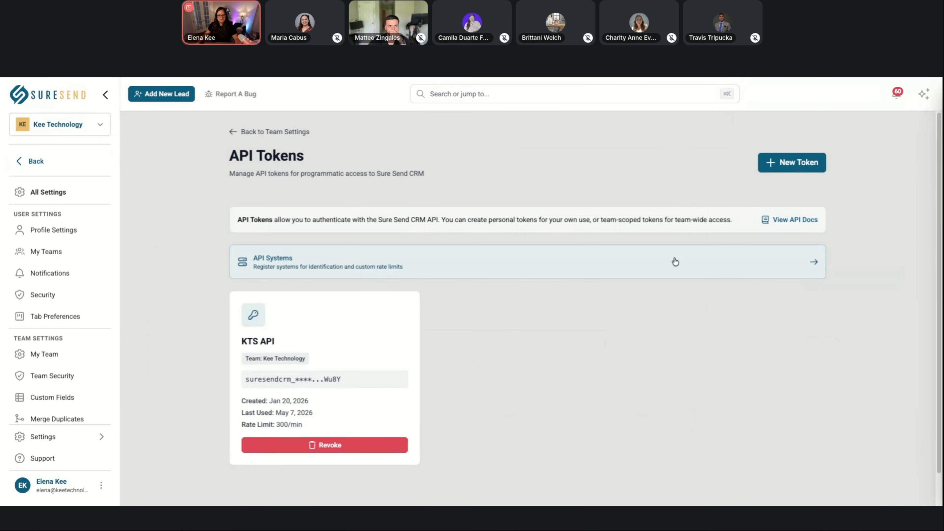
Create an API token named Zapier API with User Scope and no expiration date, and copy the token.
click(781, 175)
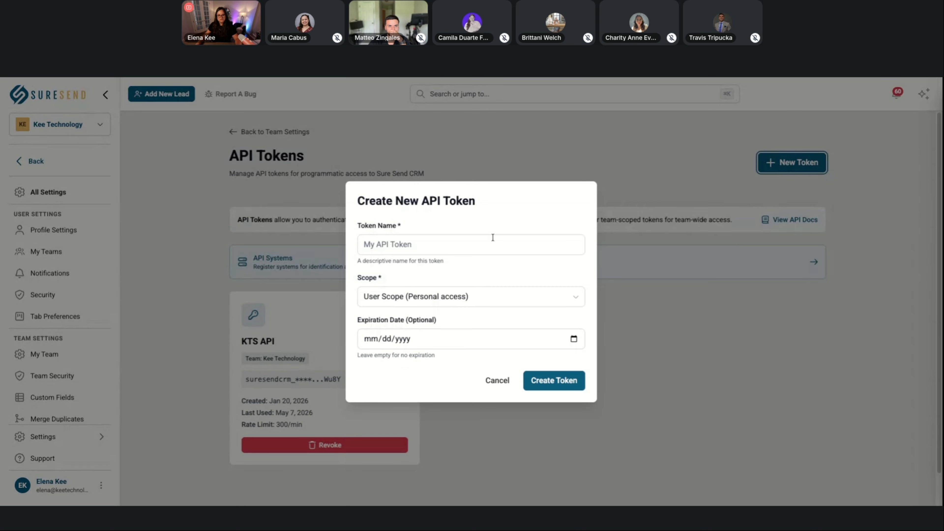
click(474, 239)
text(Zapier)
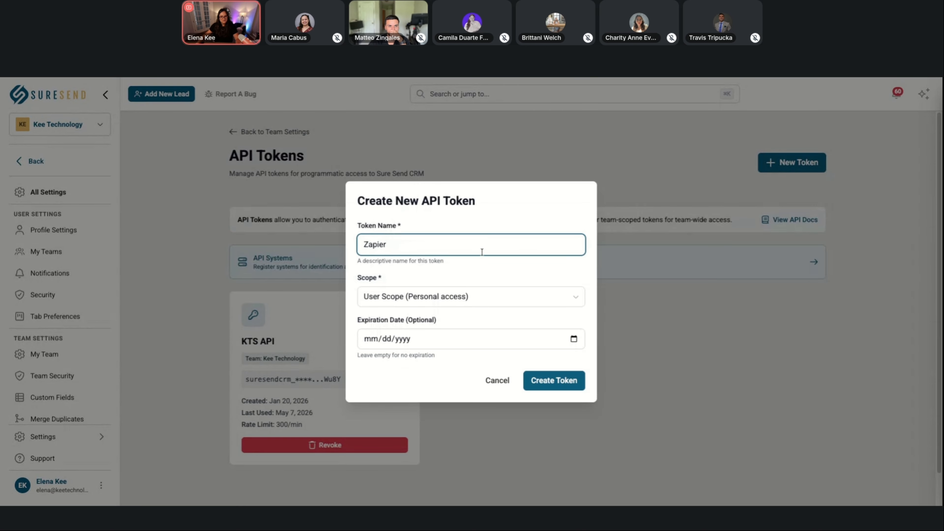
text( API)
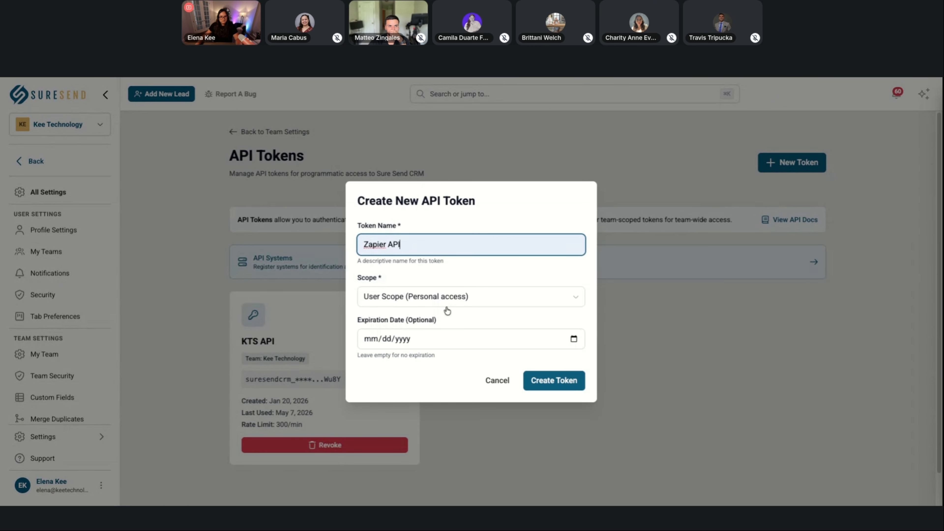
click(386, 340)
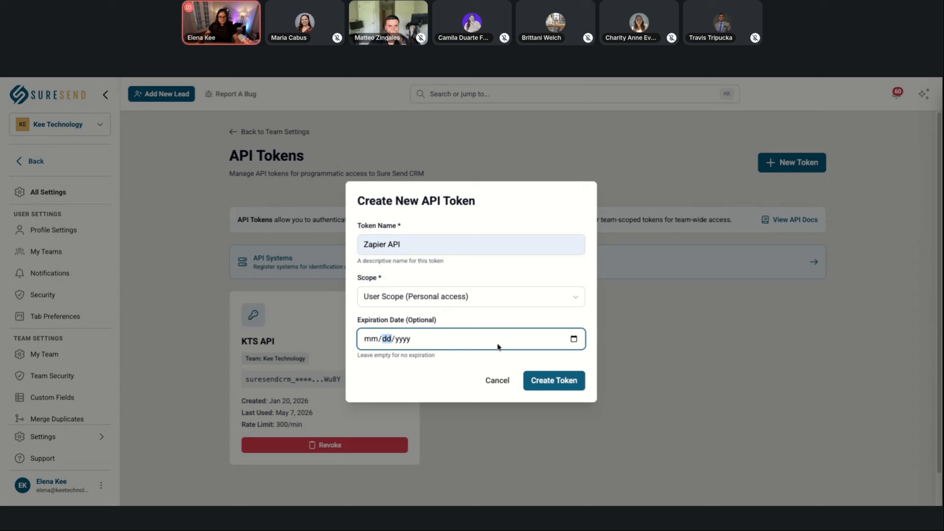
click(547, 388)
click(609, 320)
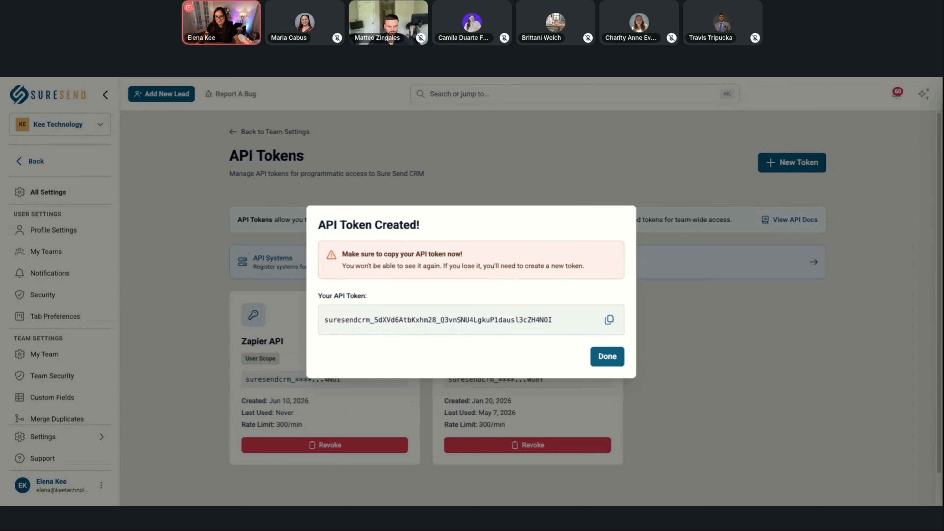
Switch back to Zapier, select the Follow Up Boss account with 19 Zaps for the action and continue to its field configuration.
key(ctrl+Tab)
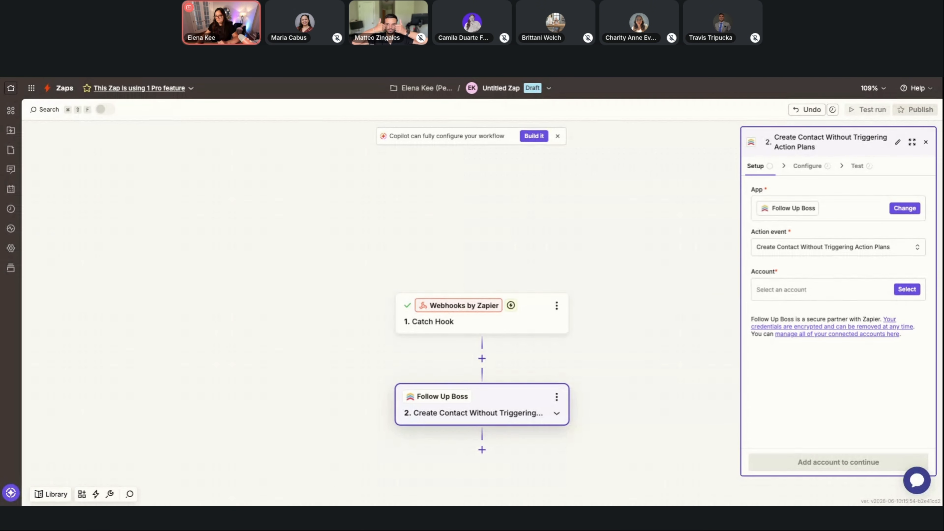
click(907, 289)
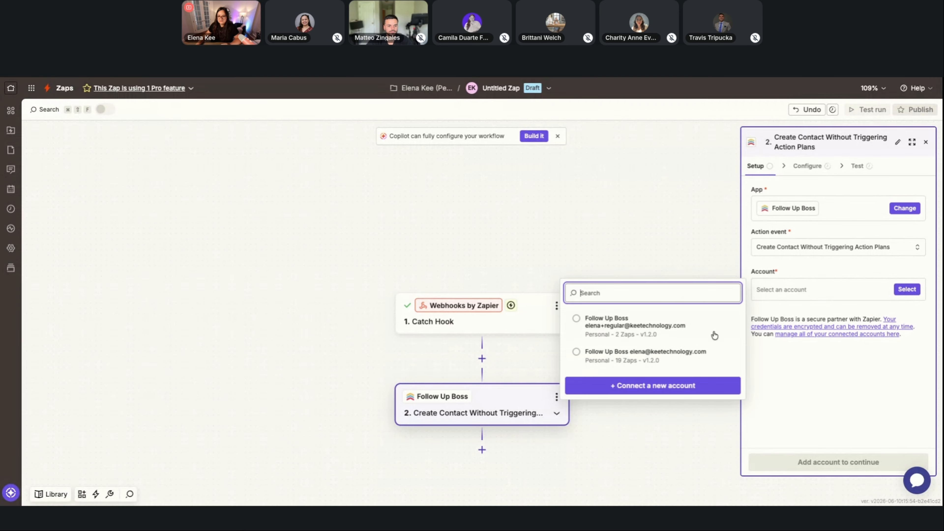
click(672, 365)
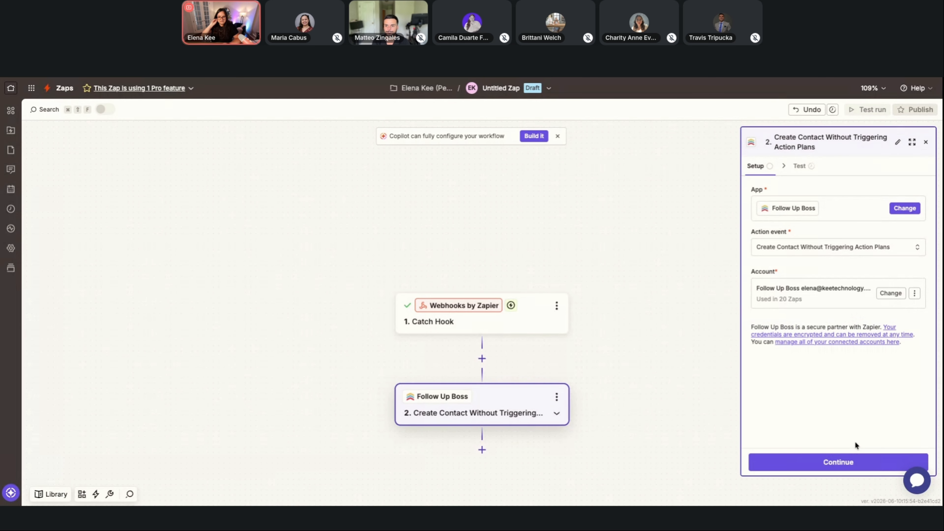
click(859, 467)
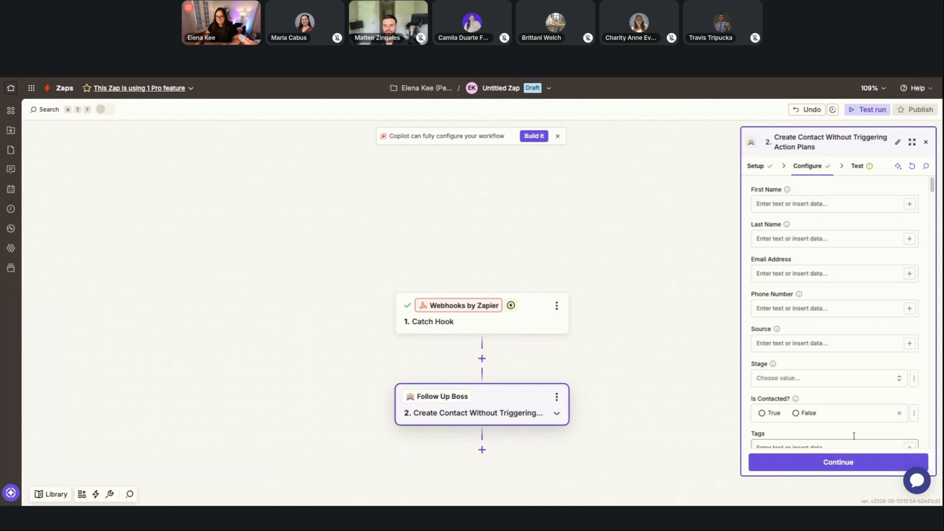
Map the webhook's Name value to First Name and its Email value to Email Address in the Follow Up Boss action.
click(910, 204)
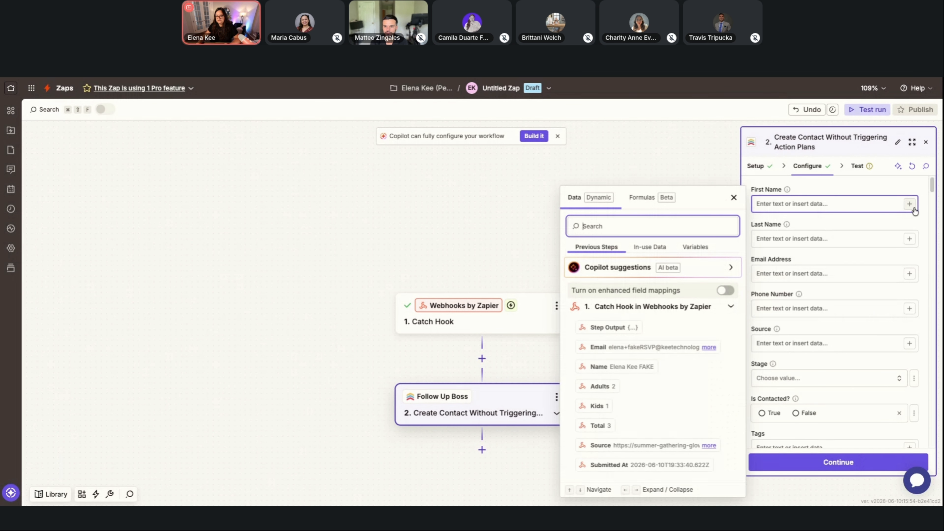
click(638, 367)
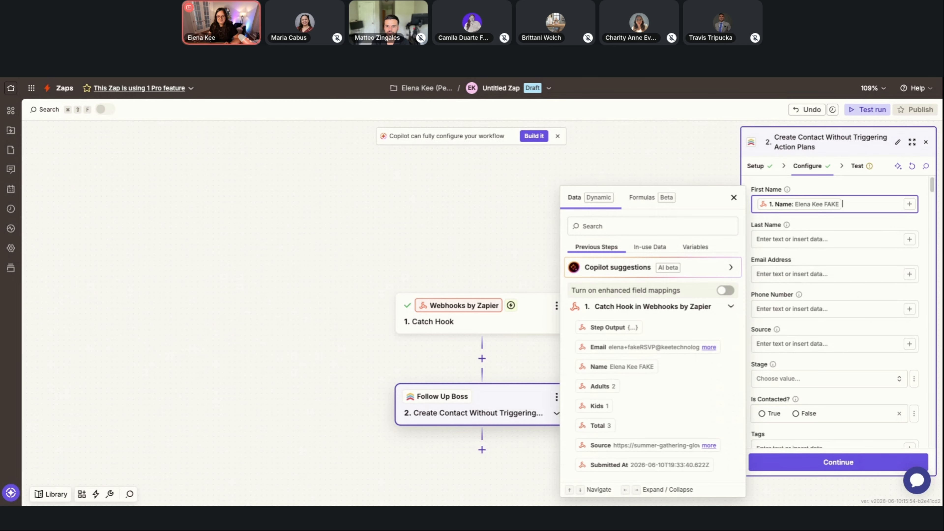
click(909, 274)
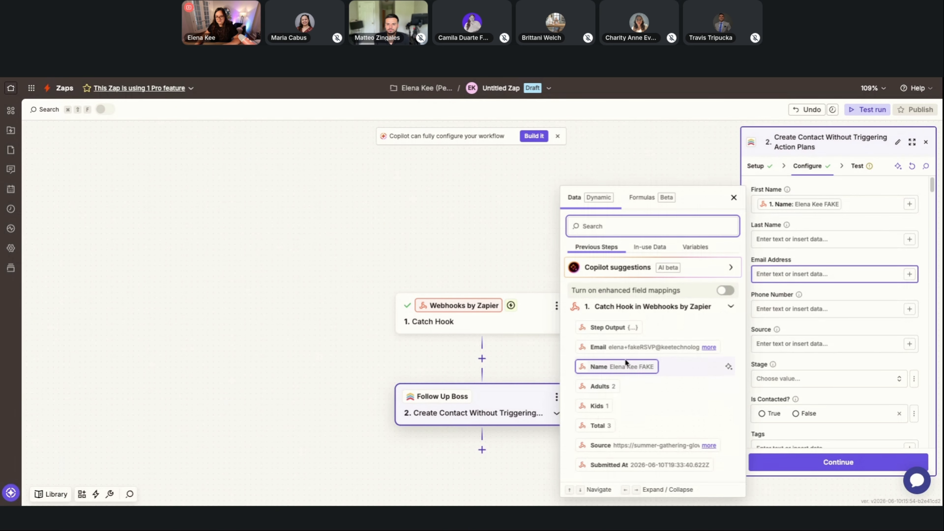
click(632, 351)
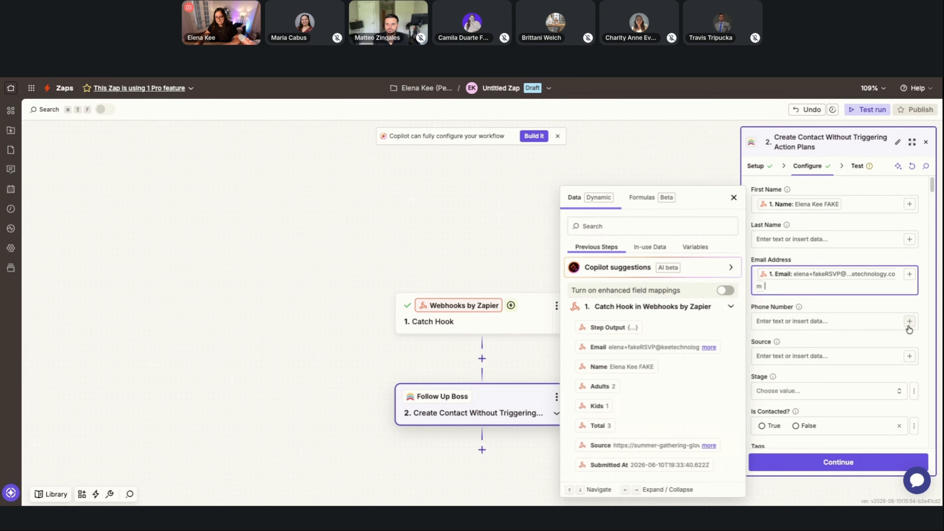
Set the contact's Source field to Summer Under the Lights.
scroll(839, 321, down, 2)
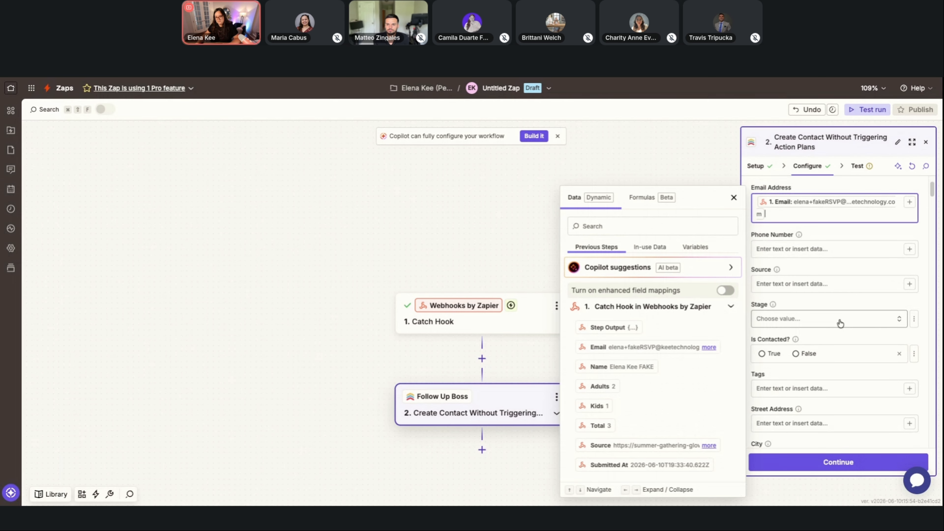
click(868, 287)
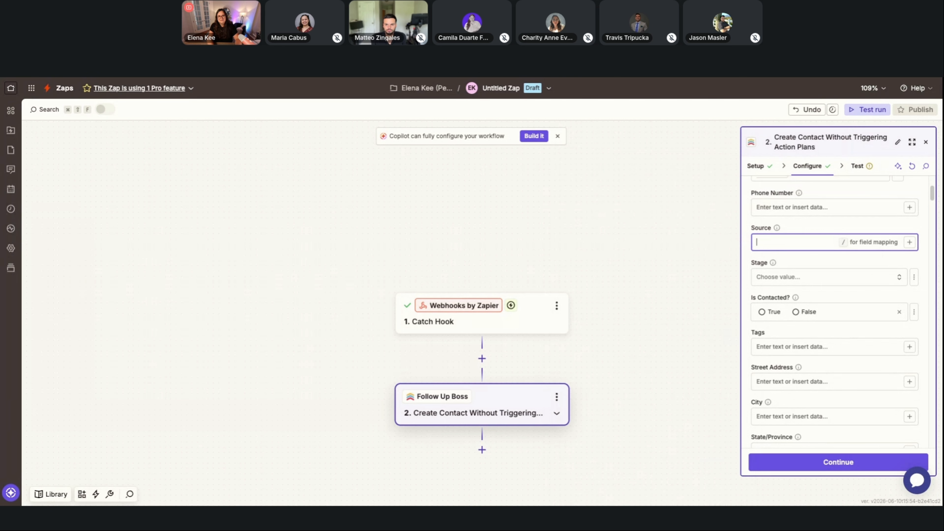
text(Summer )
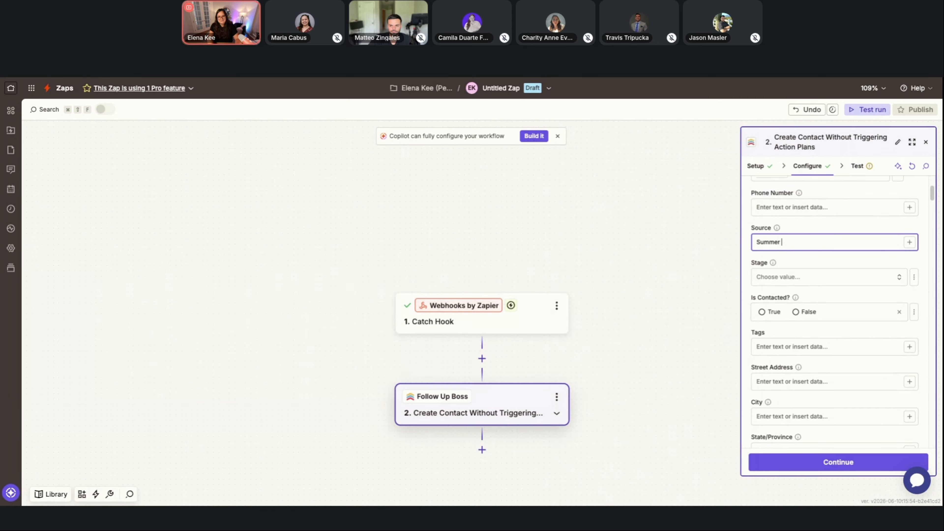
text(Under the Lights)
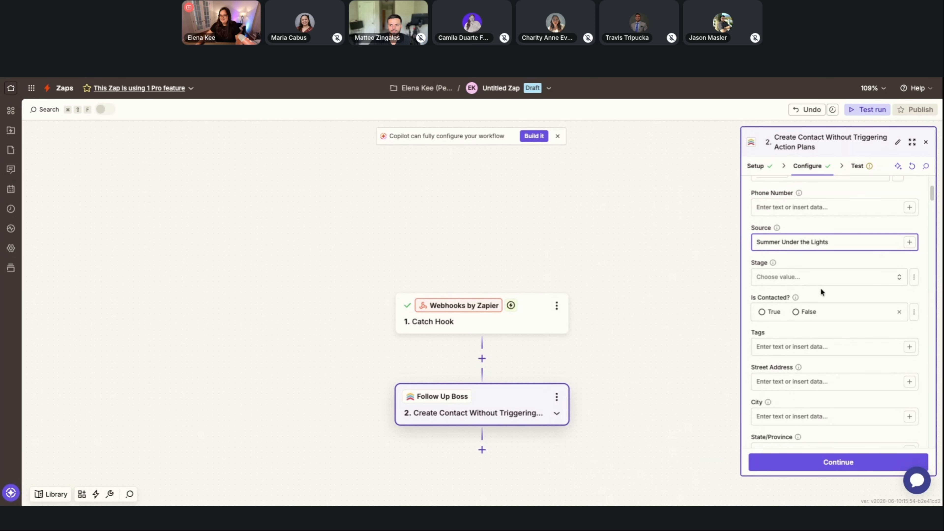
Copy the Source text and paste it into the Tags field as the tag Summer Under the Lights.
scroll(820, 290, down, 1)
key(super+a)
key(super+c)
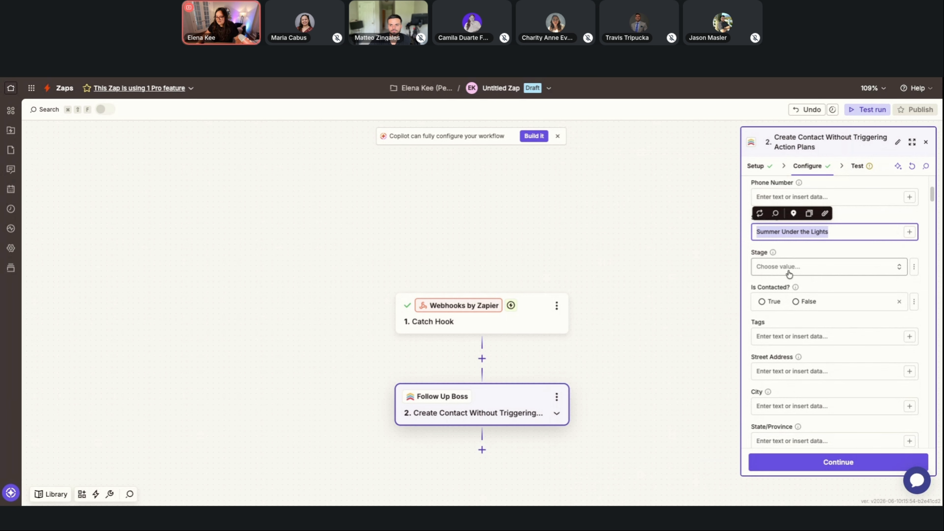
click(746, 268)
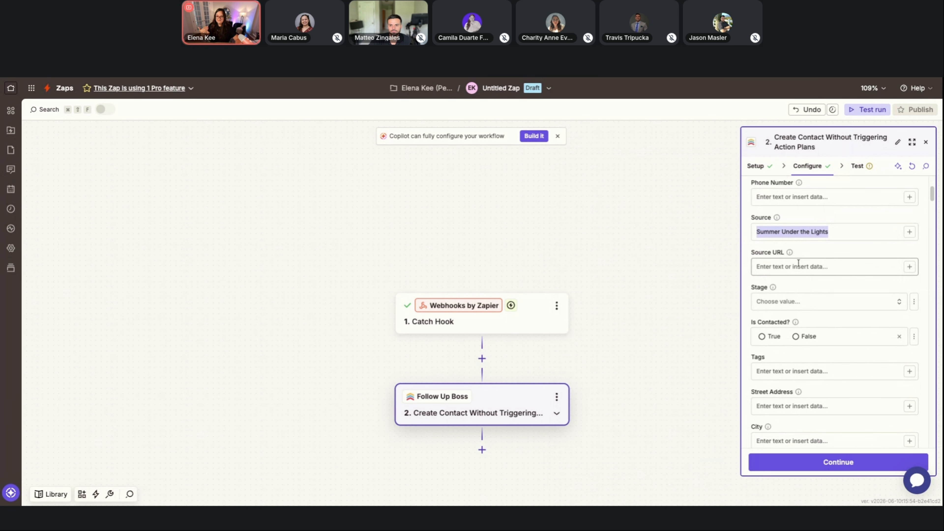
scroll(796, 263, down, 2)
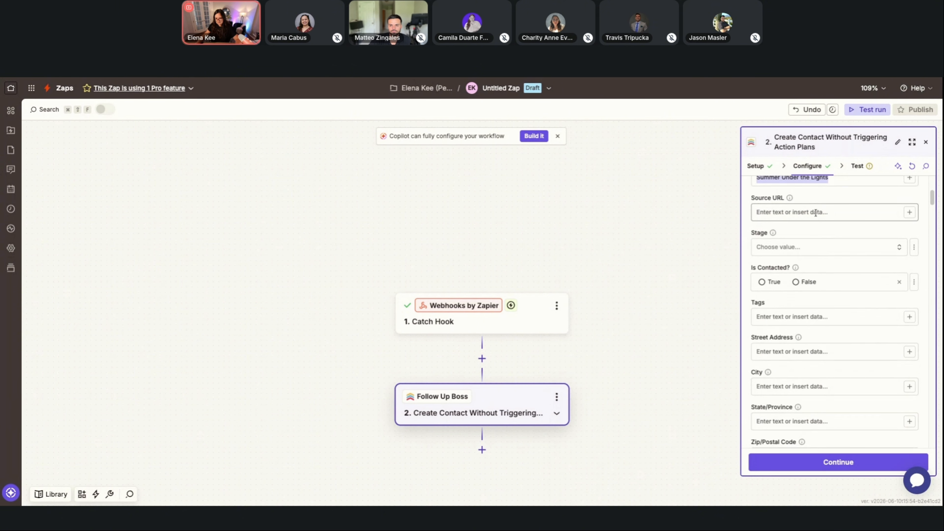
scroll(810, 283, down, 1)
click(812, 287)
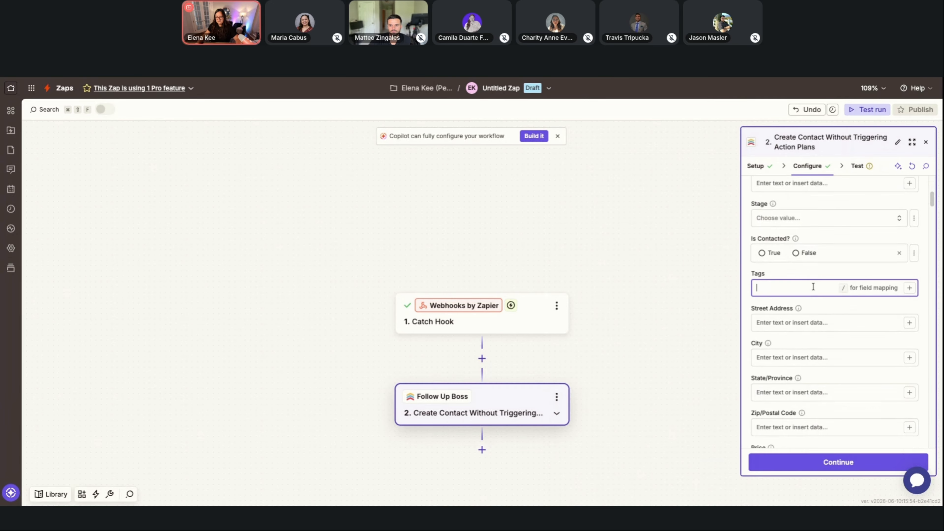
key(super+v)
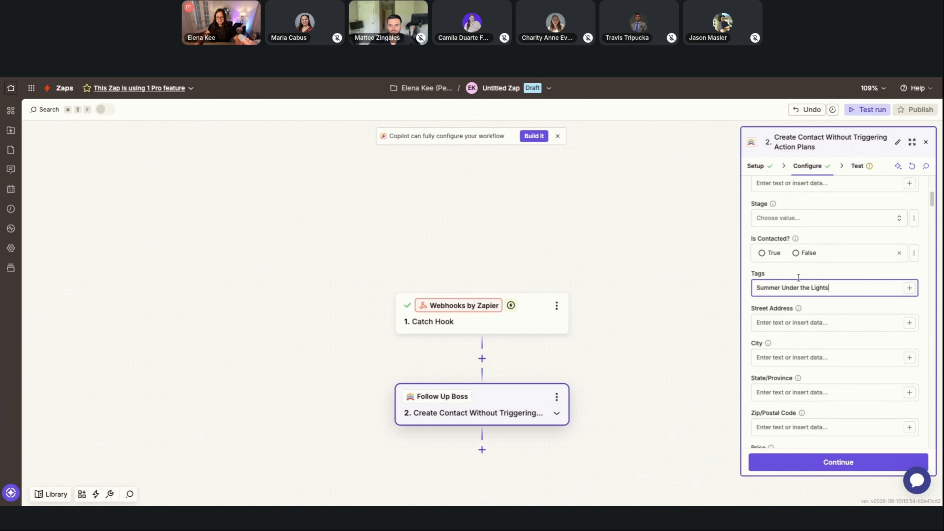
click(749, 270)
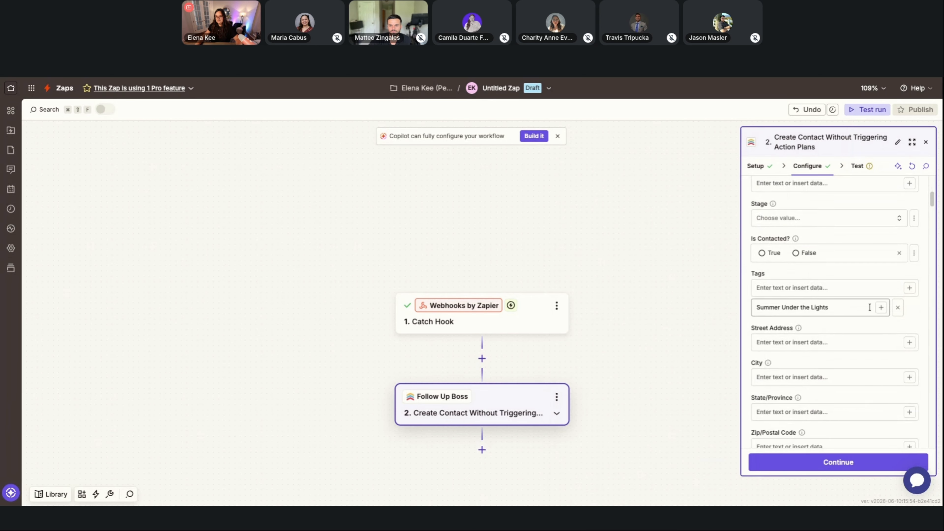
Leave the remaining contact fields empty, continue to the test stage and test the step by sending the sample contact to Follow Up Boss.
scroll(867, 306, down, 3)
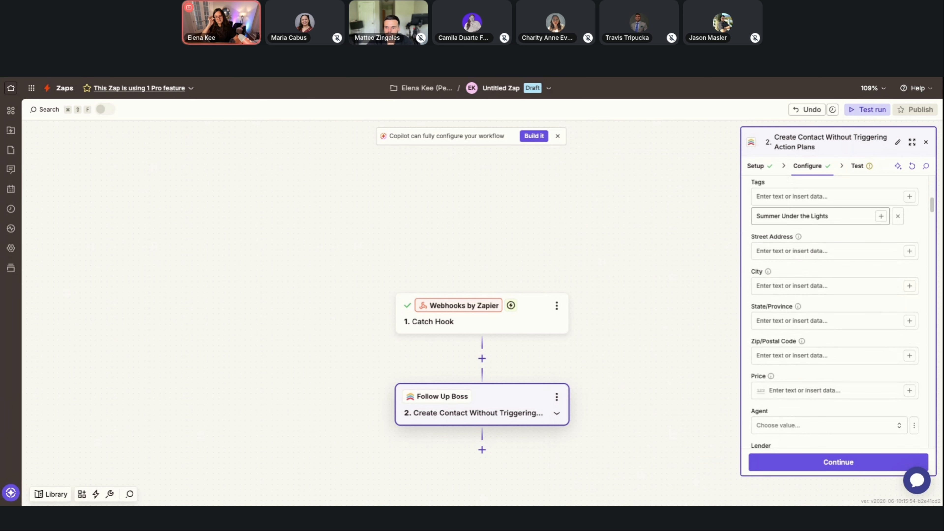
scroll(799, 291, down, 2)
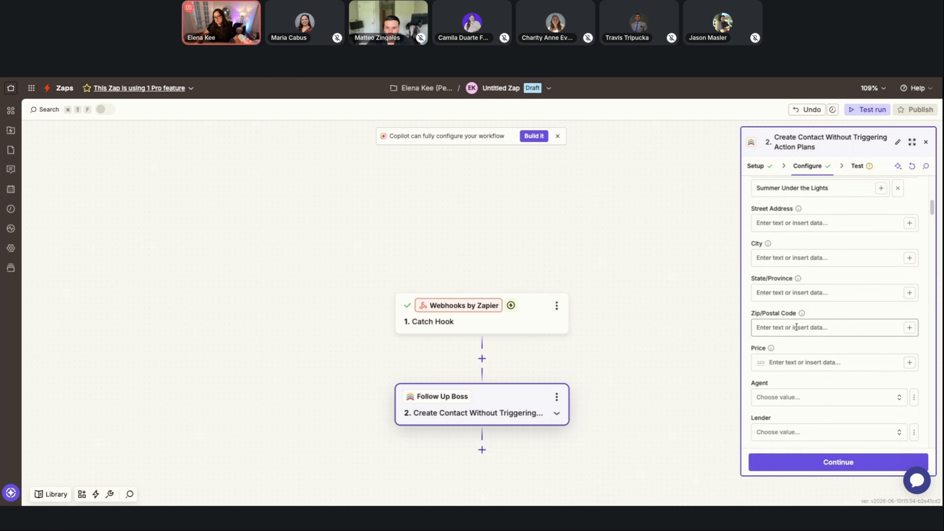
scroll(801, 297, down, 1)
scroll(799, 261, down, 3)
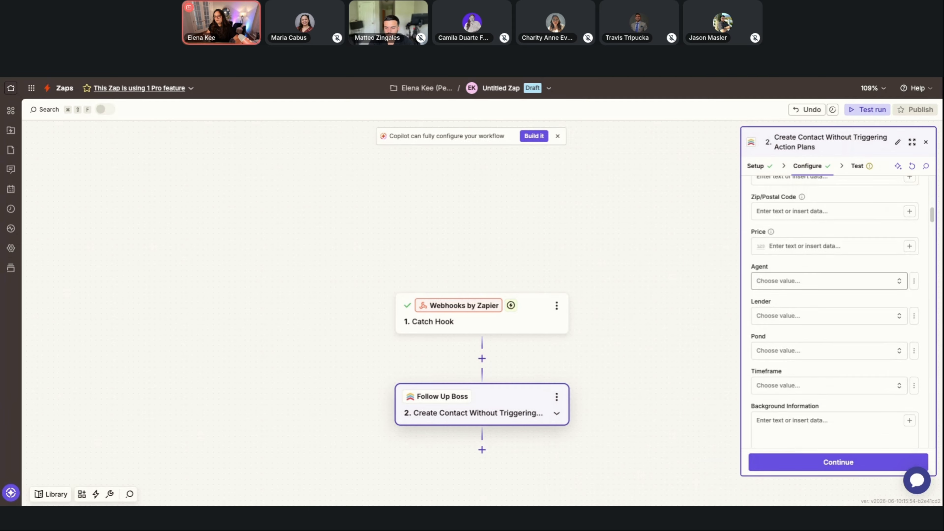
scroll(834, 312, down, 8)
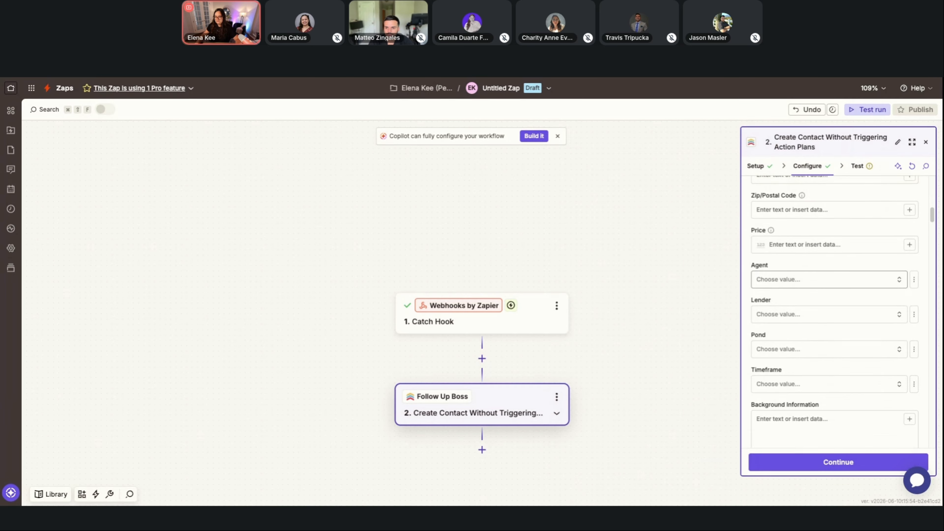
scroll(834, 313, down, 10)
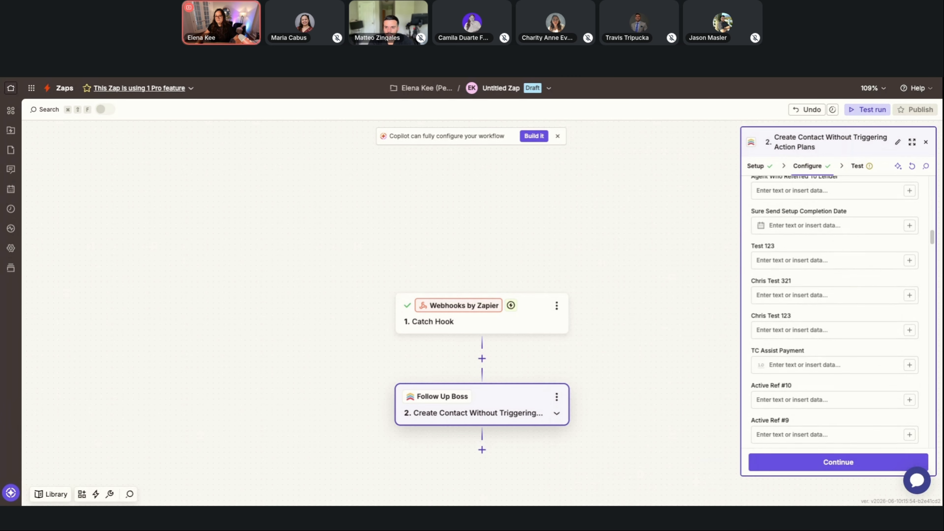
scroll(812, 340, down, 10)
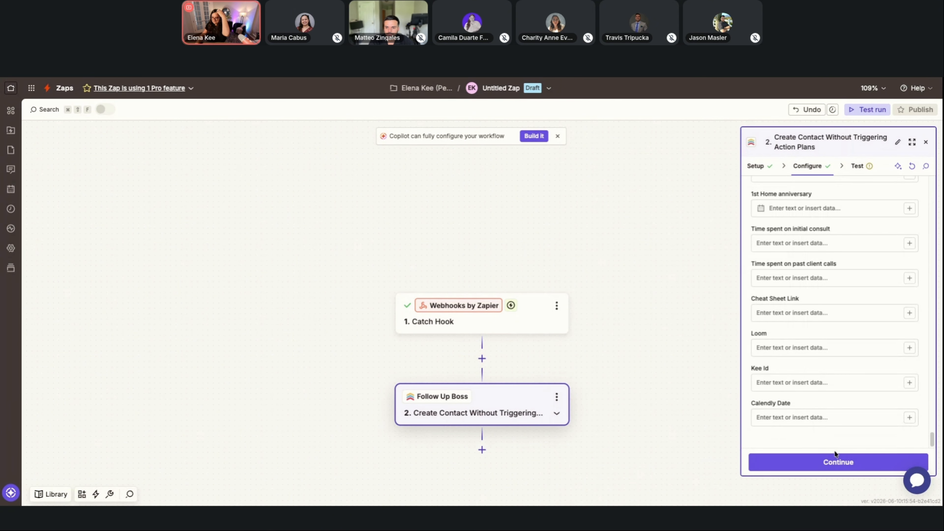
click(831, 464)
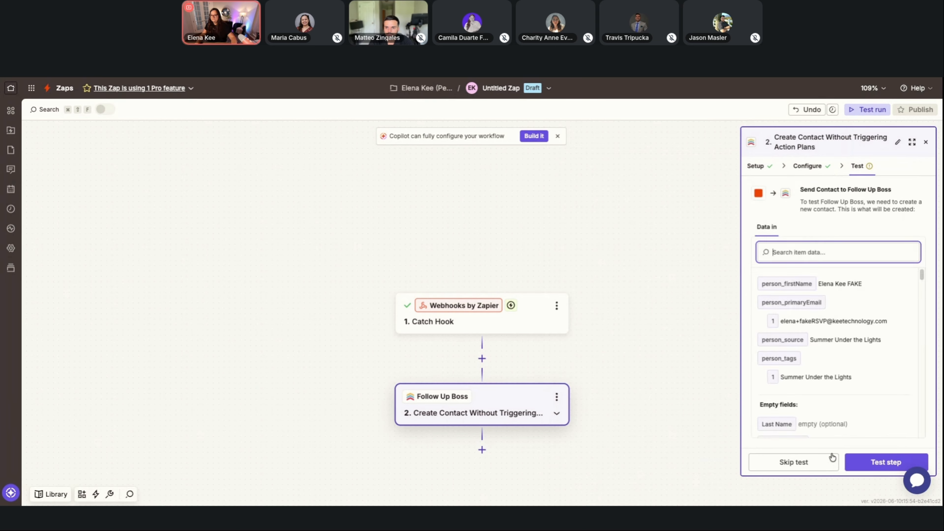
click(874, 463)
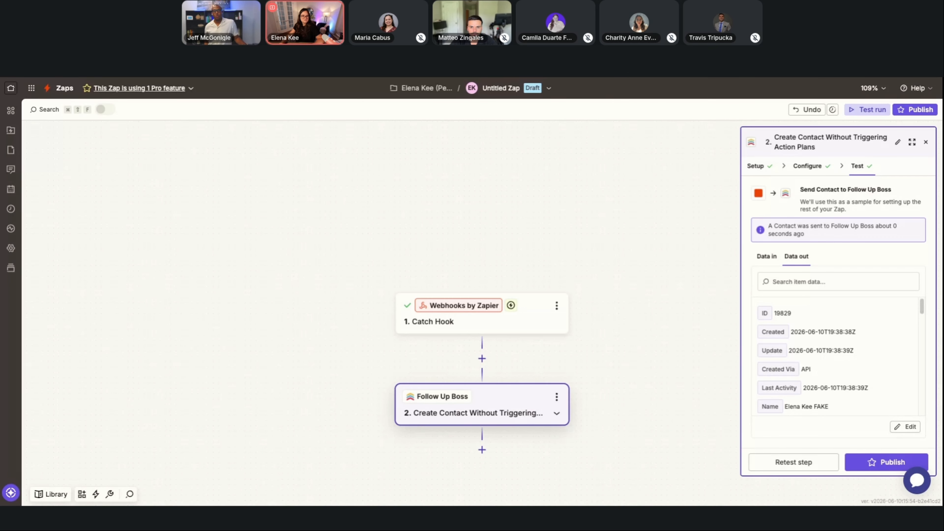
Switch to Follow Up Boss, search for the fake RSVP contact by name and open its record.
key(ctrl+Tab)
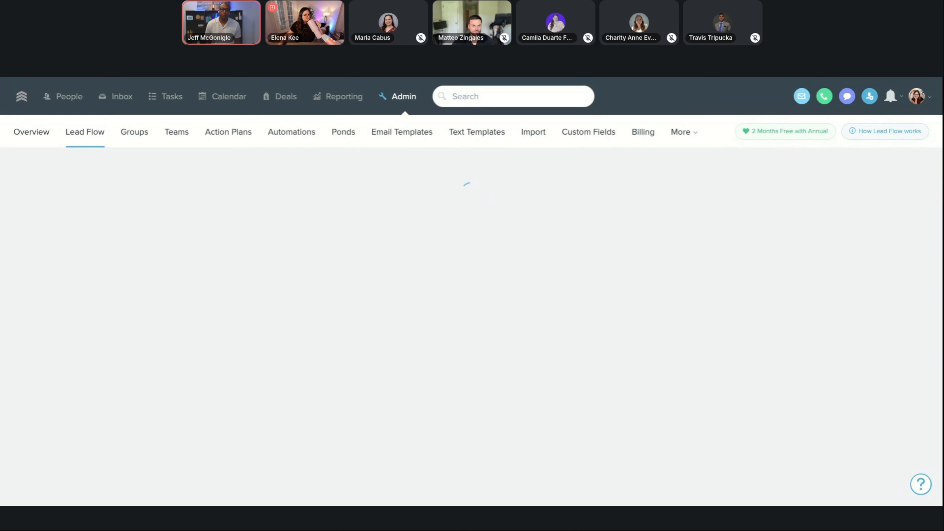
click(532, 92)
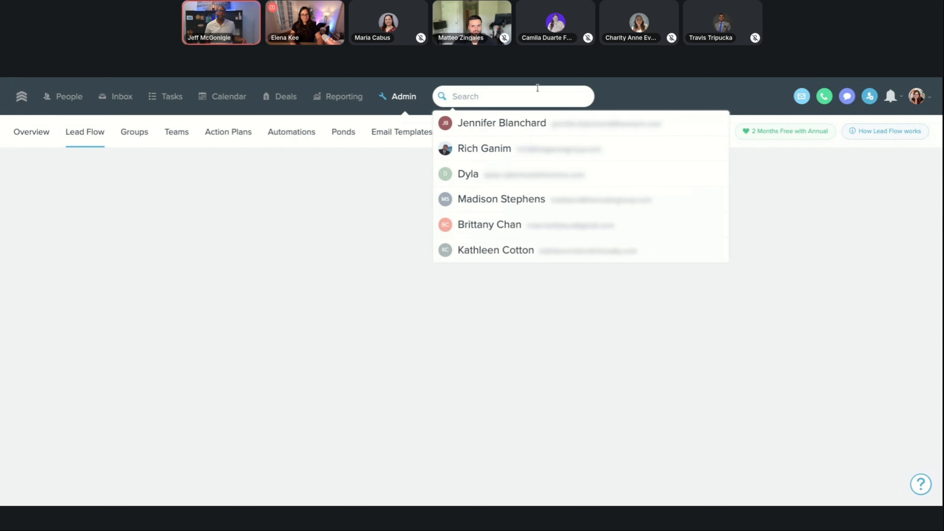
text(elena fake)
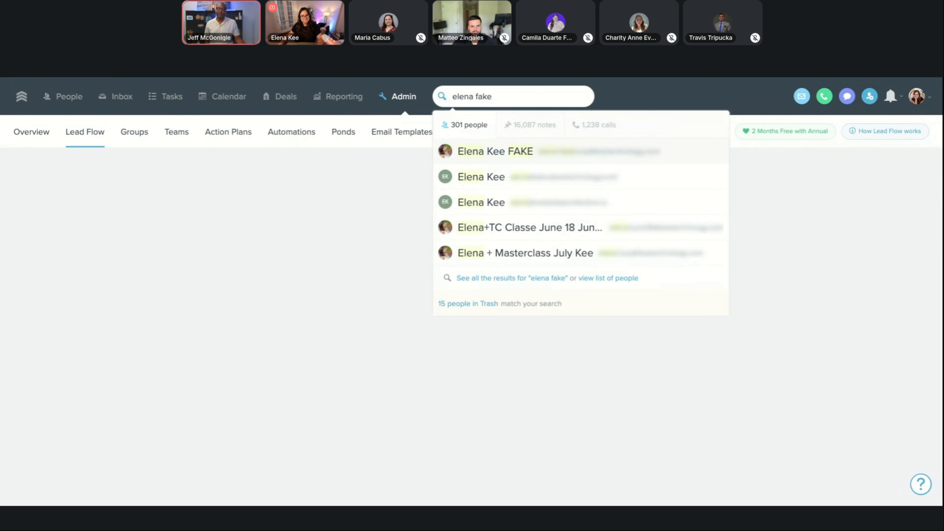
click(546, 161)
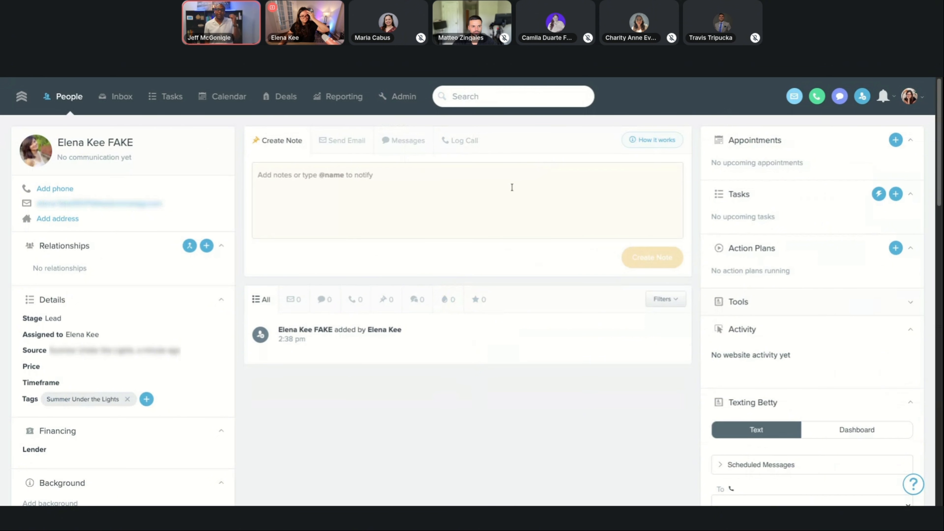
Search the Lead Flow settings page for the account owner's name, and return to the fake RSVP contact's record.
click(393, 104)
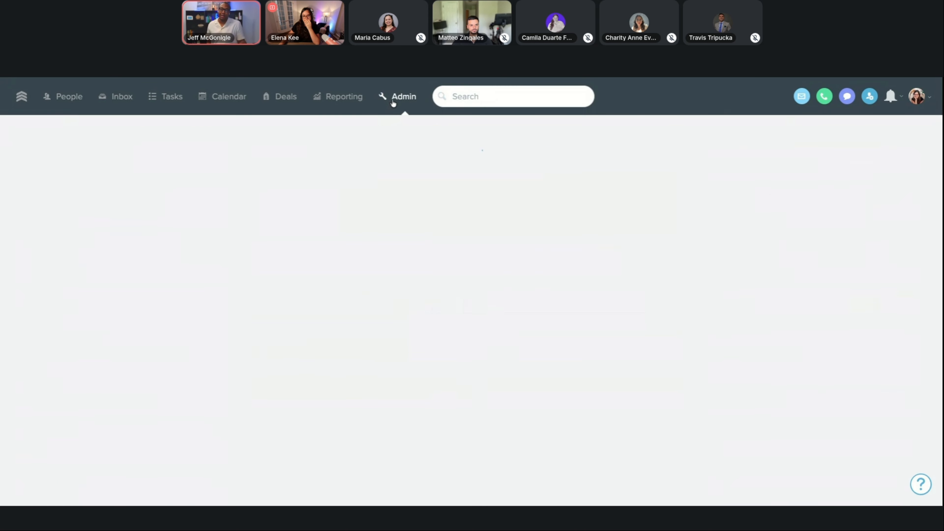
click(73, 143)
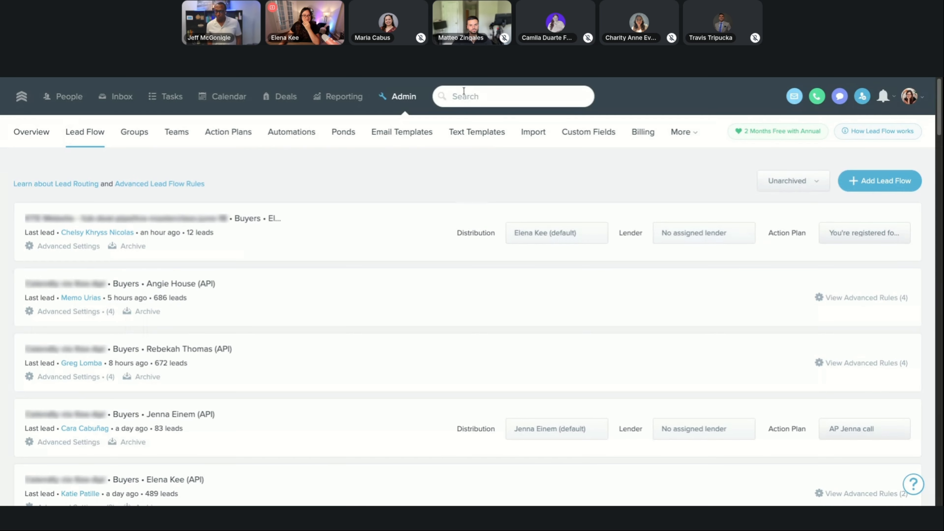
scroll(298, 244, down, 8)
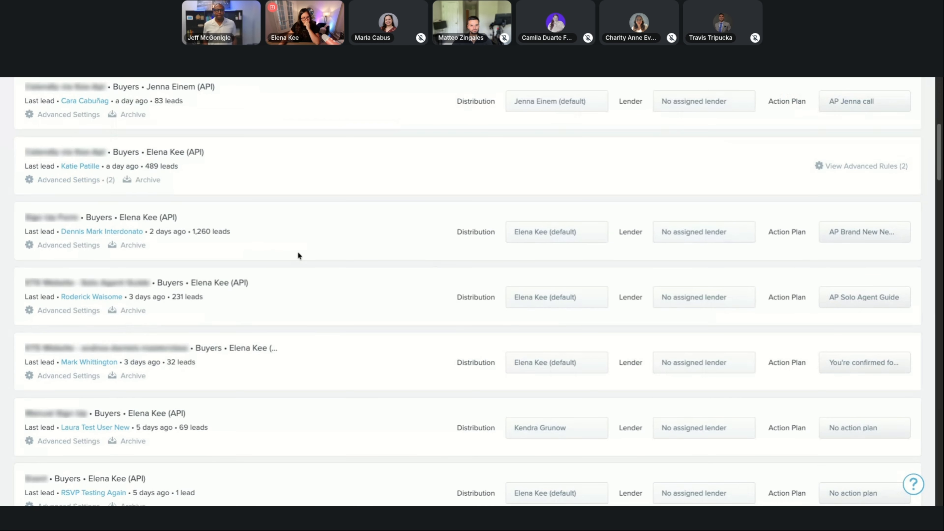
scroll(297, 252, up, 8)
key(ctrl+f)
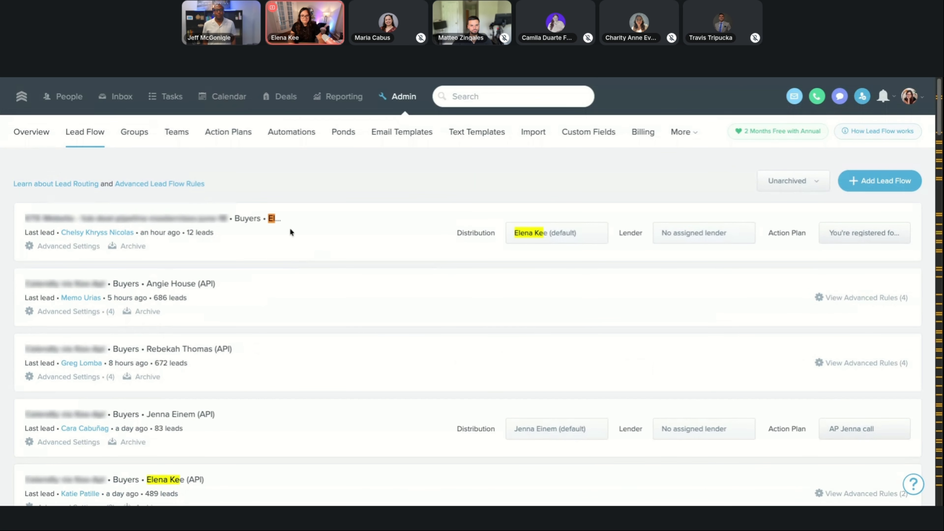
key(Escape)
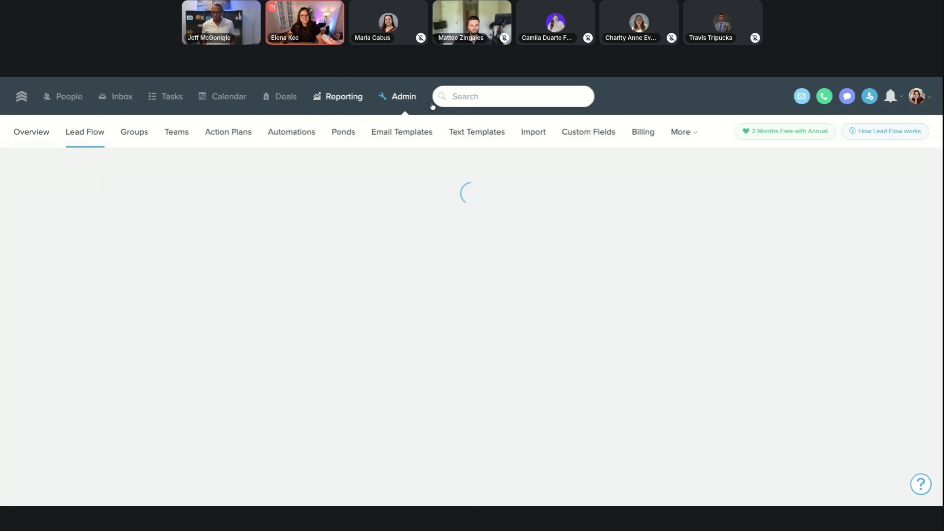
click(533, 92)
click(530, 119)
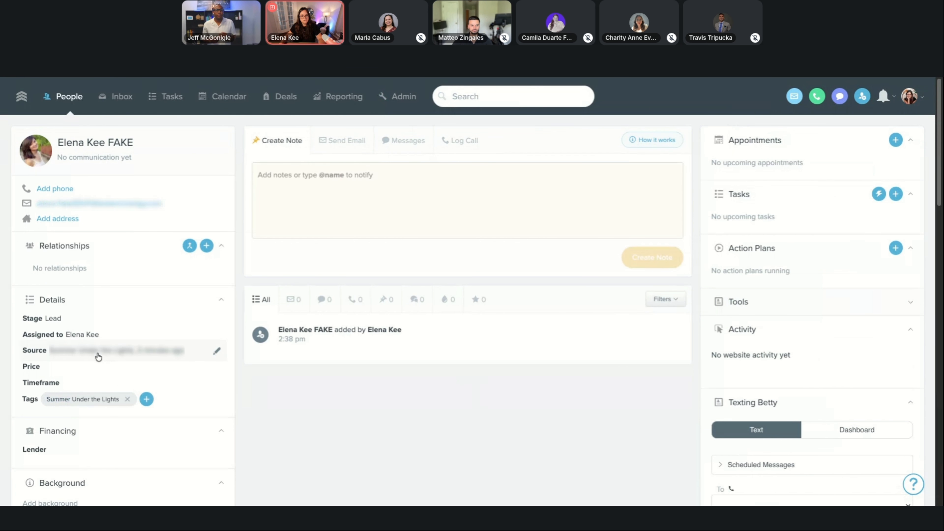
Turn off Blur Mode in the Power-Ups settings and reopen the fake RSVP contact's record.
click(913, 103)
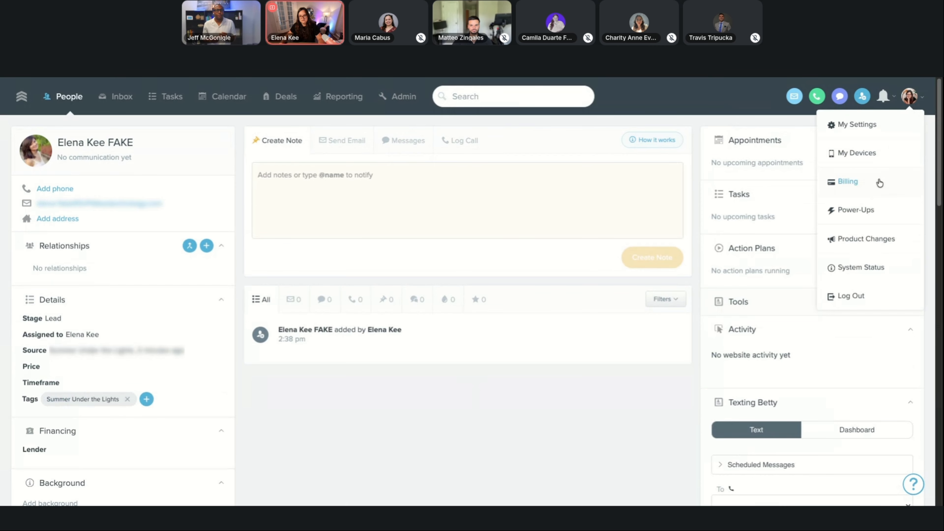
click(855, 213)
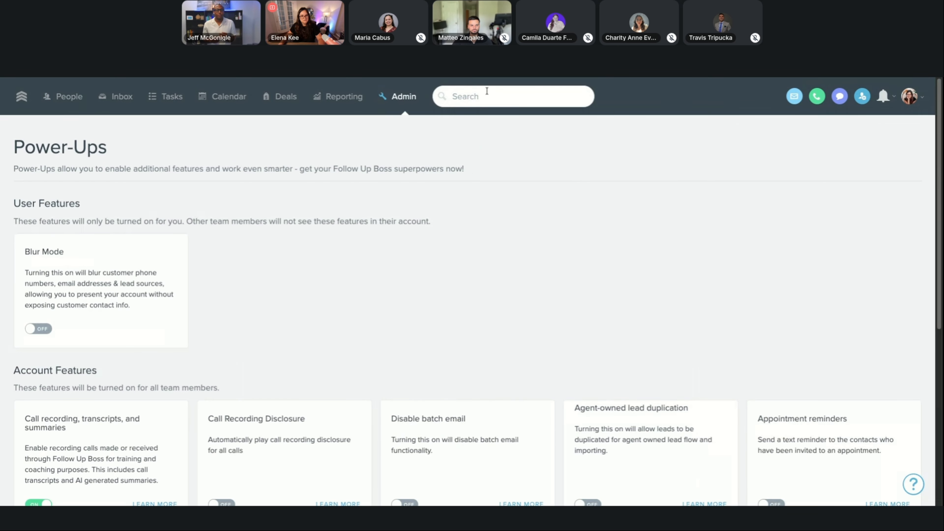
click(486, 93)
click(499, 124)
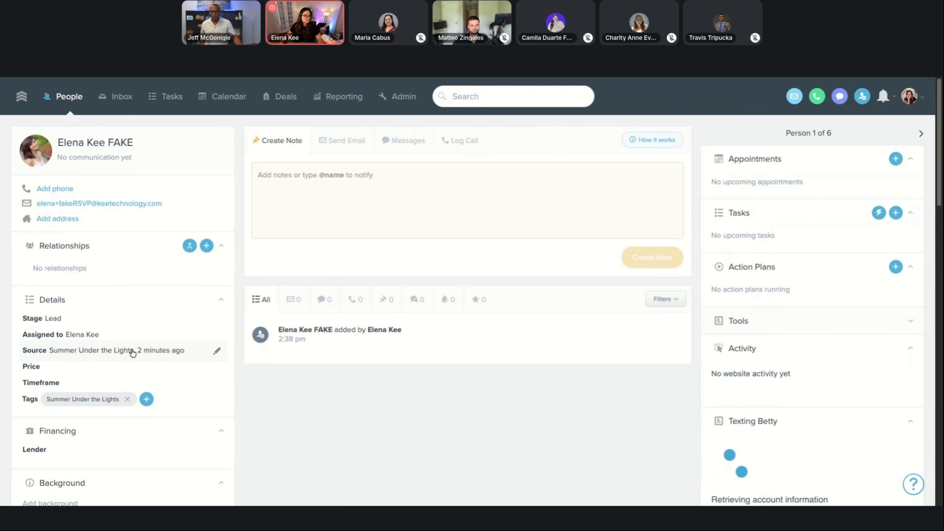
Inspect the fake RSVP contact's Summer Under the Lights tag and its entry in the activity timeline.
mouse_move(68, 401)
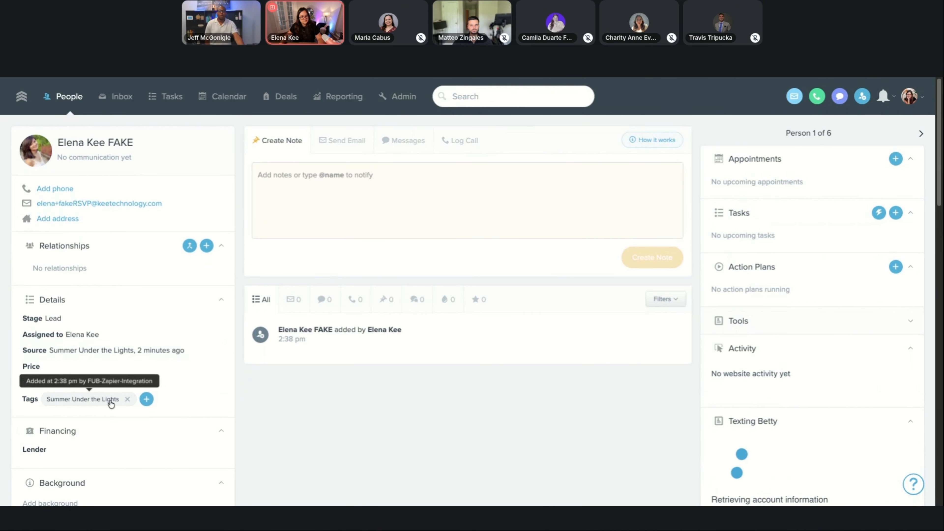
triple_click(324, 344)
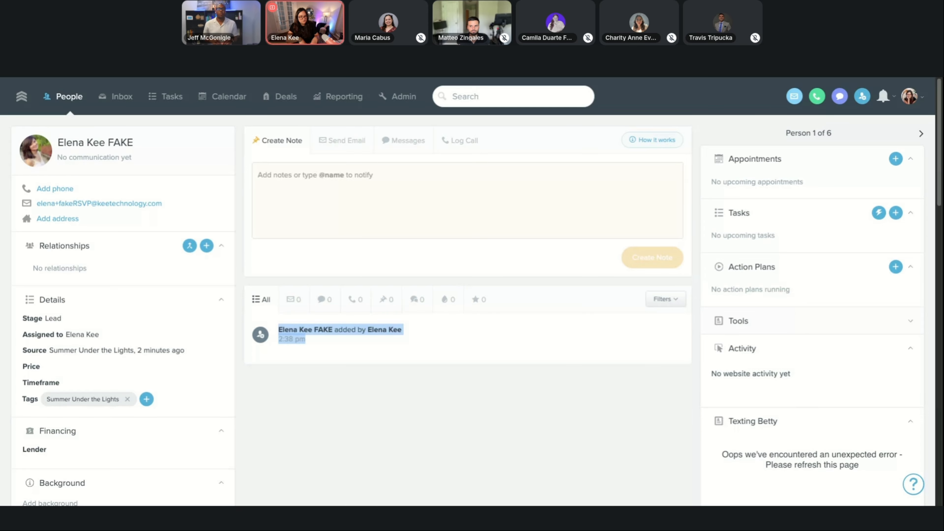
click(491, 212)
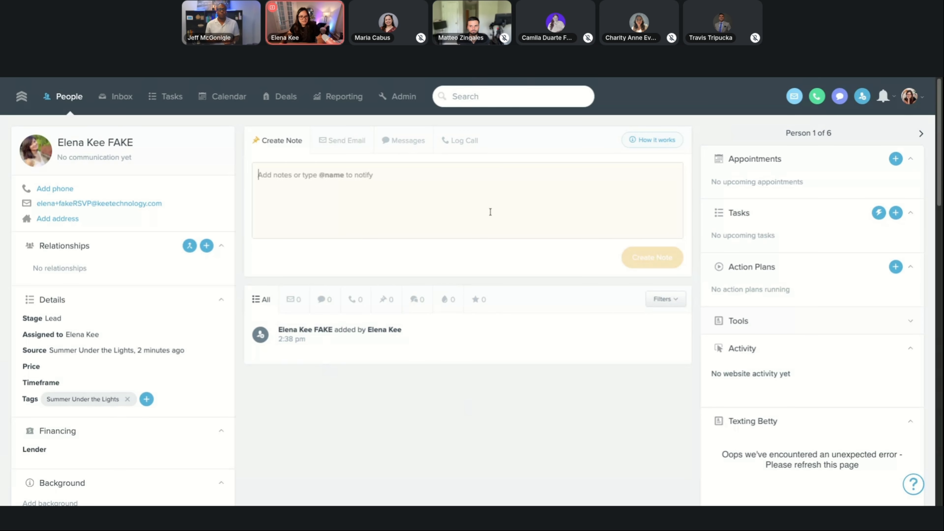
Switch to the Zap in Zapier and review the field mappings configured in the Follow Up Boss contact step, including its custom fields.
click(793, 81)
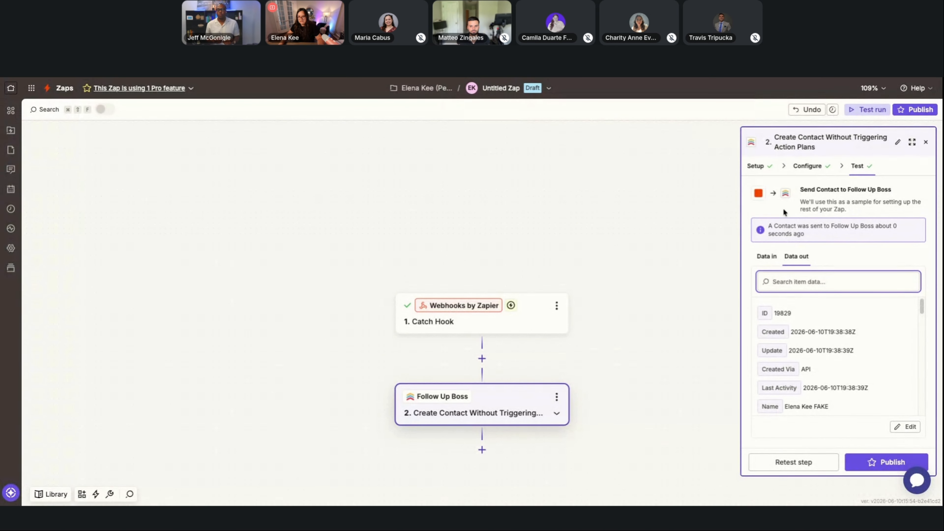
click(805, 164)
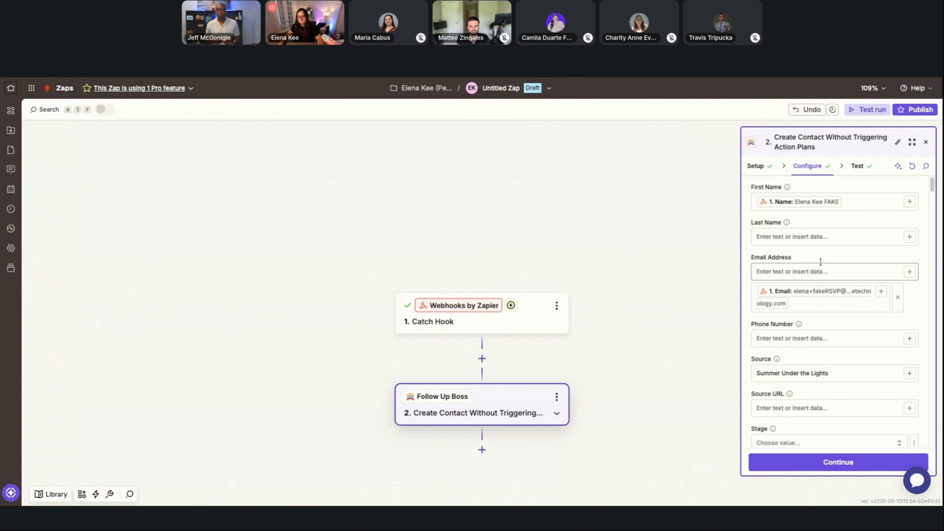
scroll(822, 265, down, 3)
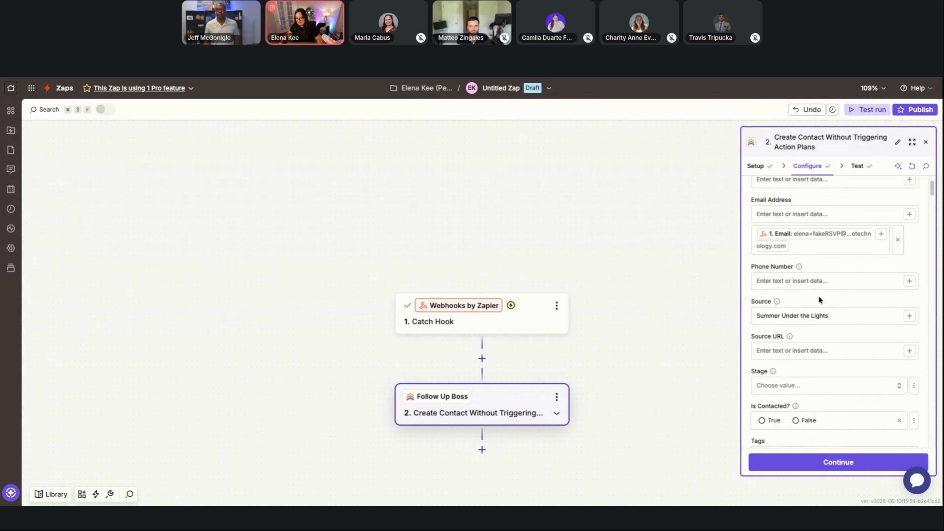
scroll(813, 270, down, 2)
scroll(808, 260, up, 4)
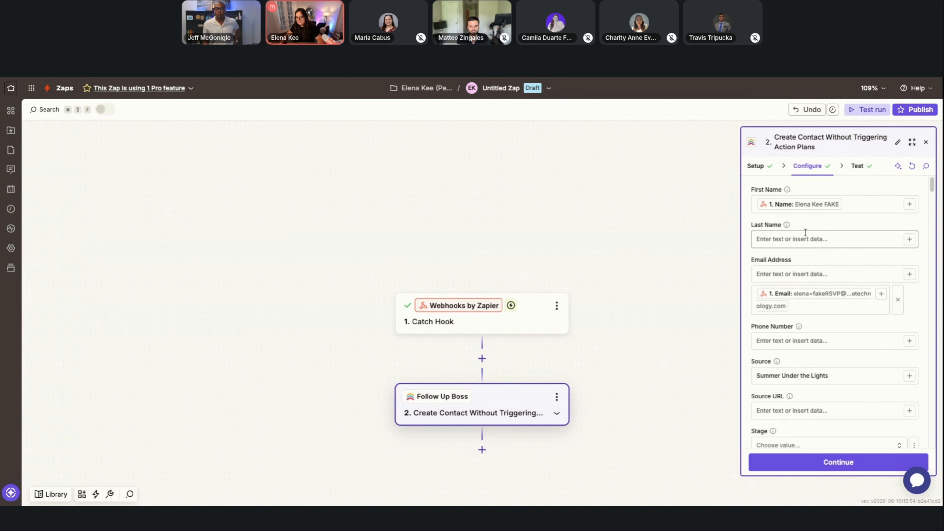
scroll(807, 328, down, 3)
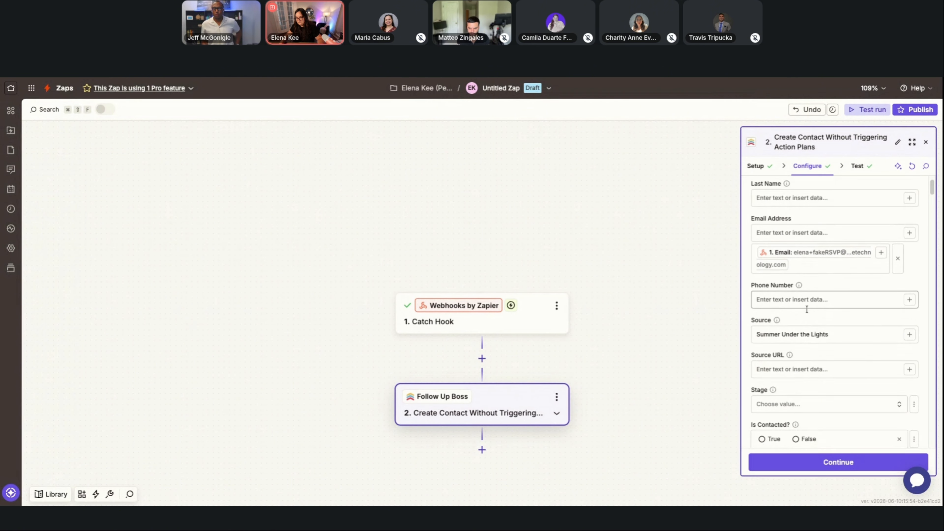
scroll(806, 312, down, 7)
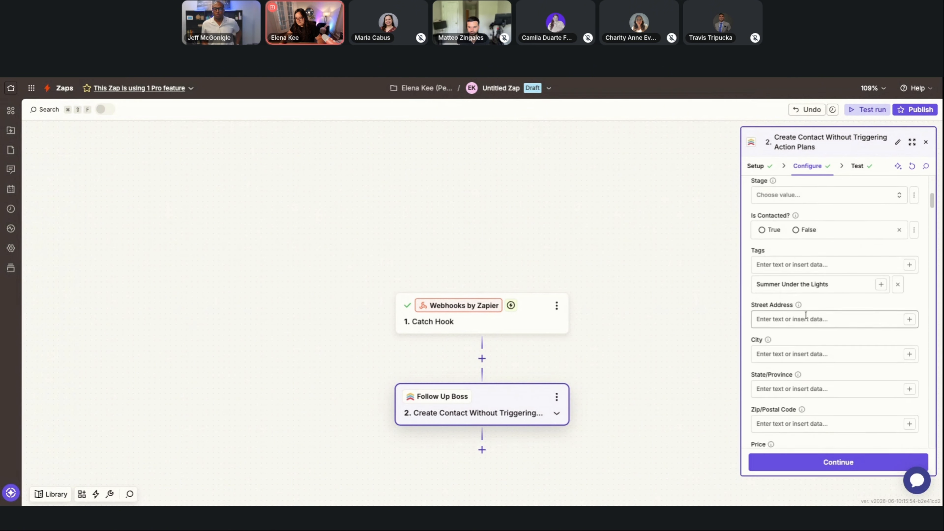
scroll(806, 315, down, 2)
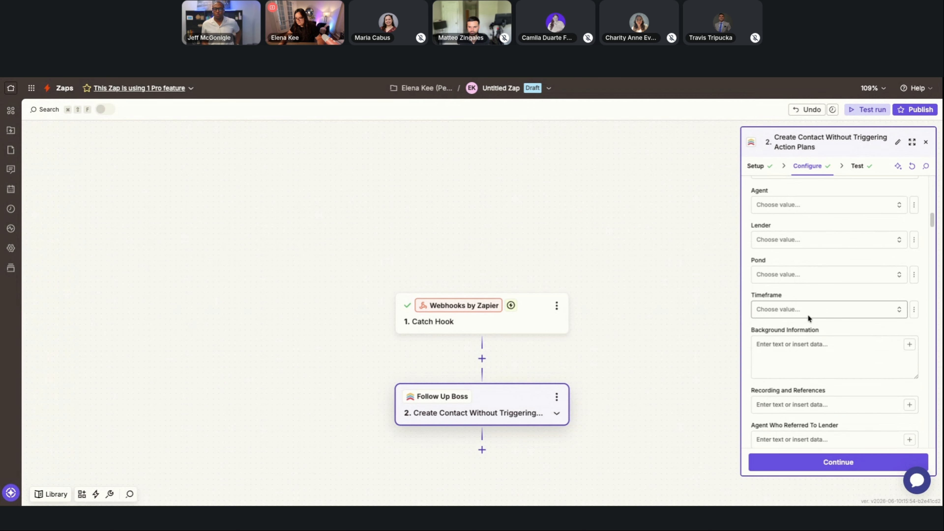
scroll(810, 313, down, 1)
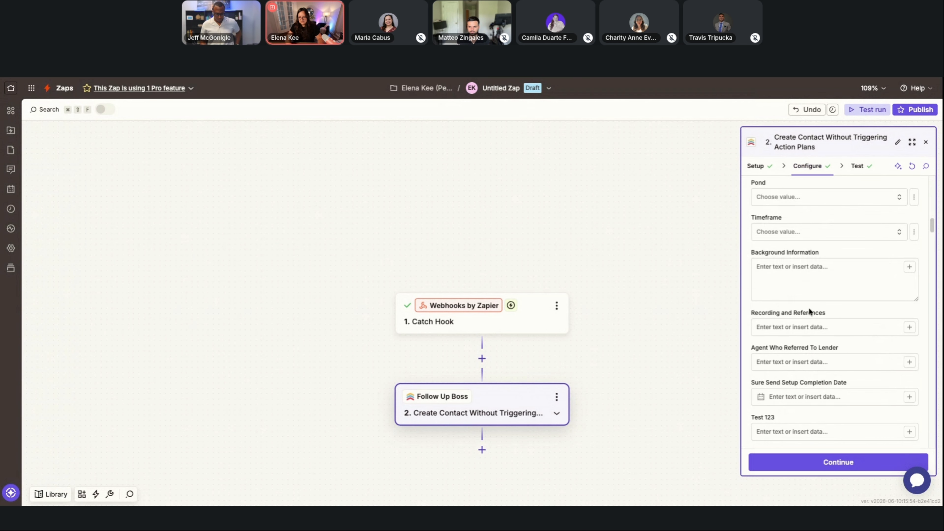
scroll(807, 322, up, 10)
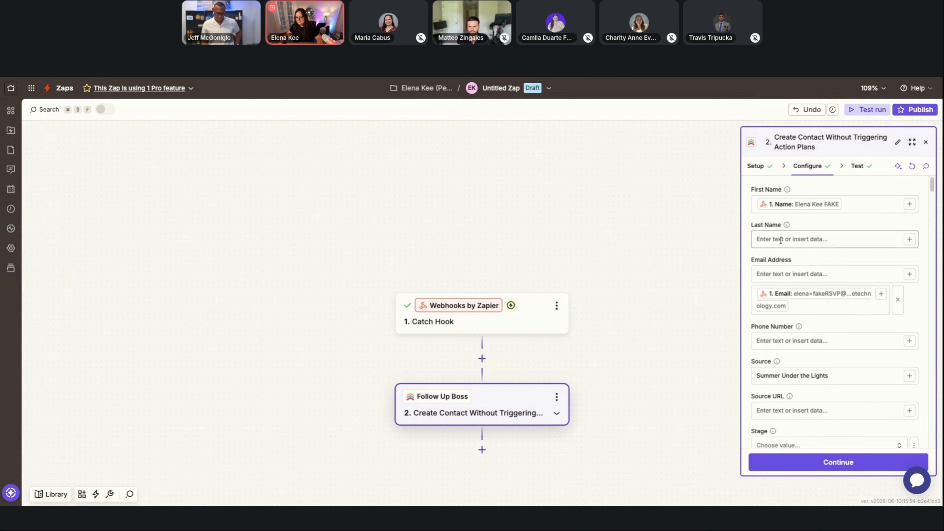
scroll(786, 345, down, 1)
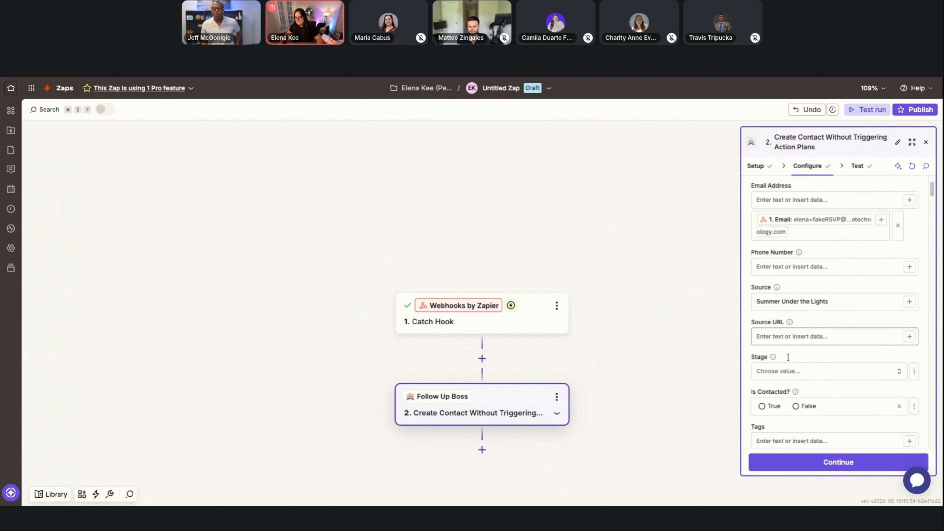
scroll(791, 363, down, 1)
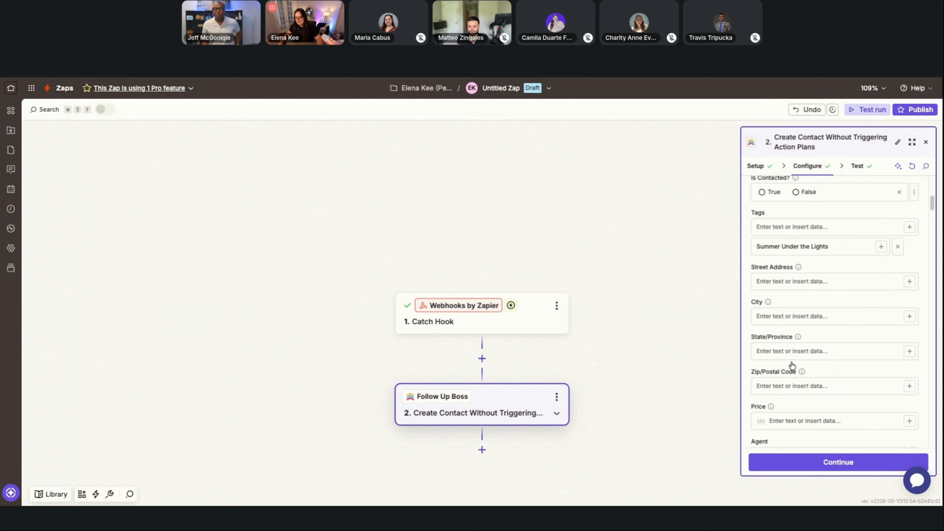
scroll(791, 366, down, 1)
scroll(791, 368, down, 9)
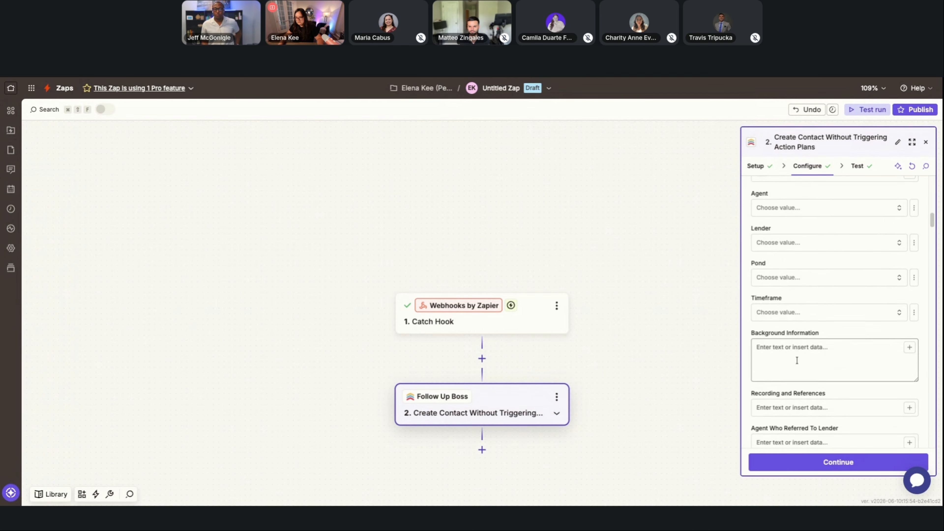
scroll(812, 320, down, 1)
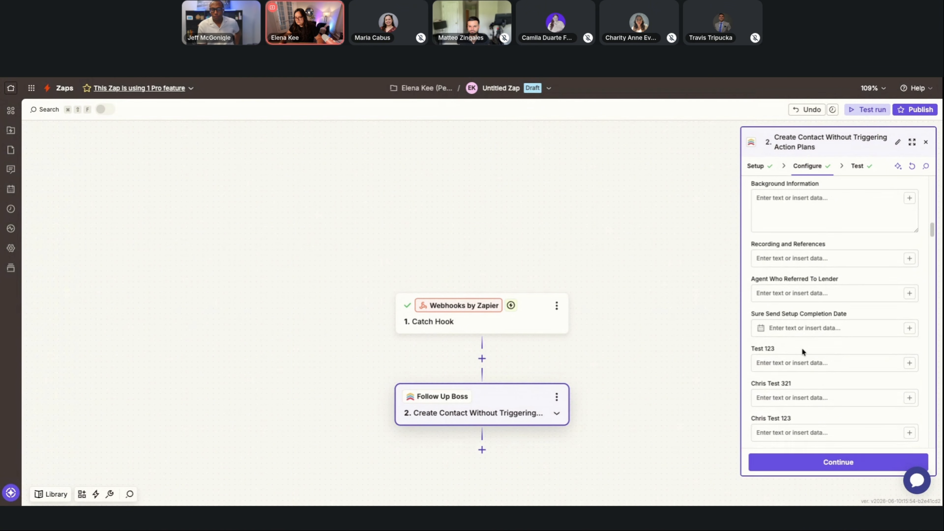
scroll(808, 336, down, 5)
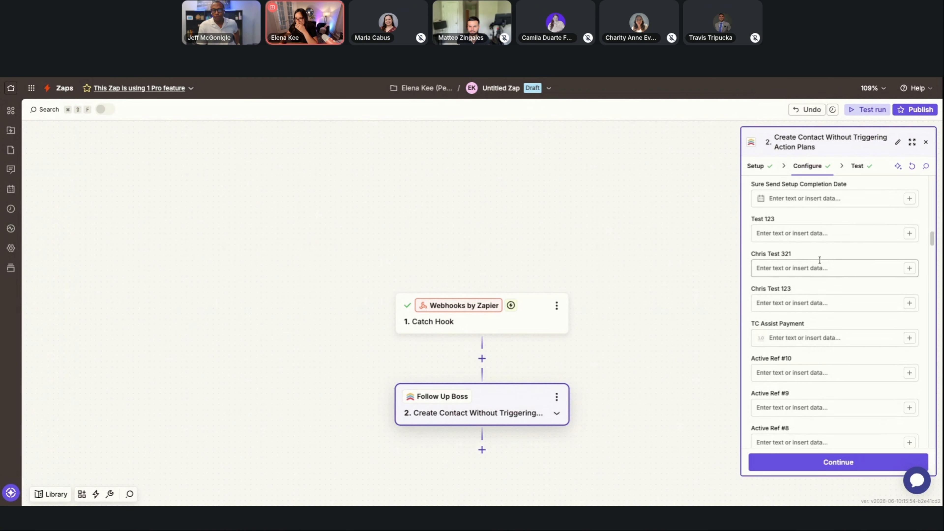
scroll(819, 264, up, 15)
scroll(821, 234, up, 5)
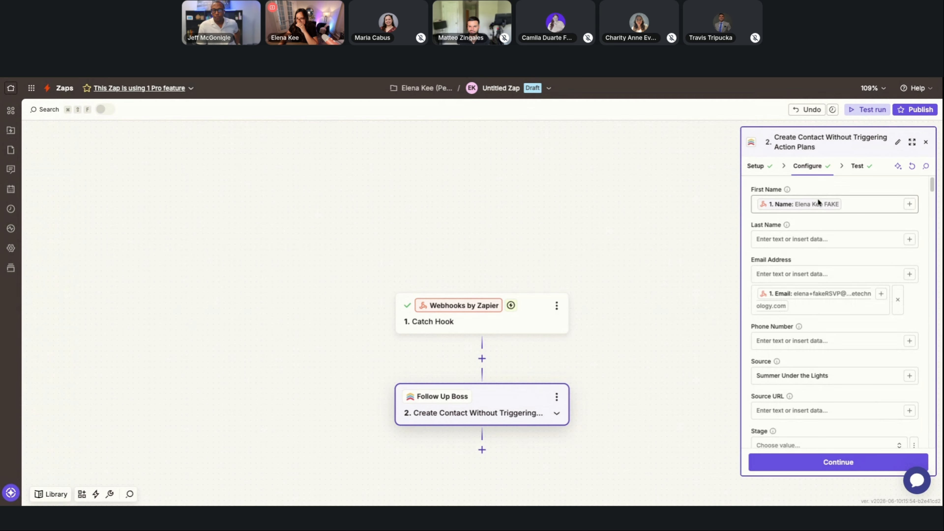
Fill the contact step's Background Information with "Adults:" plus the webhook's Adults value and "Kids:" plus the webhook's Kids value.
scroll(815, 316, down, 4)
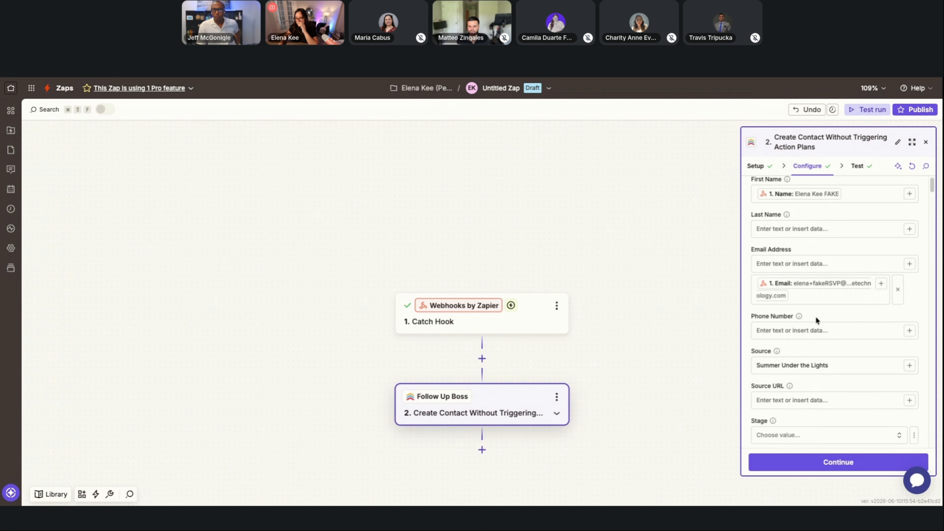
scroll(816, 316, down, 8)
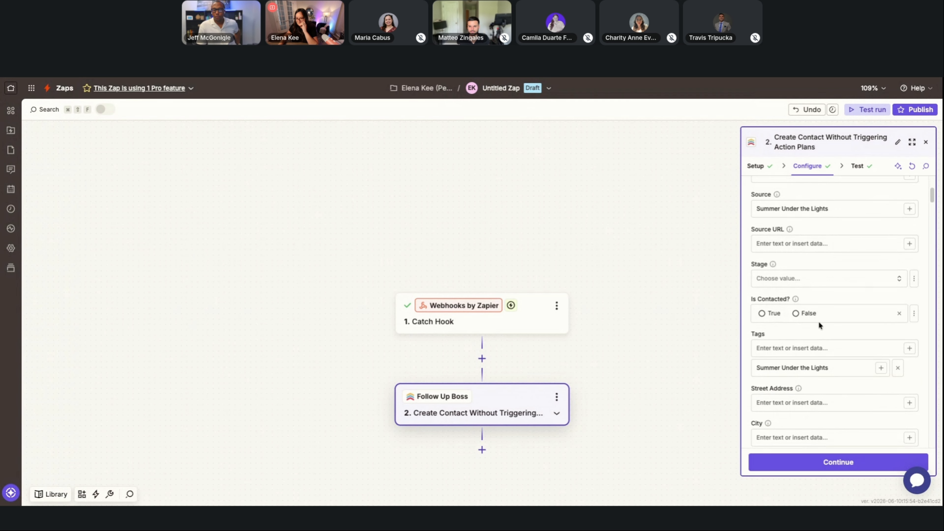
scroll(823, 322, down, 10)
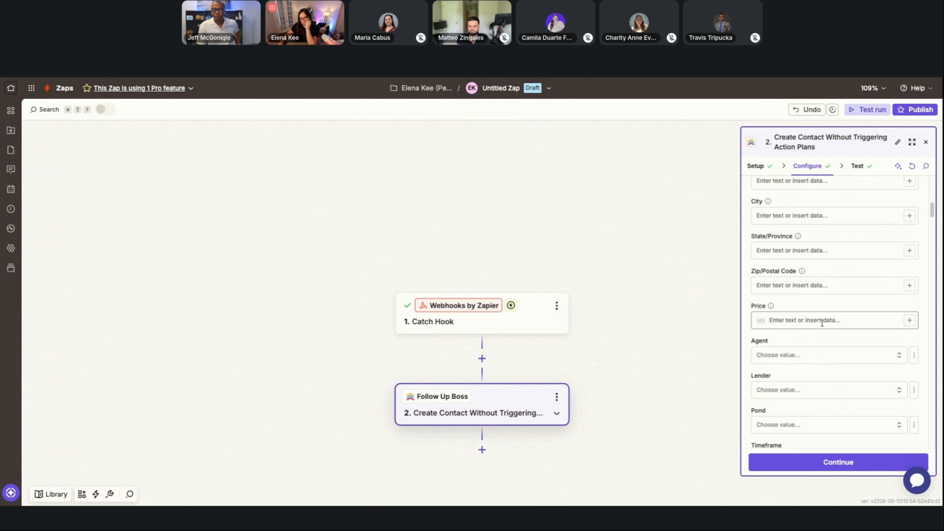
click(816, 337)
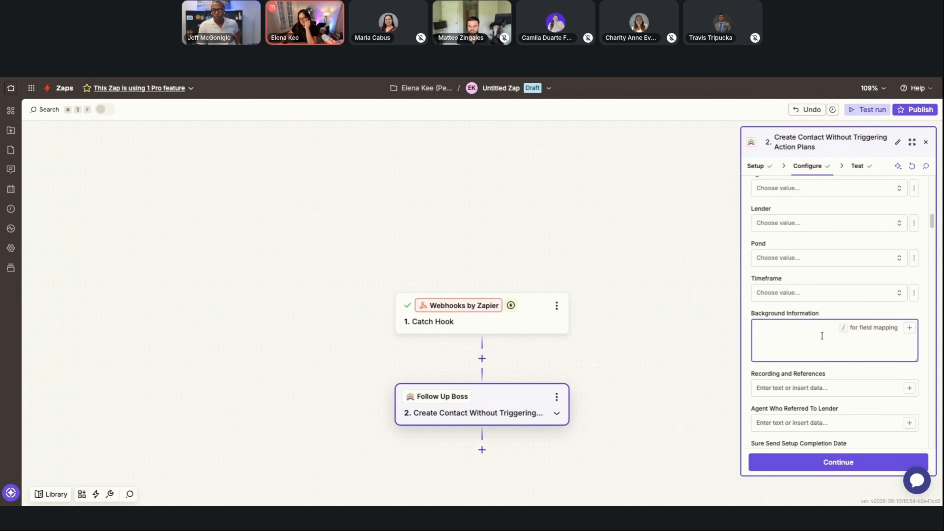
click(909, 328)
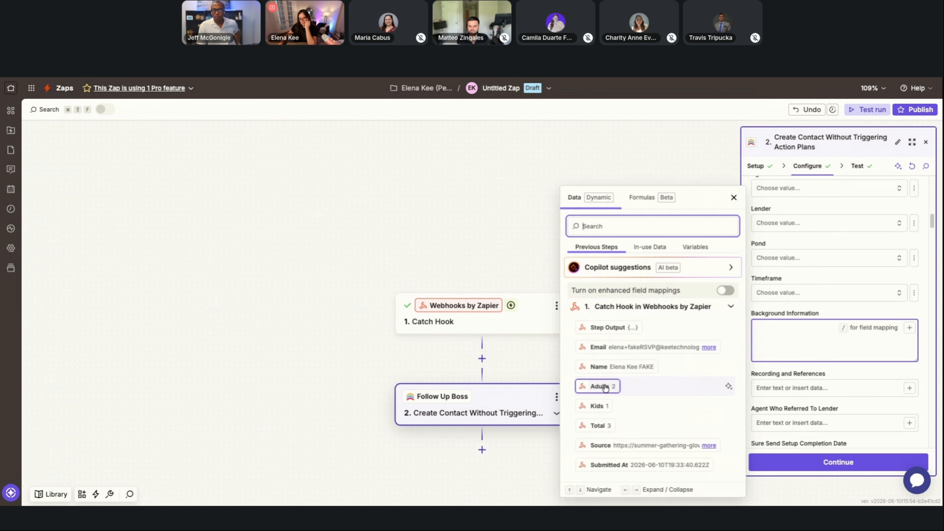
click(810, 331)
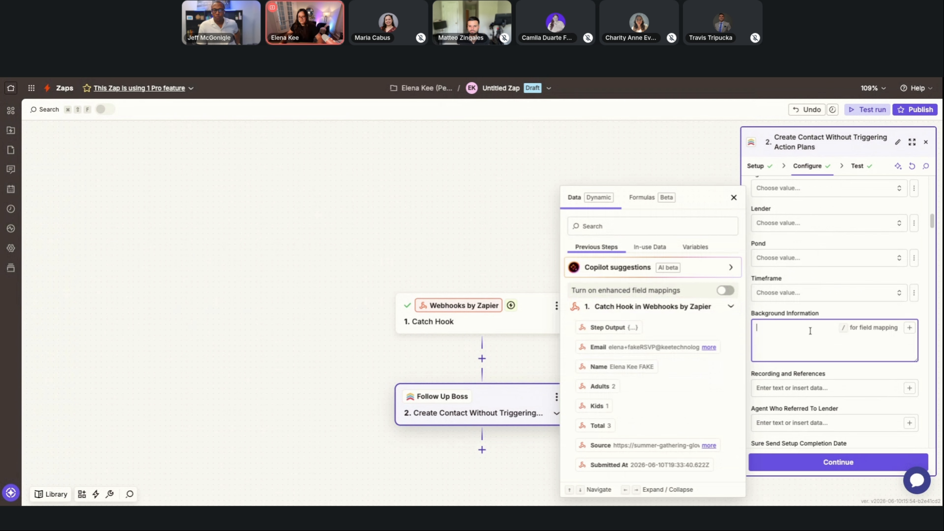
text(Ad)
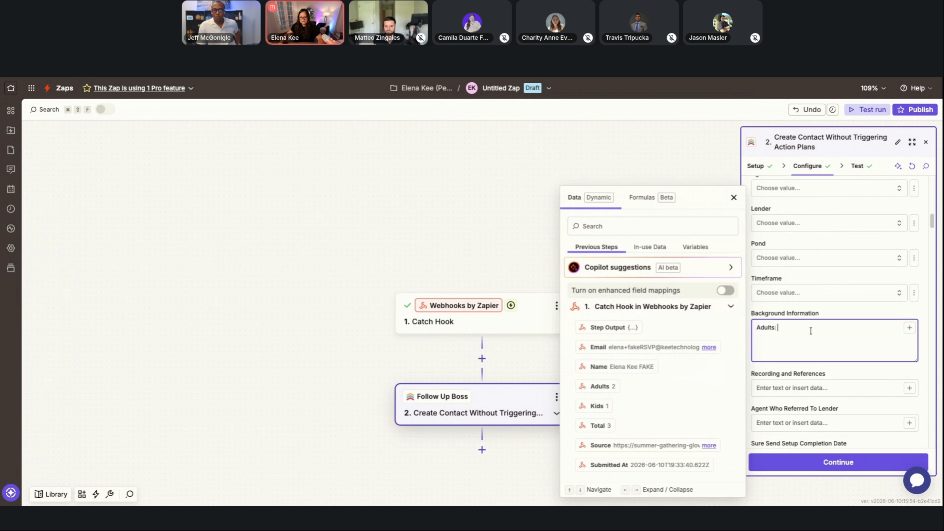
text(ults:)
click(625, 387)
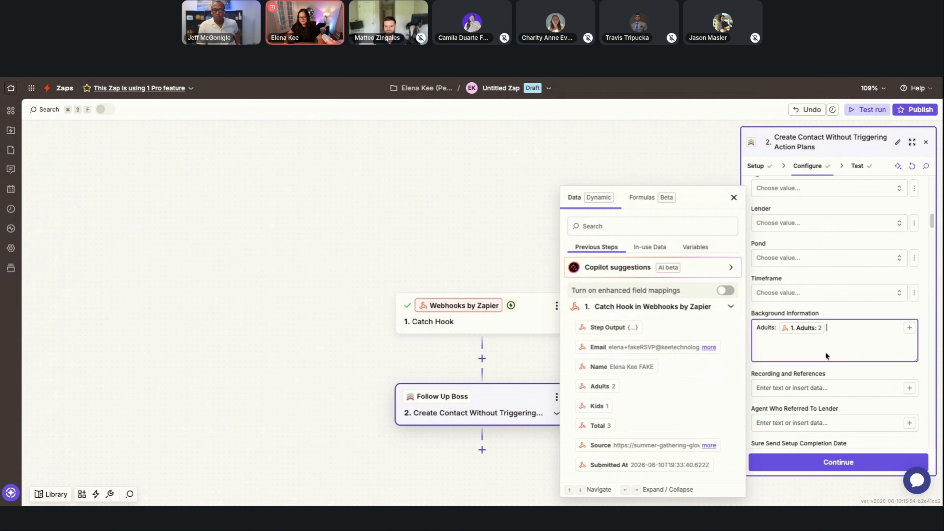
text(Kids:)
click(606, 405)
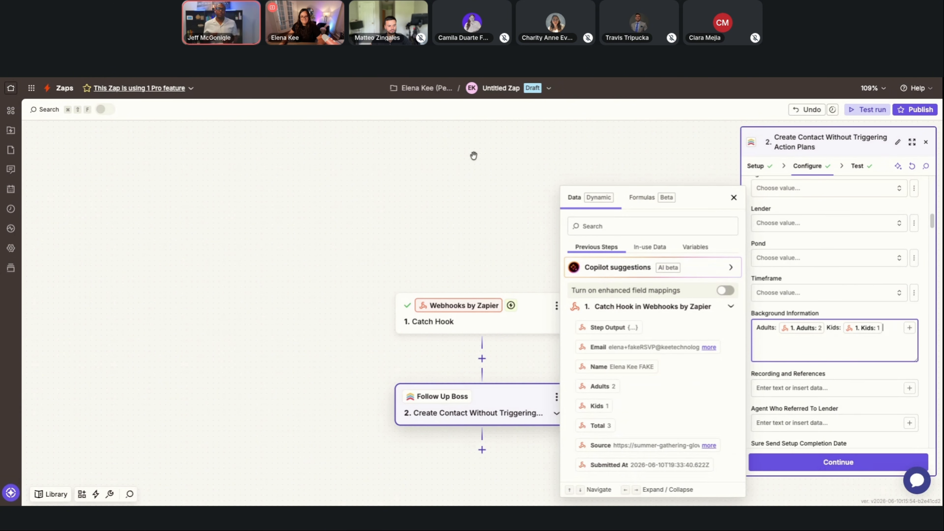
Continue to the test stage and retest the step, sending the contact to Follow Up Boss again.
click(843, 464)
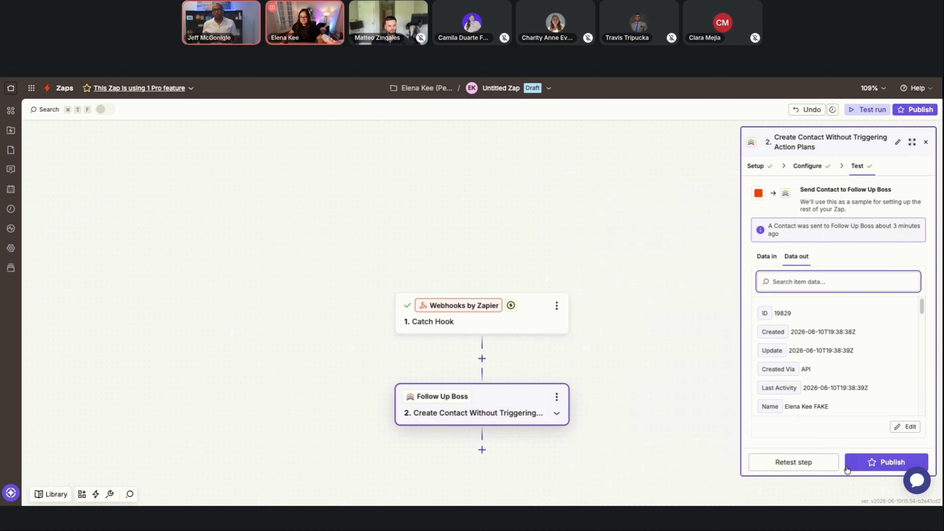
click(813, 464)
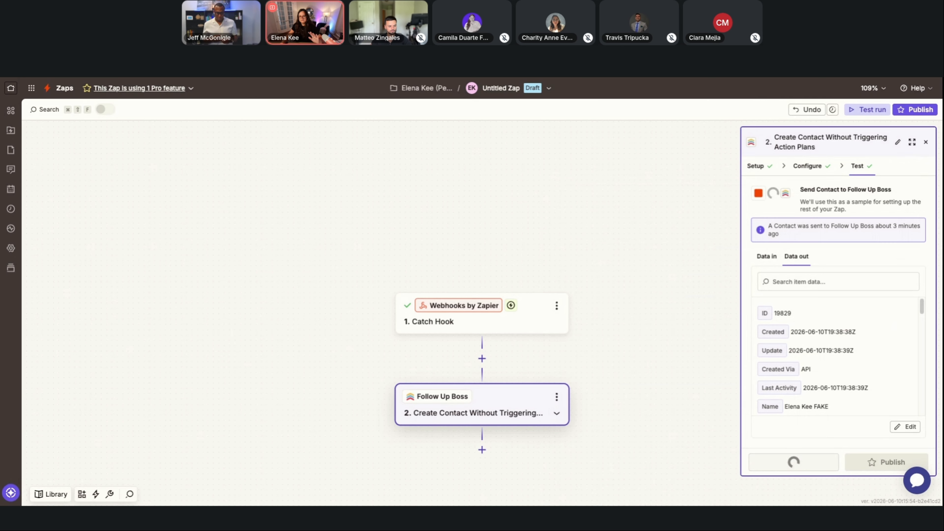
Switch to Follow Up Boss, reload the fake RSVP contact's record and check its Background section and activity timeline for the guest counts.
click(247, 79)
scroll(150, 309, down, 3)
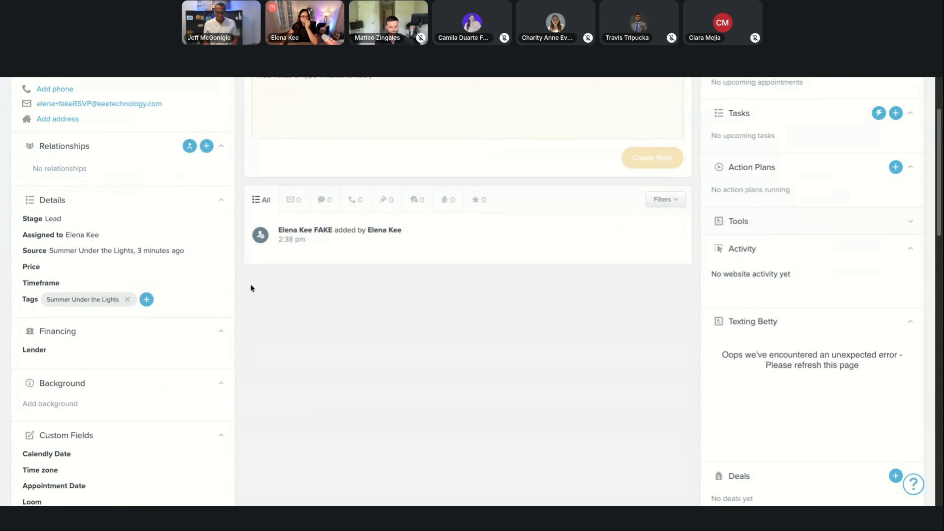
scroll(290, 310, down, 1)
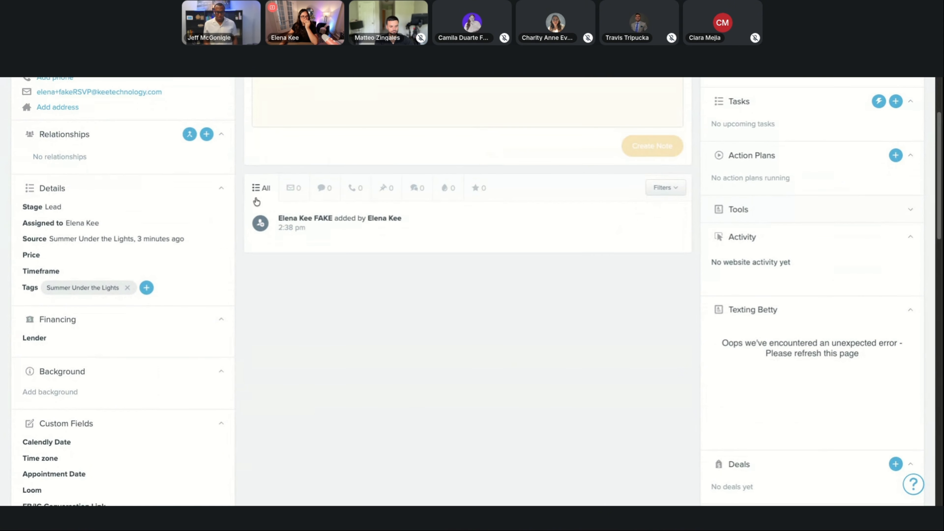
scroll(173, 293, down, 1)
click(21, 78)
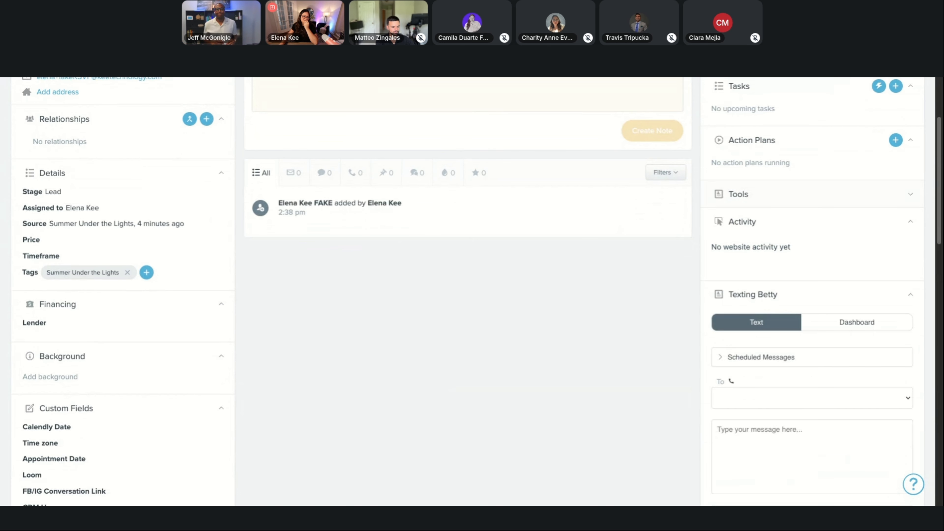
scroll(355, 333, up, 3)
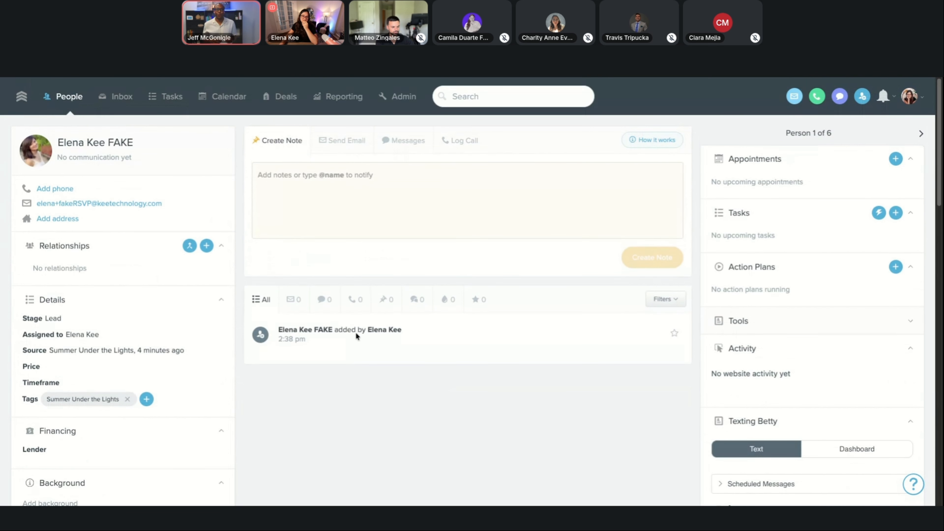
scroll(356, 333, down, 5)
key(super+r)
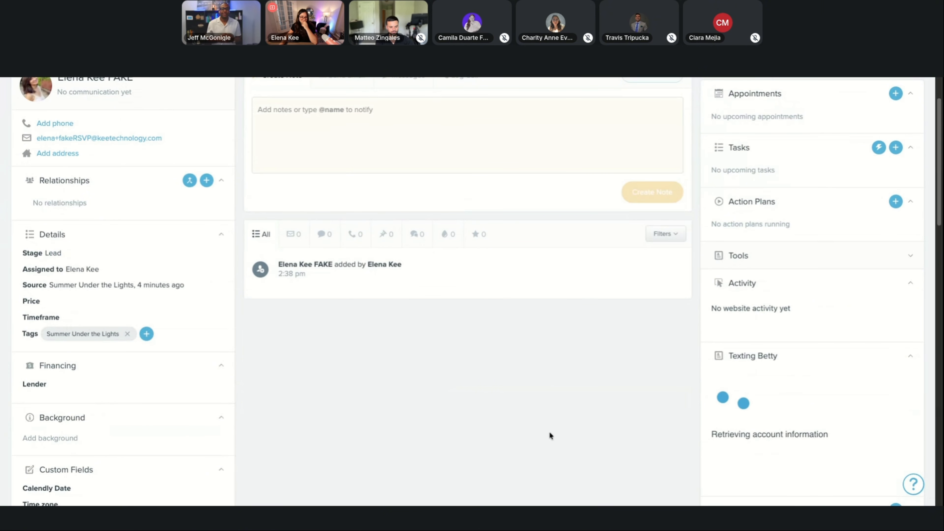
key(super+r)
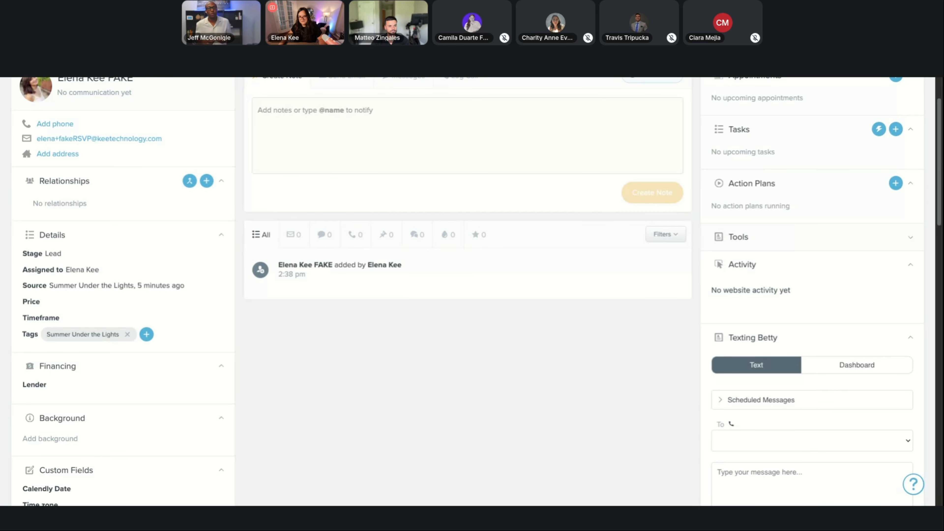
Switch to the Zap in Zapier and review the Follow Up Boss step's setup, field mappings and Message content with the adult and kid counts.
key(ctrl+Tab)
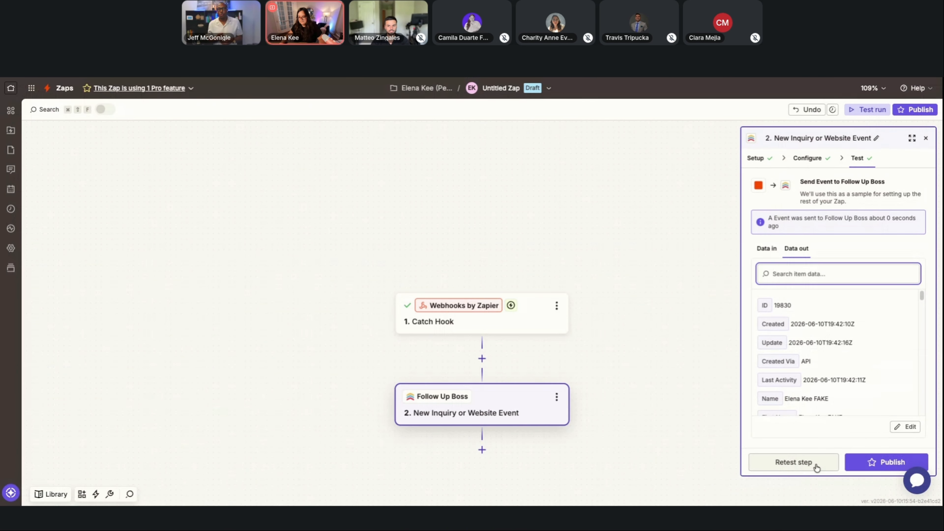
click(456, 396)
click(755, 157)
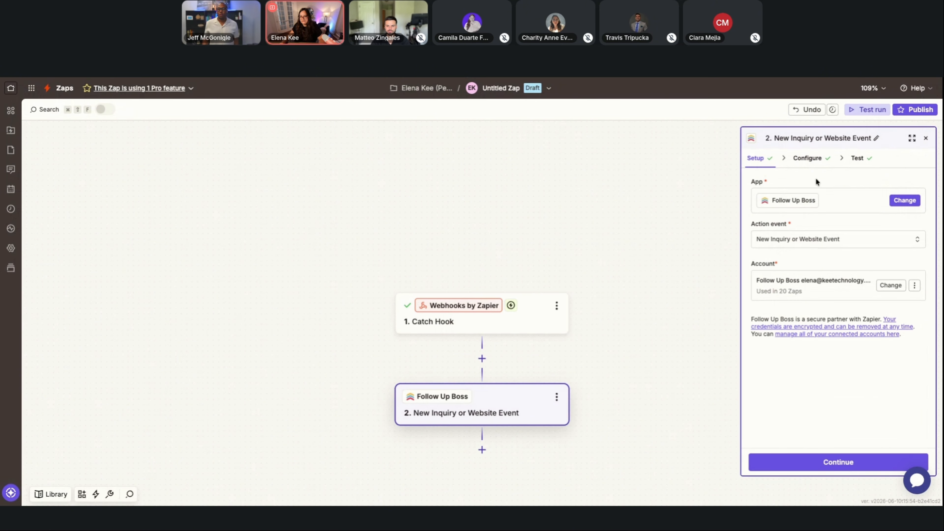
click(807, 158)
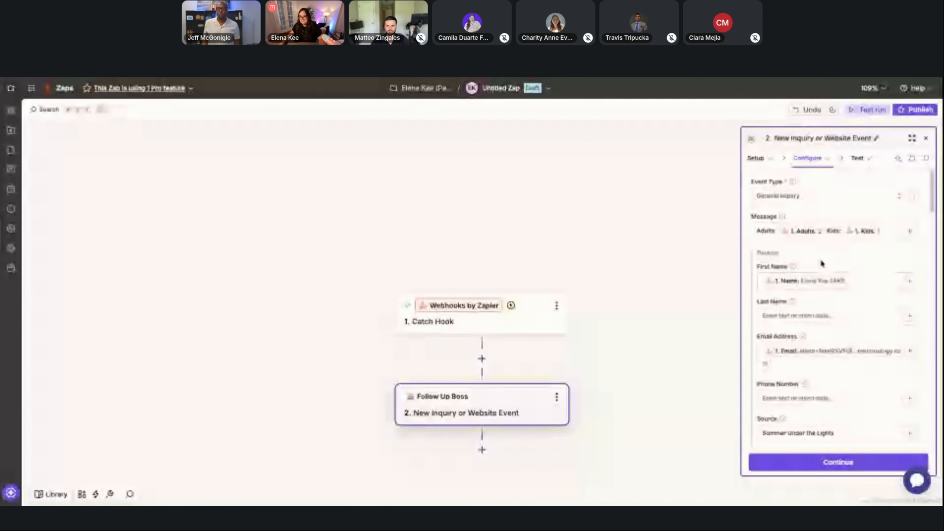
click(764, 232)
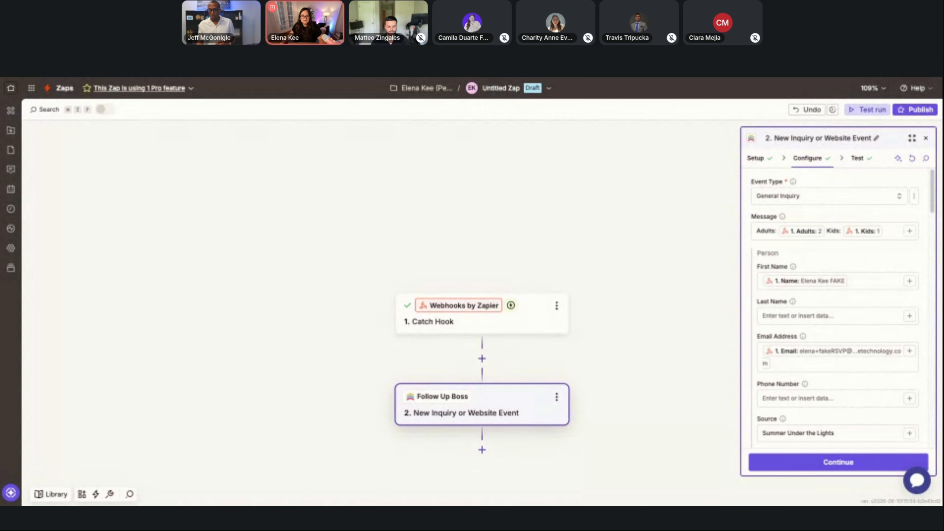
Switch to Follow Up Boss, reload the fake RSVP contact's record again and recheck its timeline and Background section.
key(ctrl+Tab)
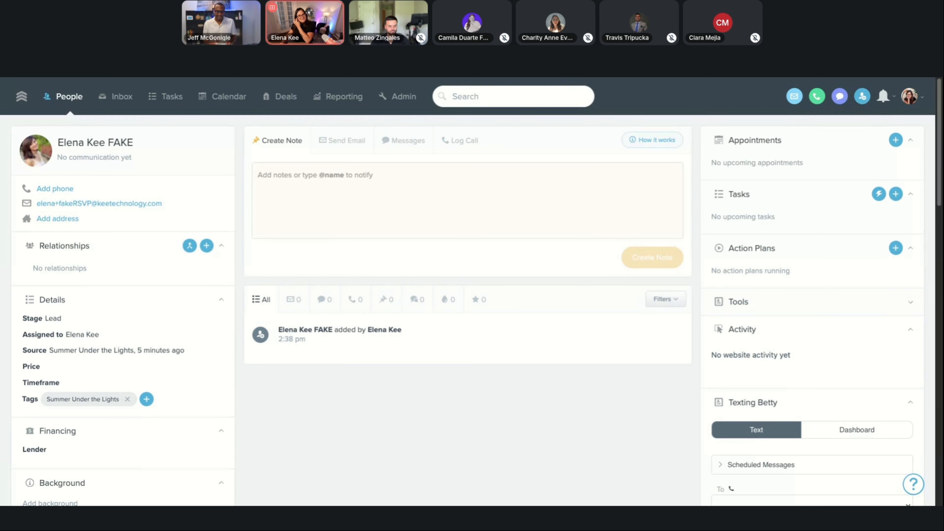
key(super+r)
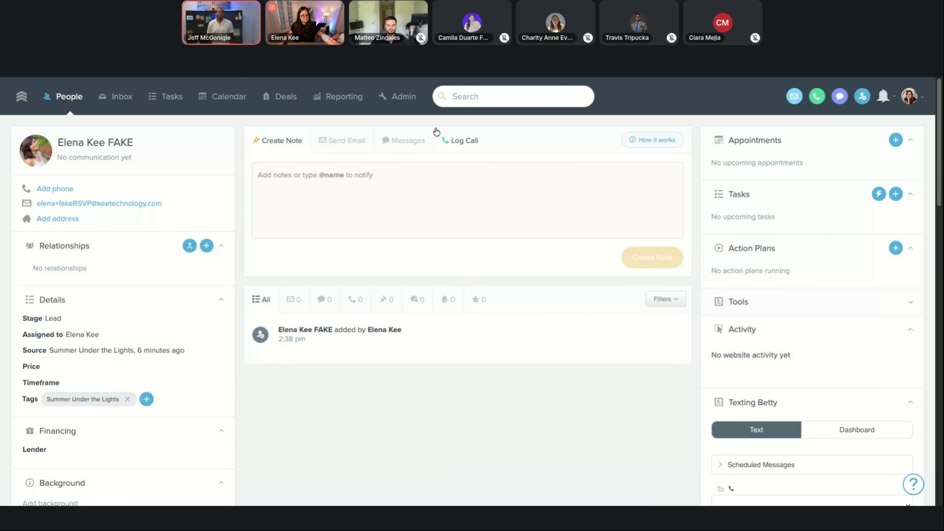
key(super+r)
scroll(490, 287, down, 1)
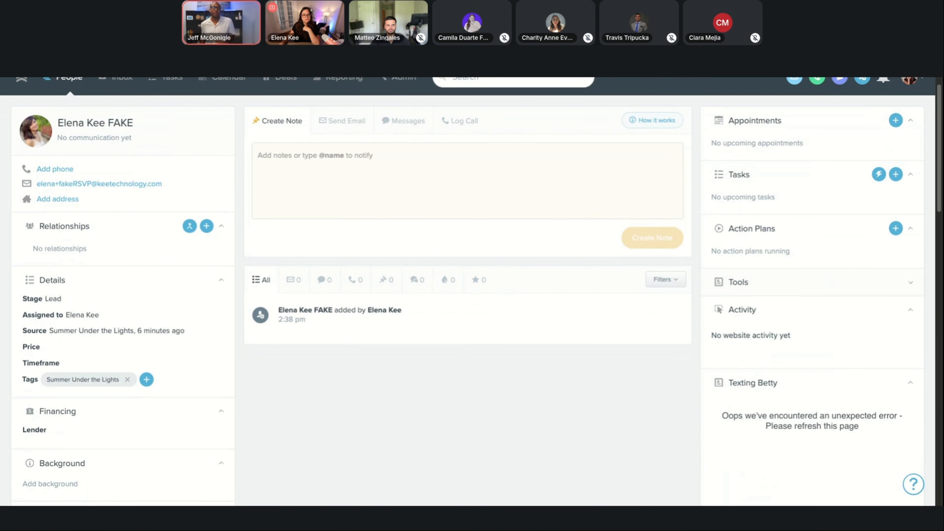
Switch to the Notion event outline, read "STEP THREE: Setup Confirmation of RSVP" and copy its instruction about going back to the REC prompt builder.
key(alt+Tab)
scroll(529, 251, down, 10)
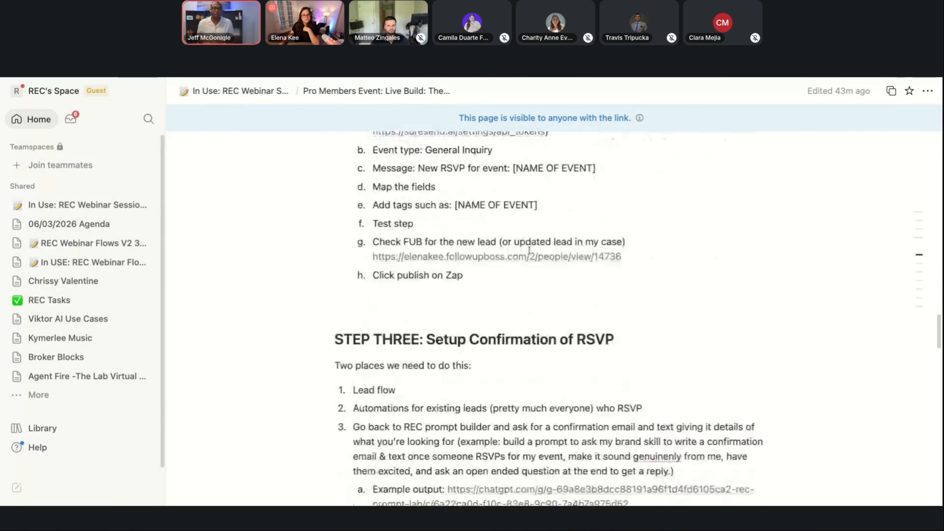
scroll(529, 250, down, 5)
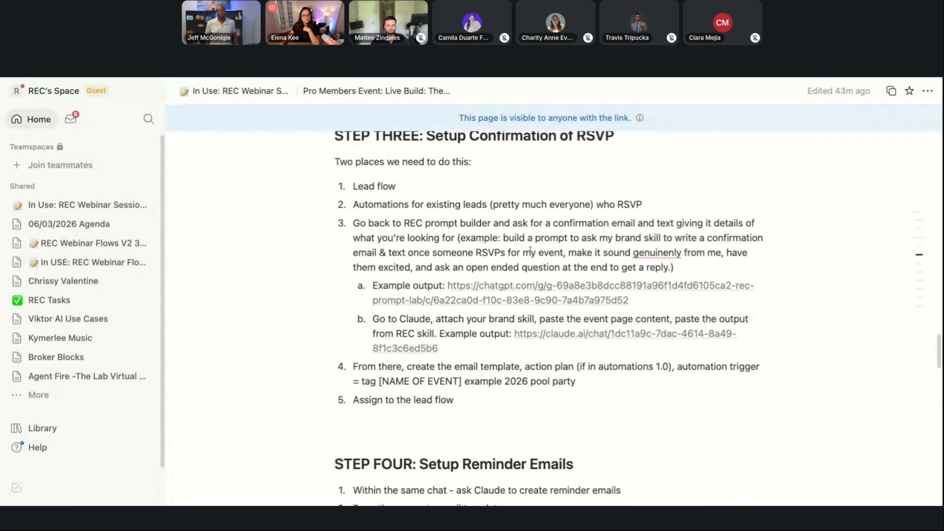
scroll(530, 251, up, 2)
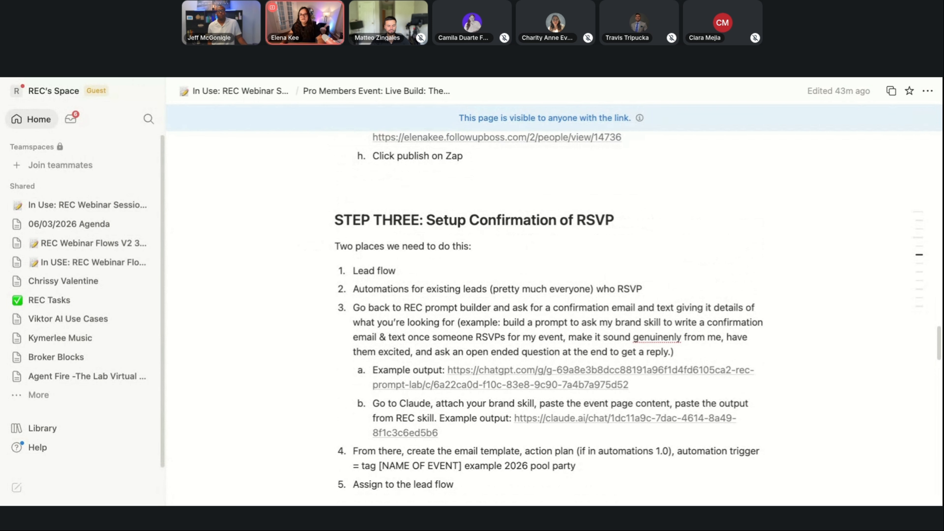
scroll(497, 206, down, 3)
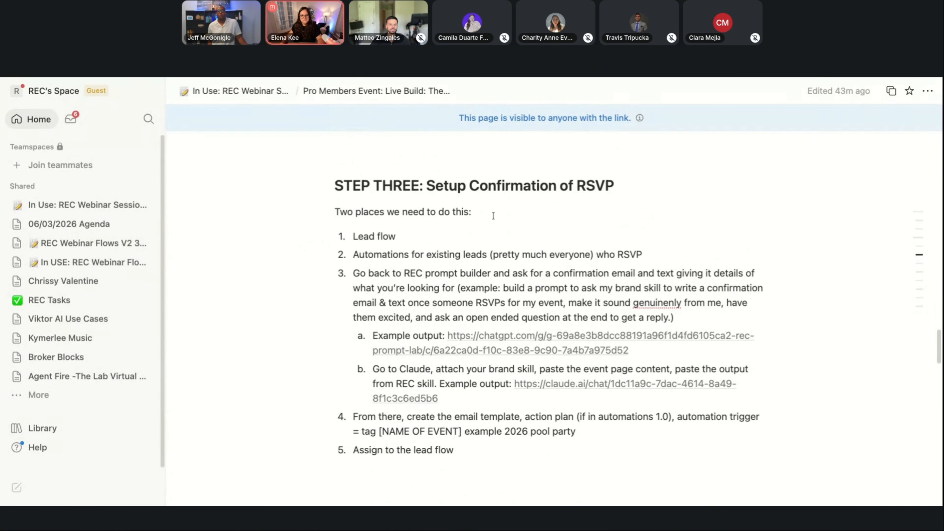
scroll(489, 219, down, 1)
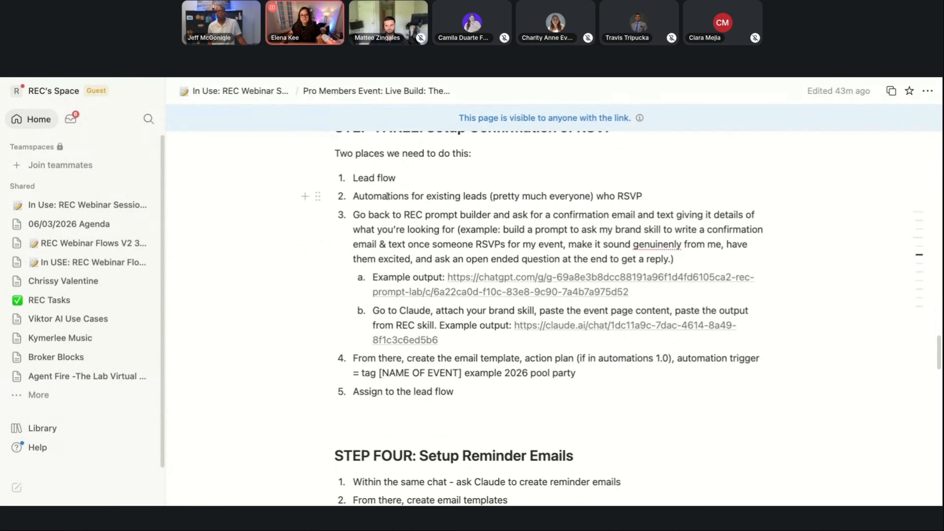
scroll(387, 195, down, 1)
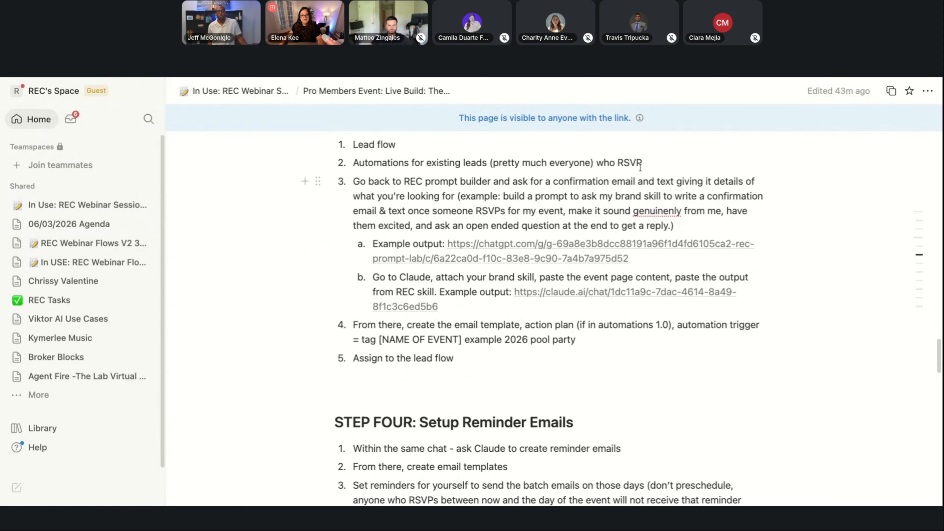
drag(353, 182, 693, 228)
key(super+c)
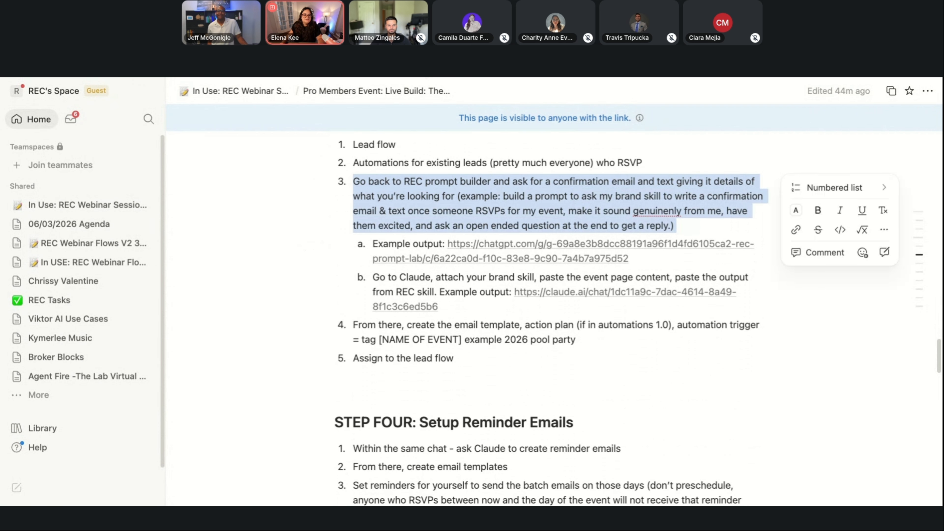
Start a new REC Prompt Lab chat in ChatGPT with "Let's build a prompt together!" and paste the copied instruction into the message.
key(super+Tab)
click(178, 90)
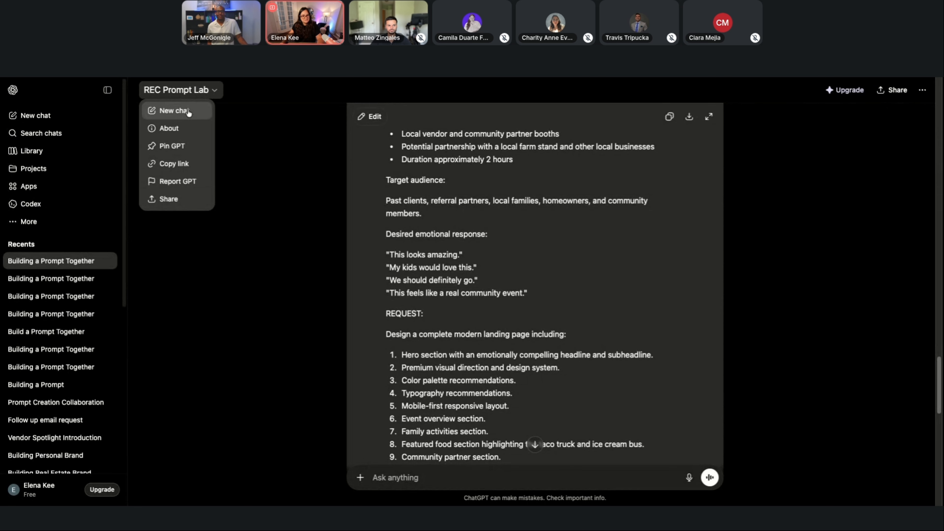
click(188, 113)
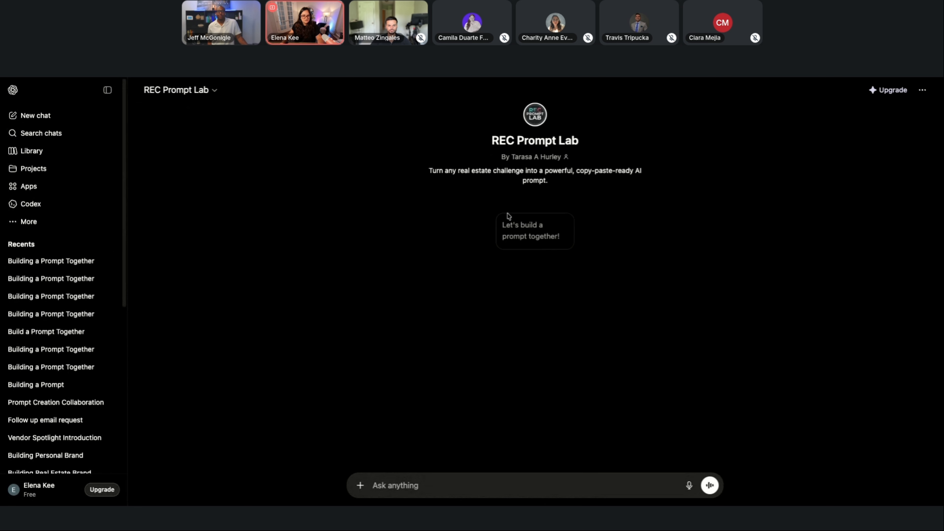
click(512, 224)
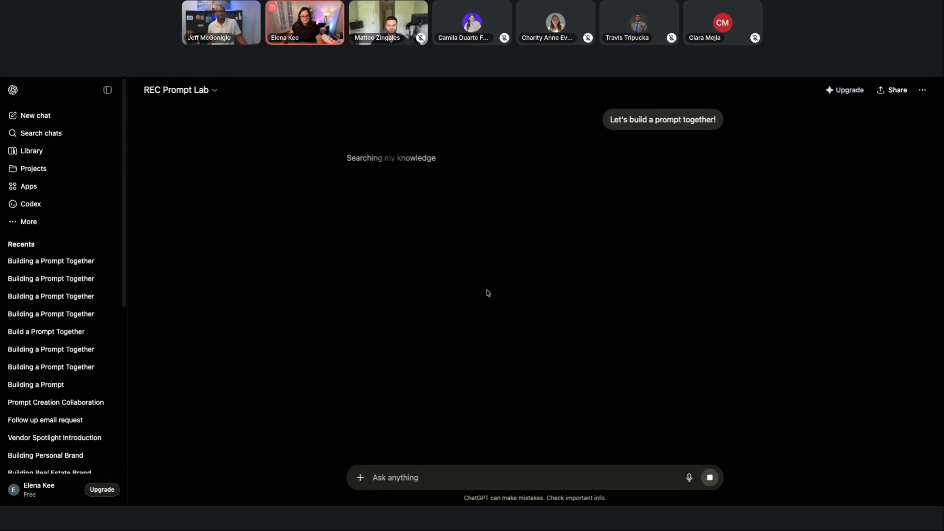
key(super+v)
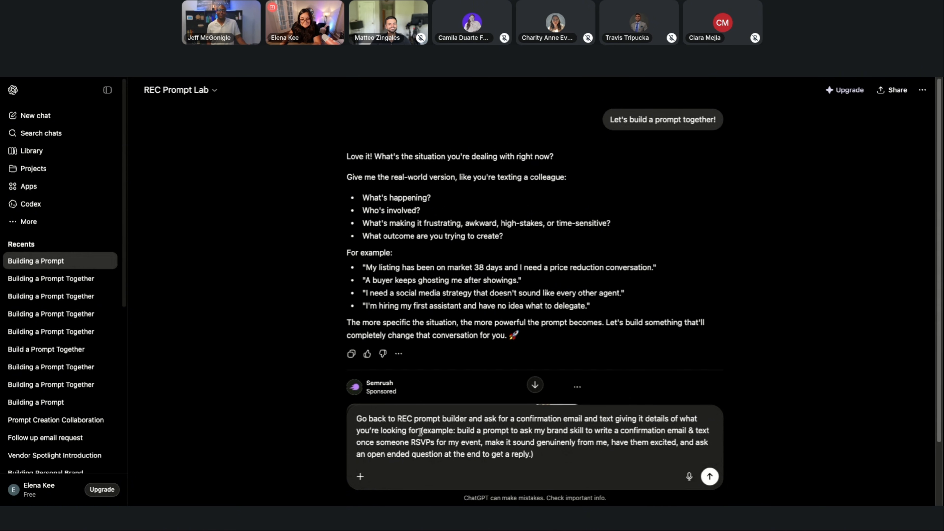
Trim the pasted message: remove "(example: build a prompt to ask my brand skill to" and the closing bracket, and make it begin with "Ask for a confirmation email".
drag(421, 431, 608, 461)
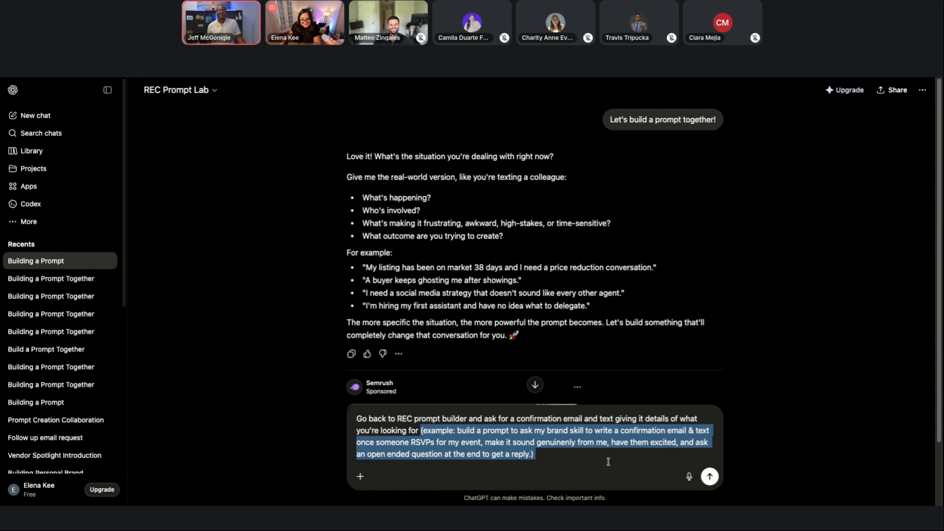
click(578, 459)
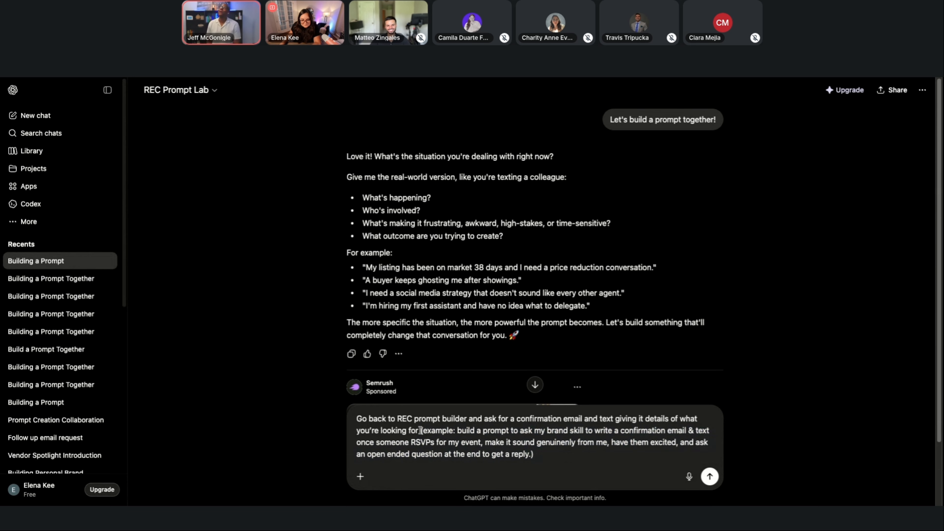
drag(421, 431, 594, 432)
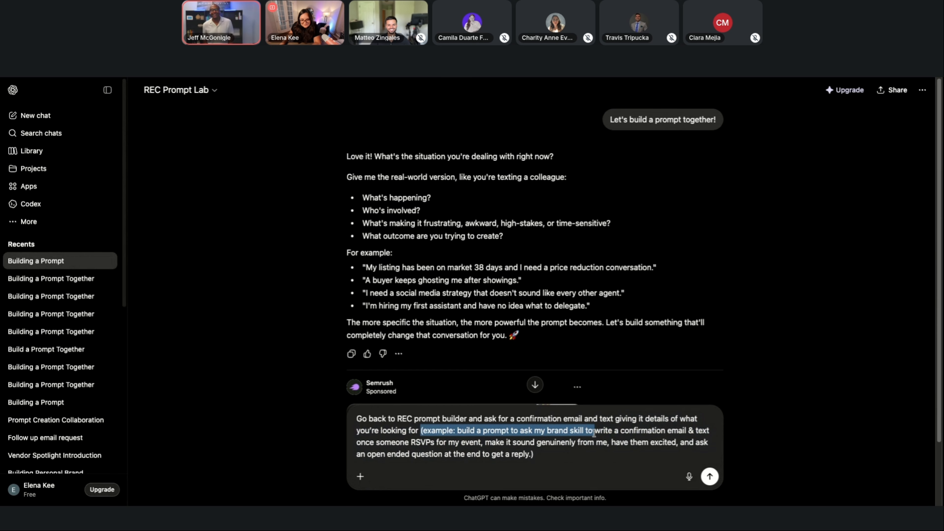
key(BackSpace)
click(442, 454)
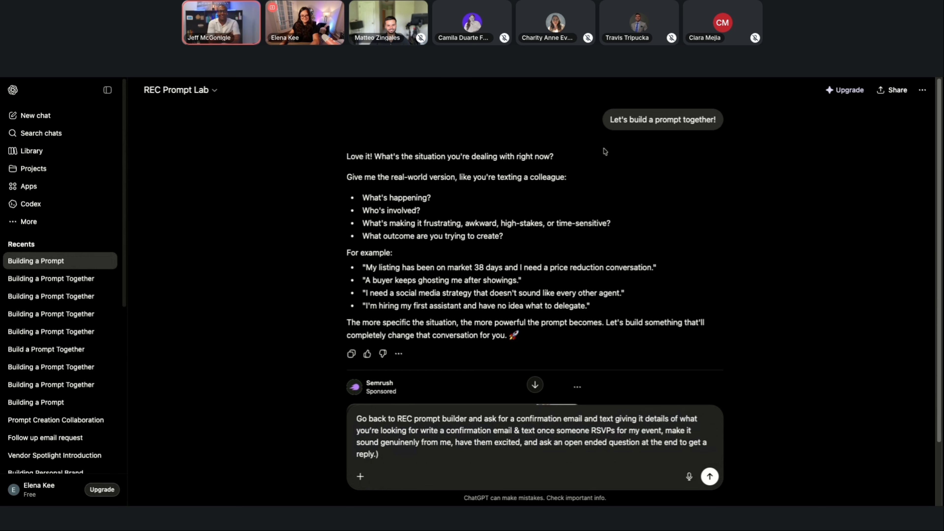
key(BackSpace)
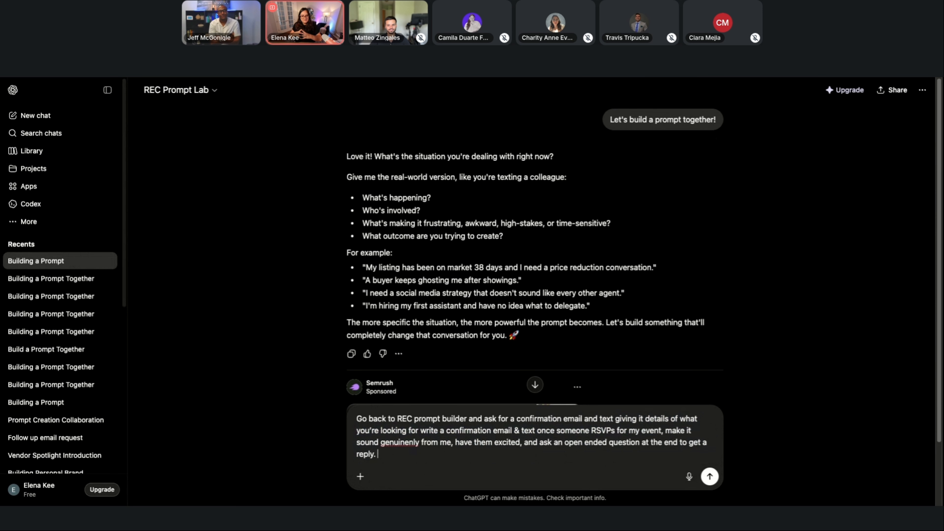
drag(486, 419, 356, 419)
text(A)
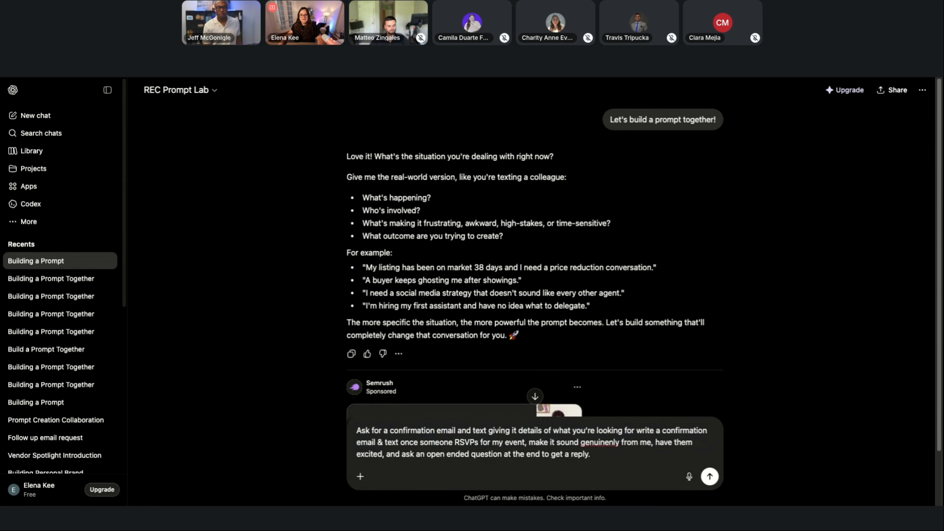
Switch to the published Under the Lights event page, copy all of its text and return to the REC Prompt Lab chat.
key(ctrl+Tab)
scroll(581, 238, up, 15)
scroll(581, 238, up, 10)
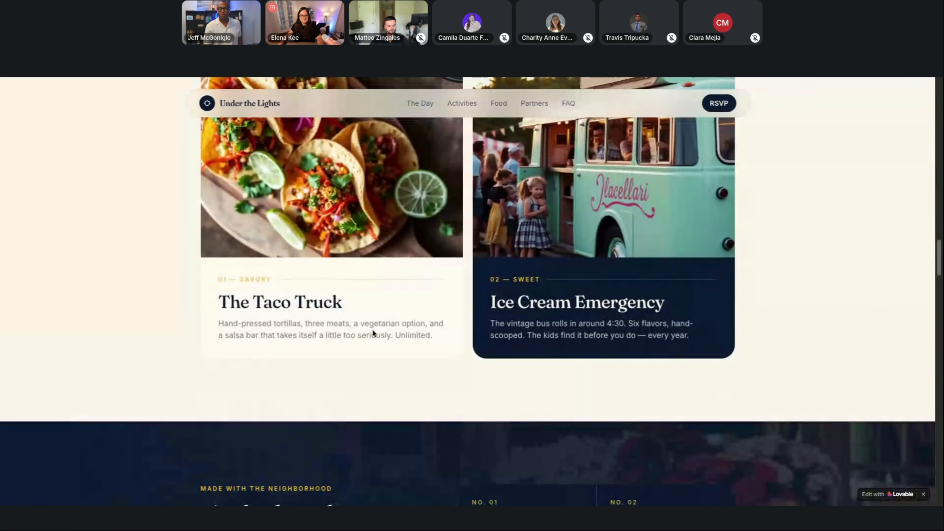
key(ctrl+a)
scroll(371, 329, up, 15)
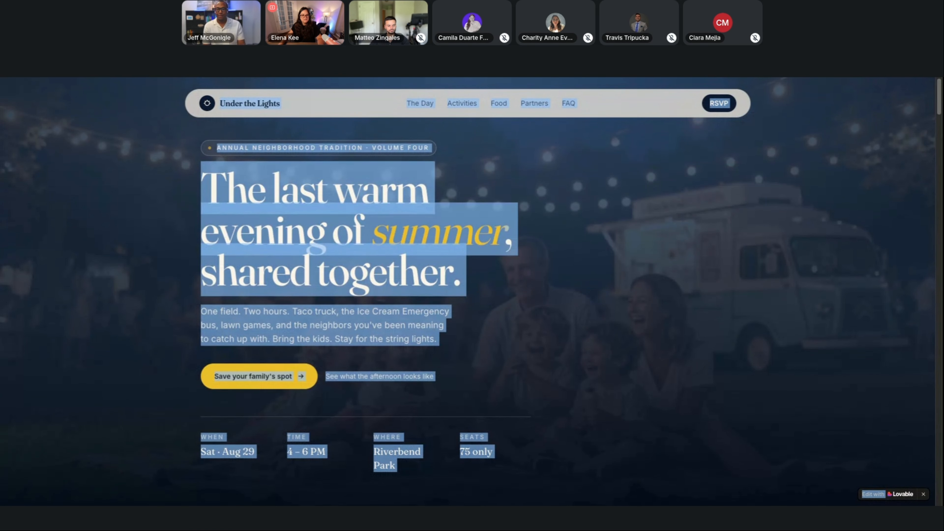
key(alt+Tab)
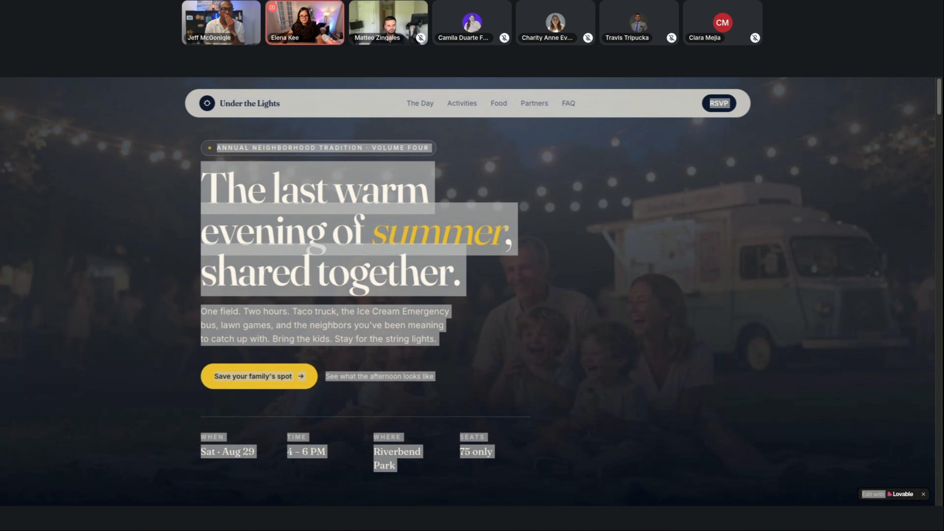
Add "Here is information about the event:" on a new line, paste the event page text beneath it and send the message.
key(shift+Return)
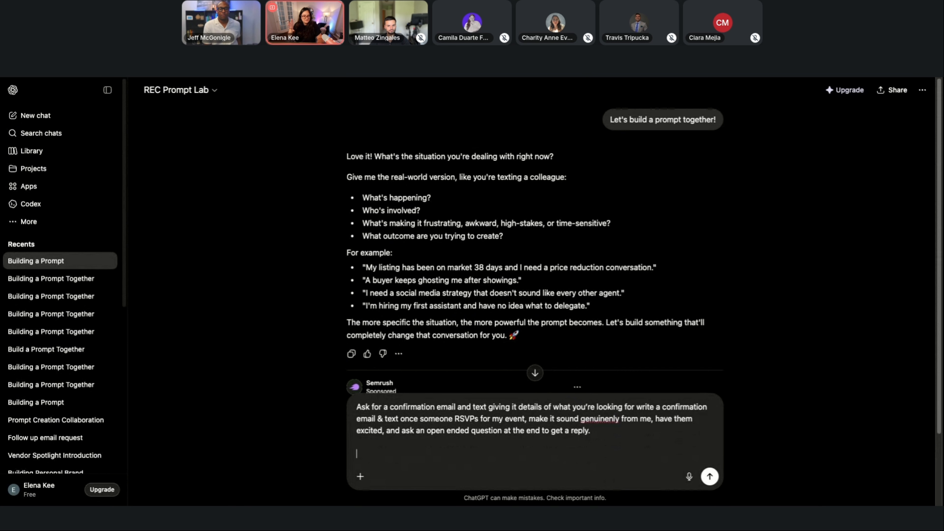
text(Here is information about the event.)
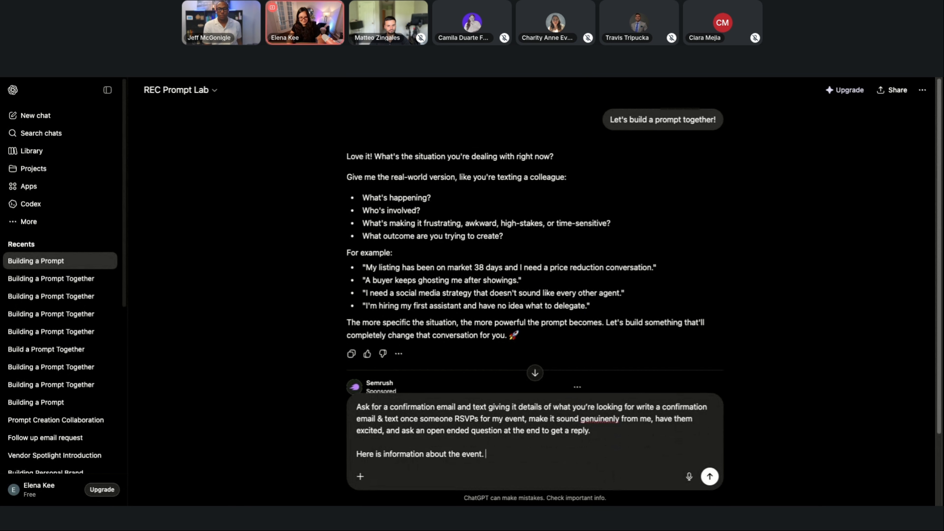
text(:)
key(shift+Return)
key(shift+Return)
key(ctrl+v)
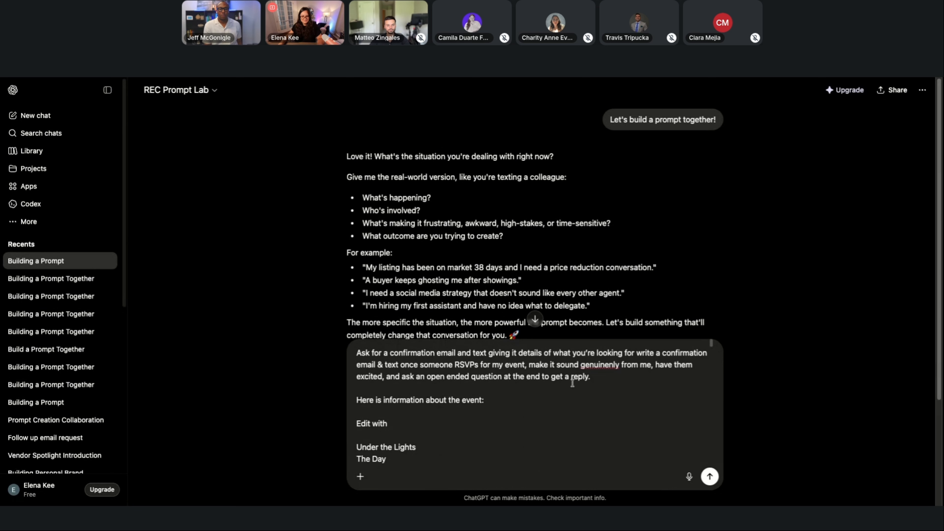
scroll(548, 414, down, 5)
scroll(543, 411, up, 5)
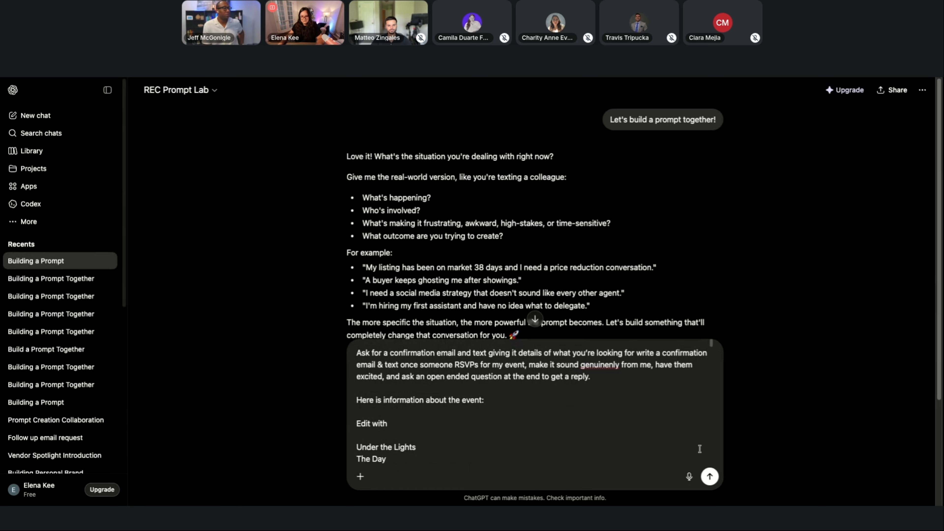
click(709, 477)
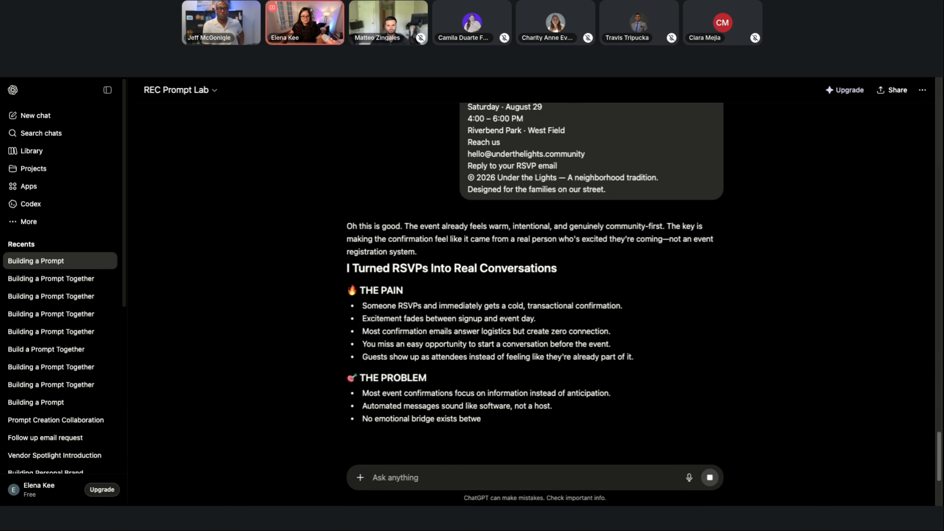
Read through the generated prompt for the RSVP confirmation email and text message.
scroll(666, 336, down, 5)
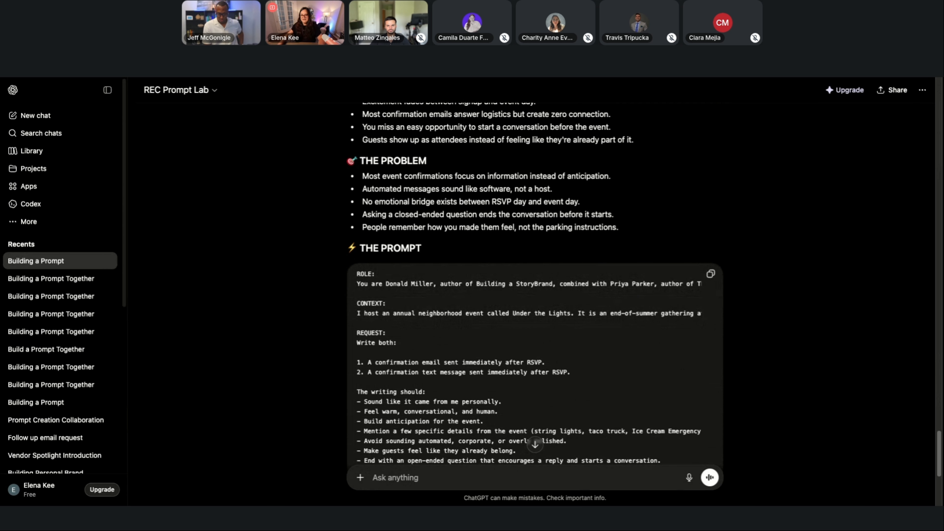
scroll(699, 232, down, 2)
scroll(717, 234, down, 3)
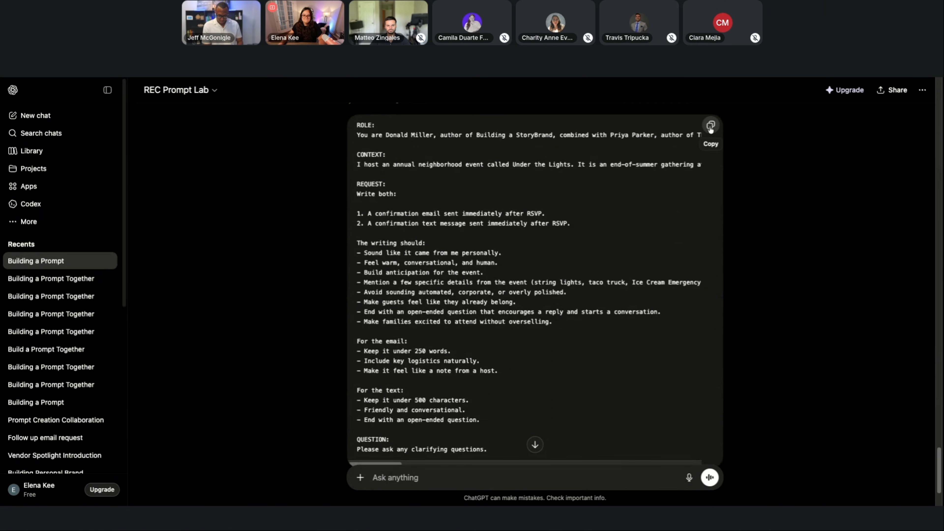
scroll(734, 144, down, 3)
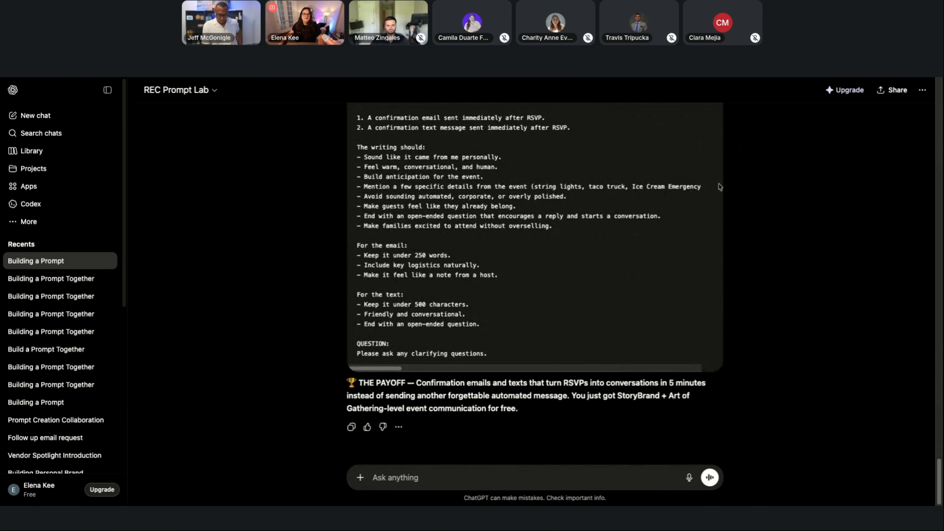
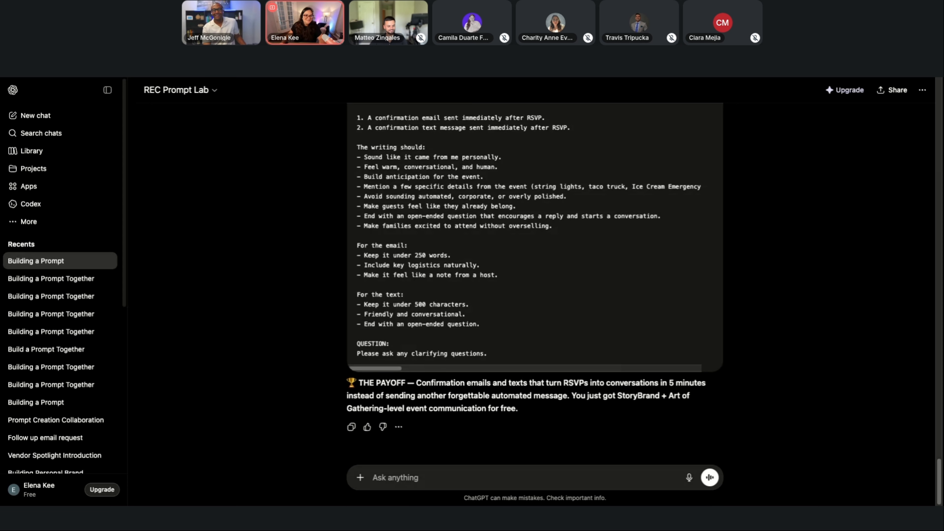
Copy the generated prompt, switch to the Brand Guardian project in Claude, paste it as a message and send it.
scroll(450, 338, up, 7)
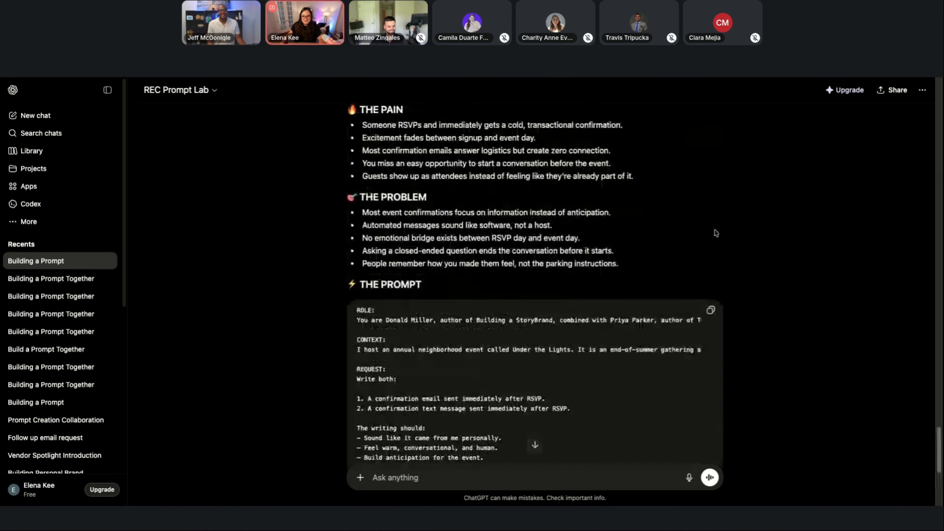
click(710, 310)
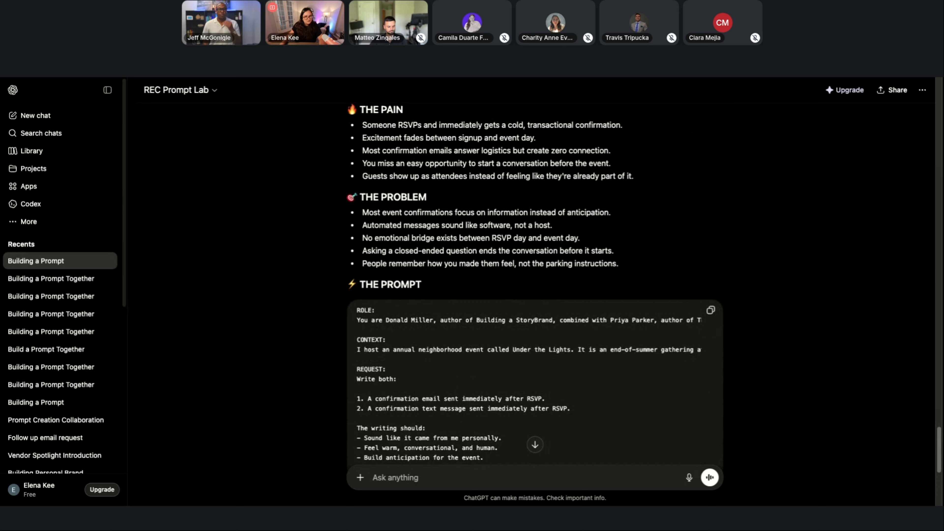
key(ctrl+Tab)
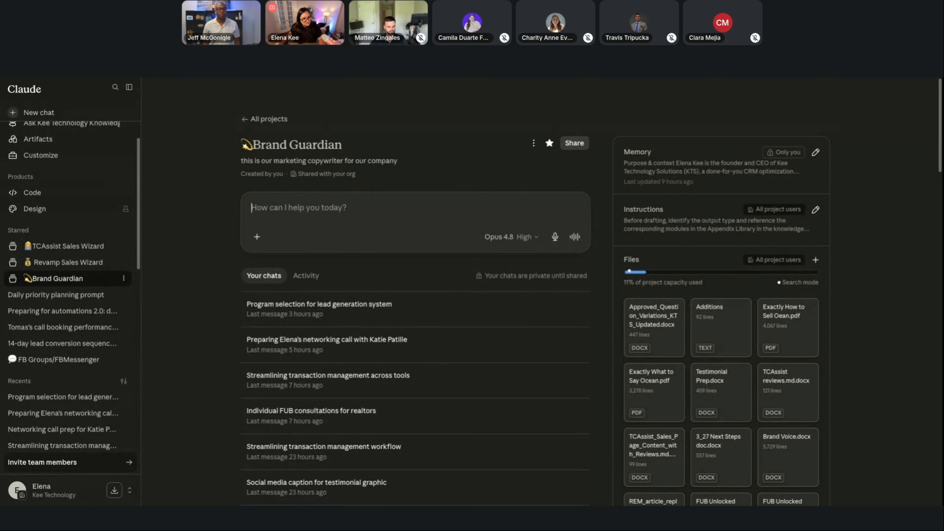
key(ctrl+v)
scroll(382, 242, up, 15)
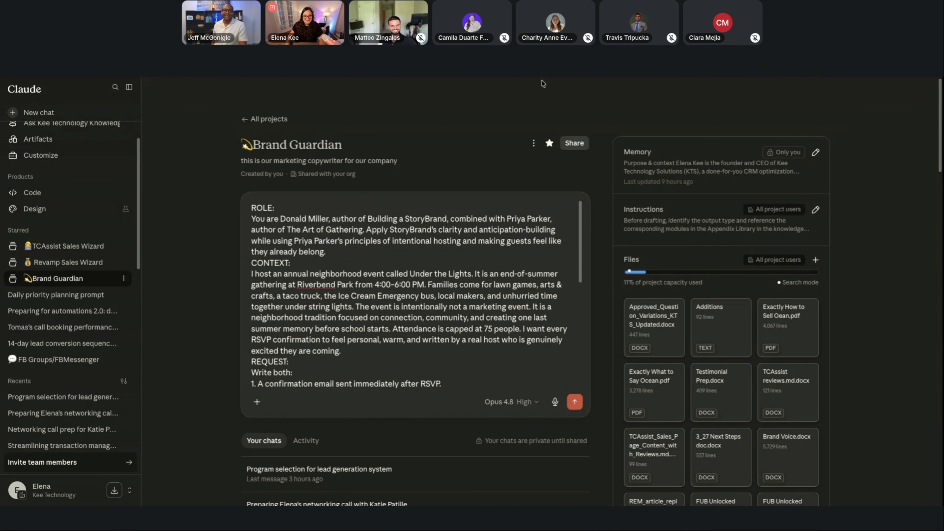
key(Return)
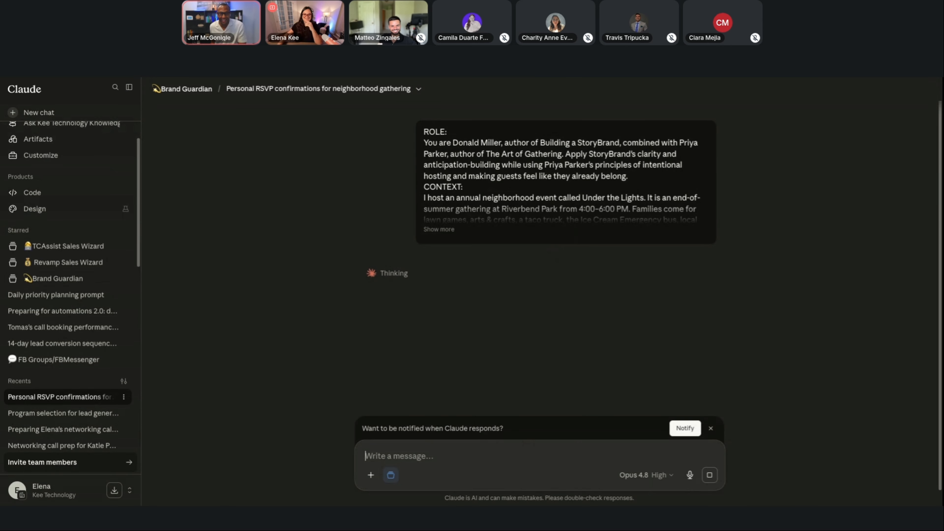
Expand the sent prompt and read through its role, context and request sections down to the start of the reply.
click(445, 229)
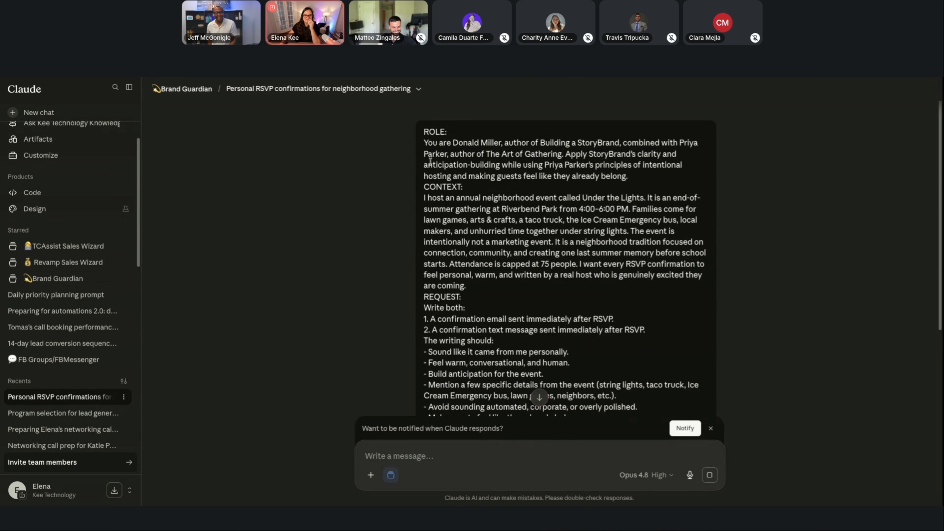
drag(424, 143, 695, 177)
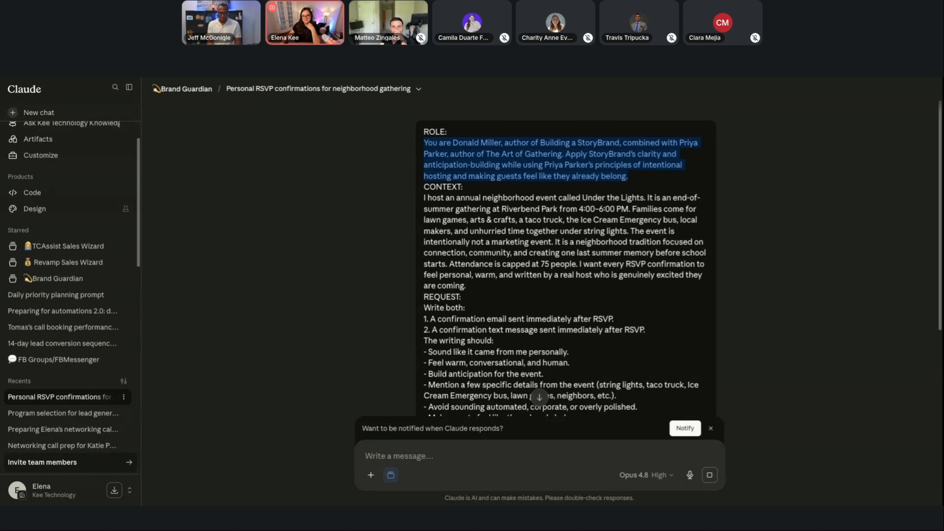
drag(628, 177, 695, 208)
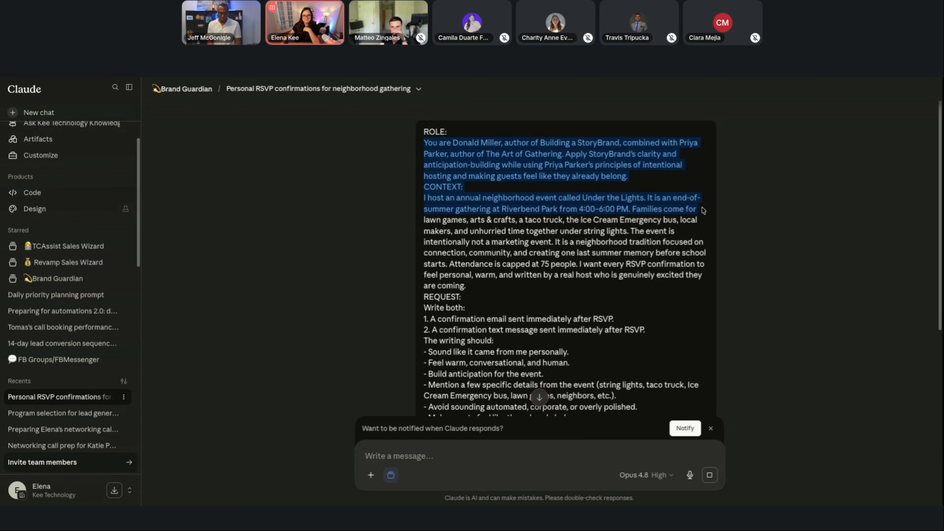
drag(703, 210, 682, 281)
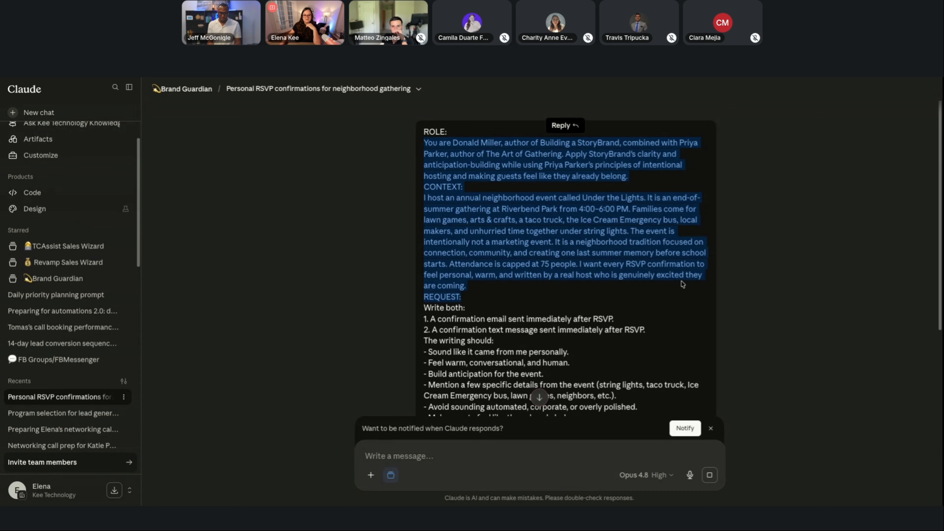
scroll(681, 282, down, 2)
drag(440, 262, 585, 223)
scroll(642, 282, down, 2)
scroll(643, 282, down, 4)
scroll(628, 245, up, 1)
scroll(619, 289, down, 4)
click(518, 293)
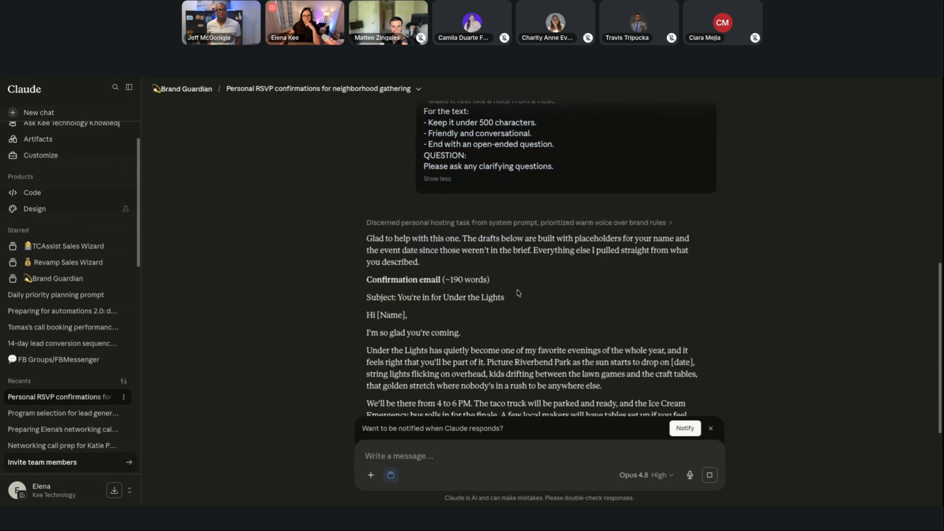
Copy the subject "You're in for Under the Lights" and paste it as both name and subject of the new Follow Up Boss email template.
scroll(498, 238, down, 2)
drag(504, 227, 399, 229)
click(464, 269)
drag(512, 233, 399, 229)
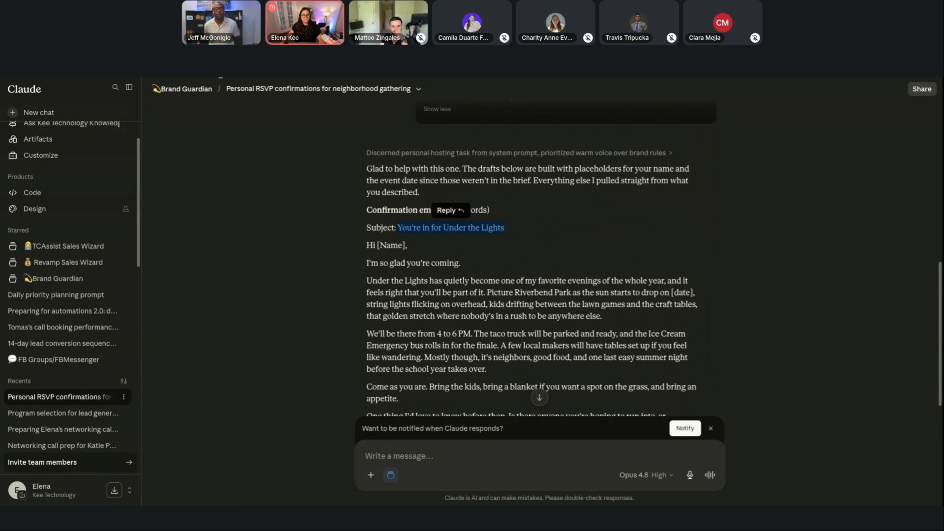
key(ctrl+c)
key(alt+Tab)
click(349, 184)
key(ctrl+v)
click(356, 214)
key(ctrl+v)
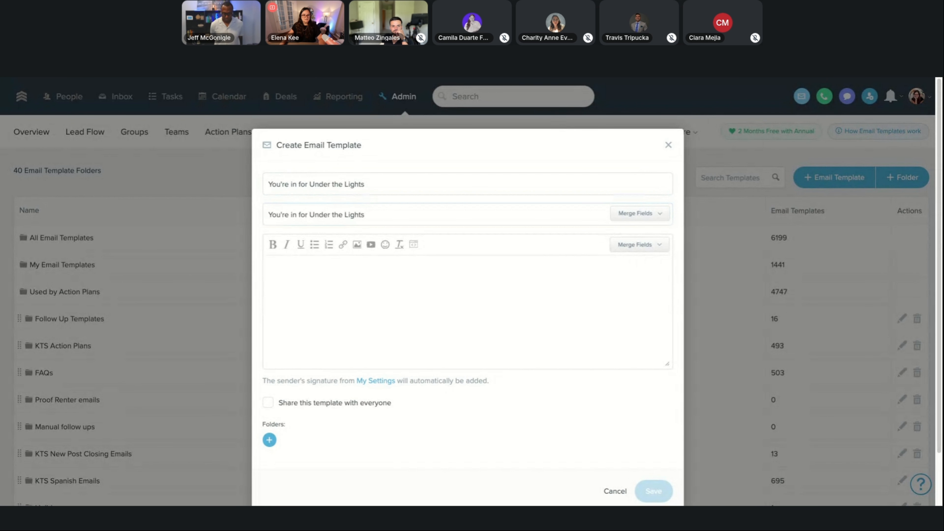
Copy the confirmation email's body from the Claude reply into the Follow Up Boss template and share the template with everyone.
key(alt+Tab)
scroll(475, 223, down, 2)
scroll(476, 223, down, 1)
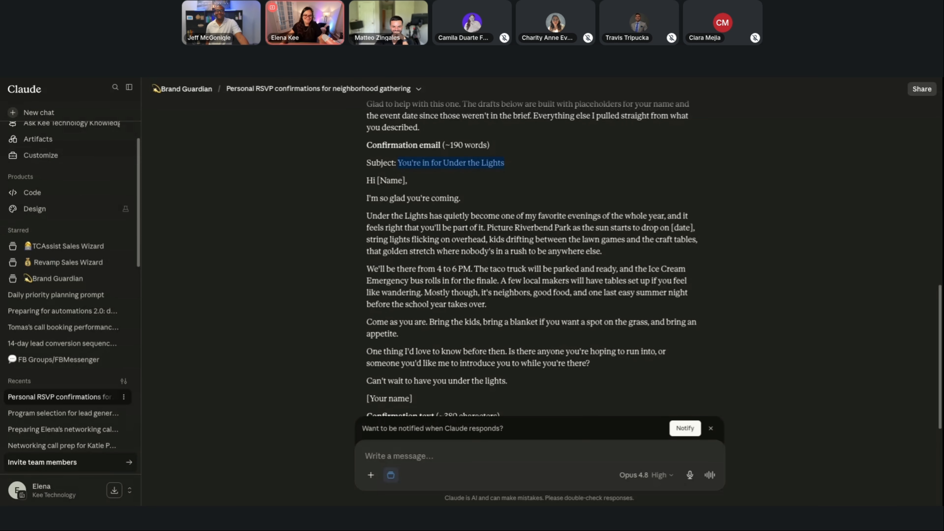
scroll(437, 214, down, 1)
drag(366, 155, 555, 372)
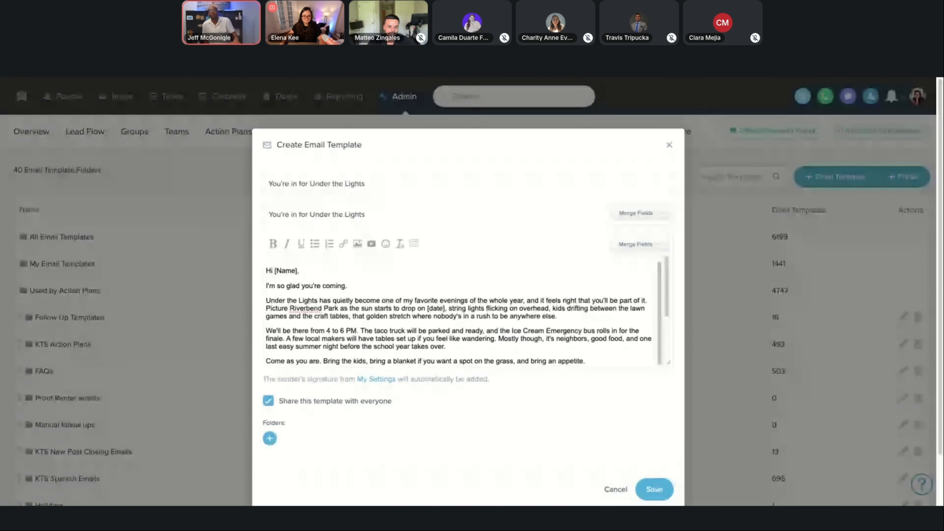
Clear the pasted formatting from the greeting and opening line of the email body.
drag(300, 272, 266, 275)
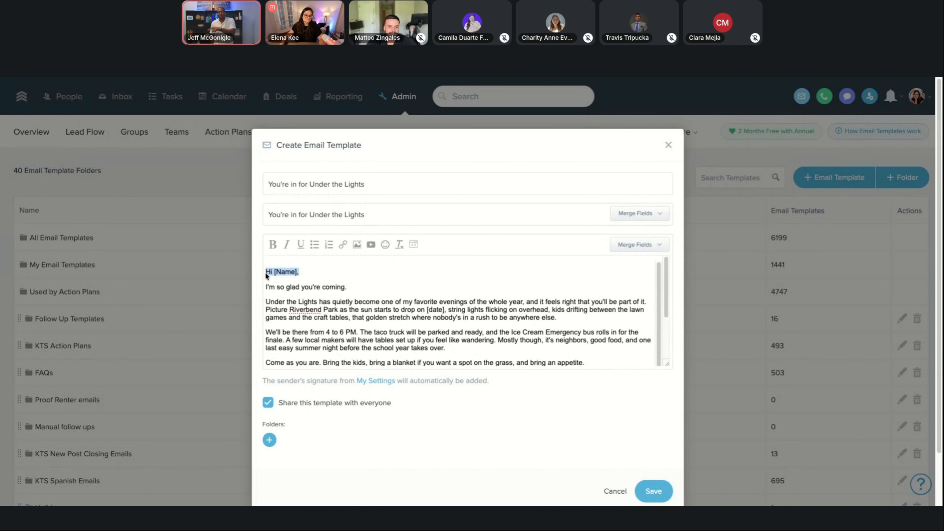
click(266, 272)
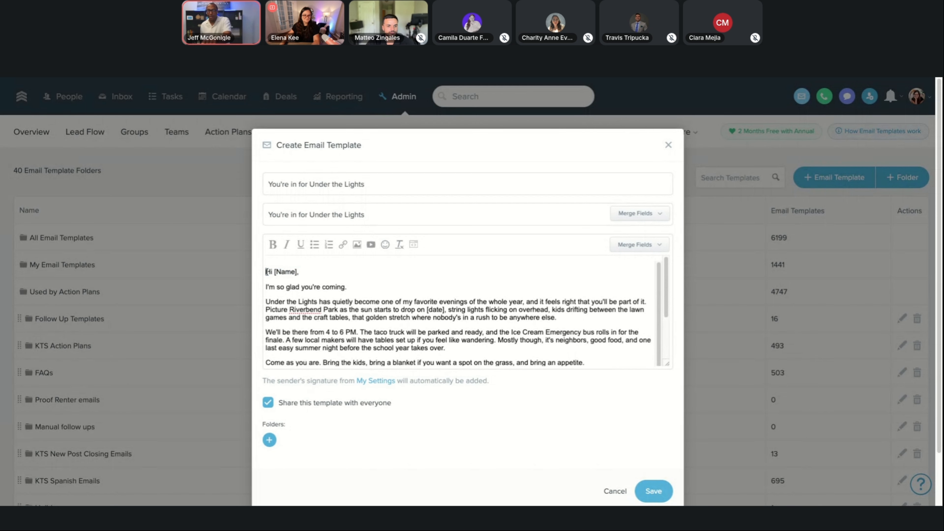
drag(351, 290, 275, 265)
click(400, 244)
Replace the [Name] placeholder after "Hi" with the "Contact and relationships first name" merge field, followed by a comma.
click(311, 263)
key(Return)
key(BackSpace)
key(BackSpace)
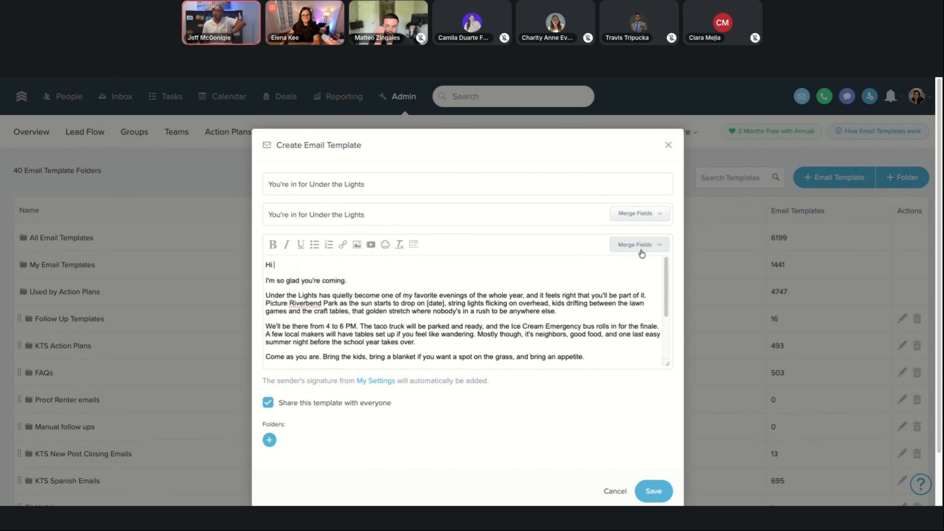
click(639, 245)
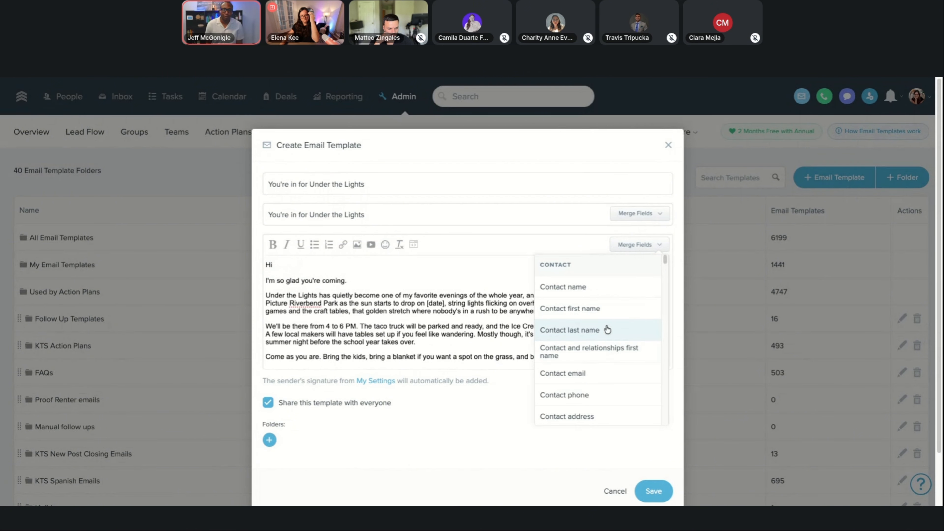
click(612, 350)
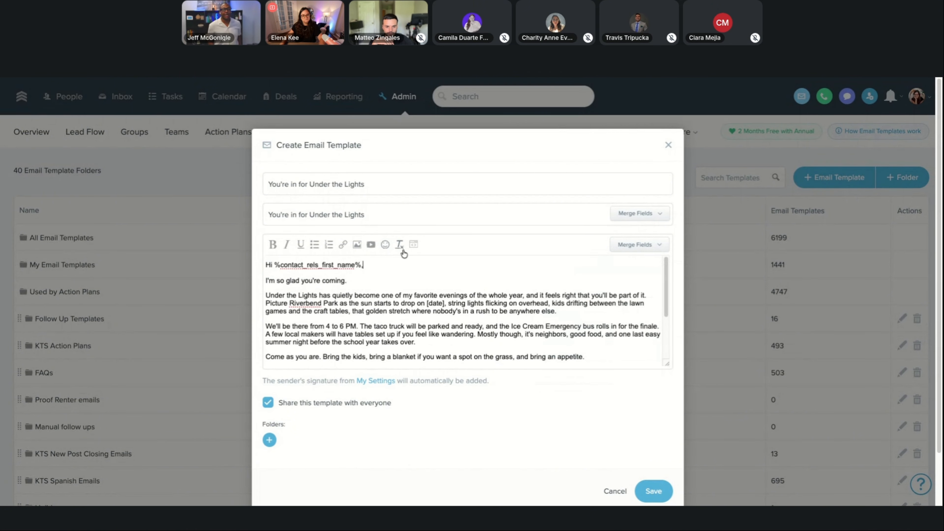
text(,)
Change "I'm" to "We're" in the opening line so it reads "We're so glad you're coming.".
scroll(368, 283, down, 1)
scroll(369, 283, up, 1)
click(276, 279)
key(BackSpace)
key(BackSpace)
key(BackSpace)
text(We're)
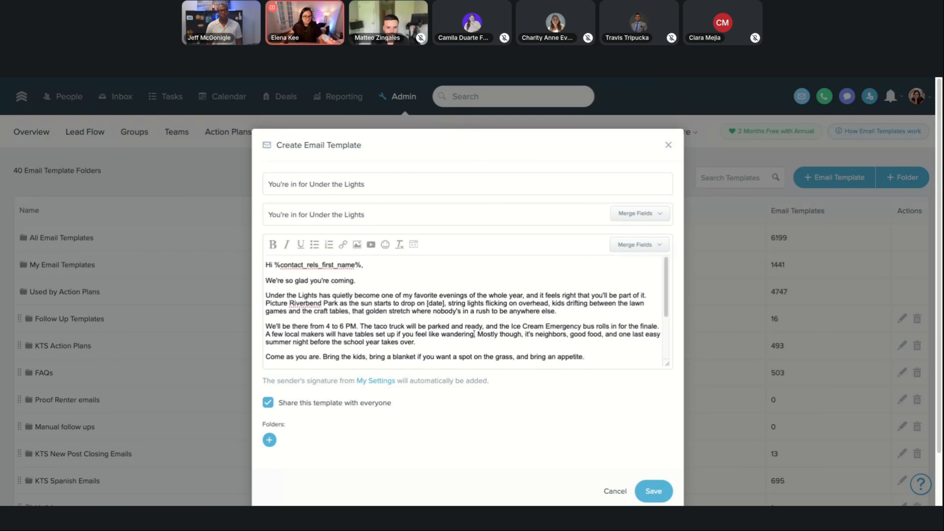
Change "my favorite evenings" to "our favorite evenings" and start a new paragraph before "Picture Riverbend Park".
scroll(325, 284, down, 1)
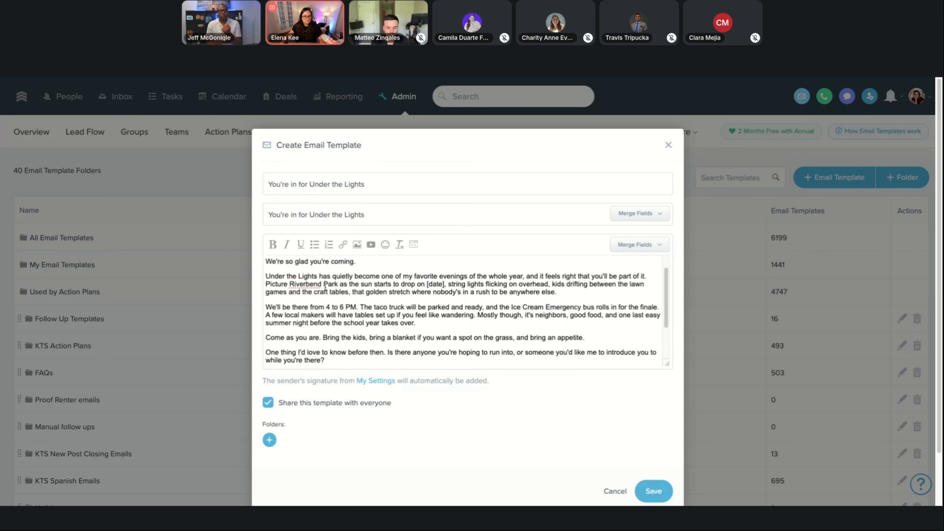
scroll(294, 279, down, 1)
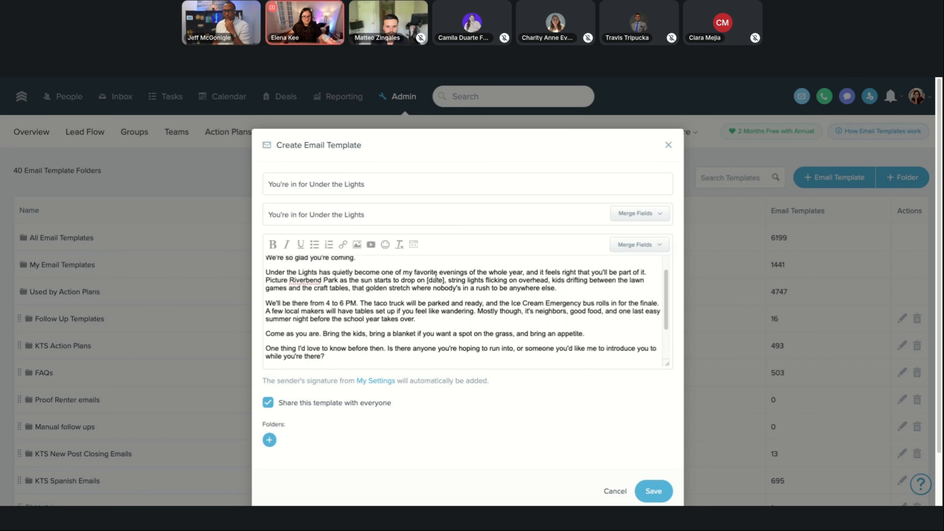
double_click(408, 272)
text(our)
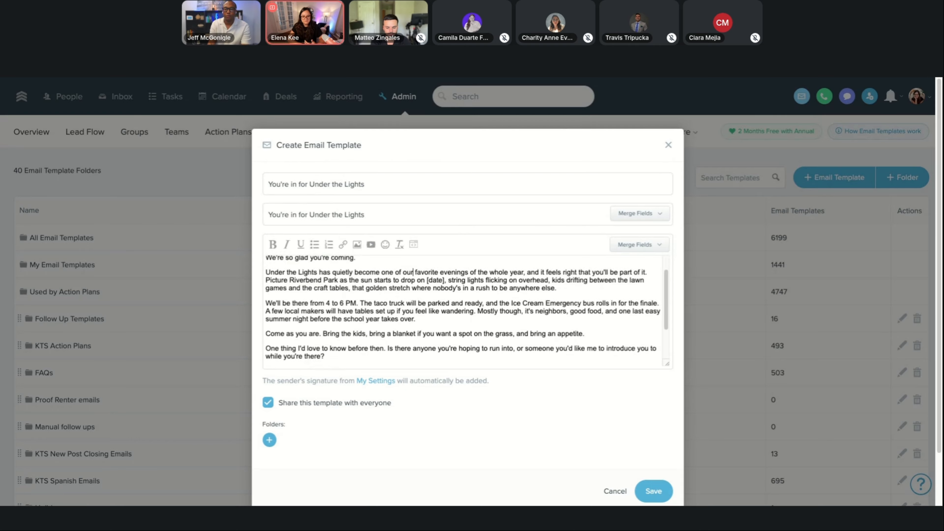
click(650, 276)
key(Return)
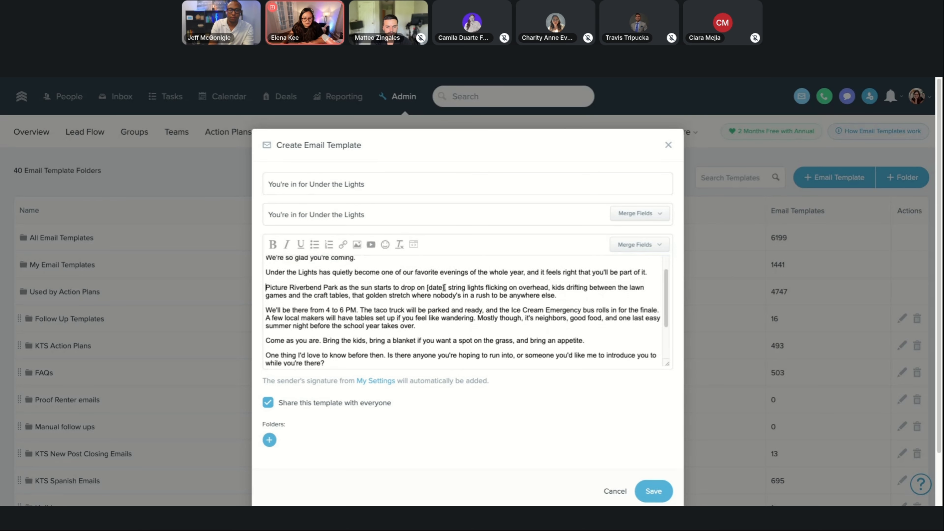
Review the [date] placeholder and the rest of the email body down to the question about who guests hope to meet.
drag(444, 287, 431, 289)
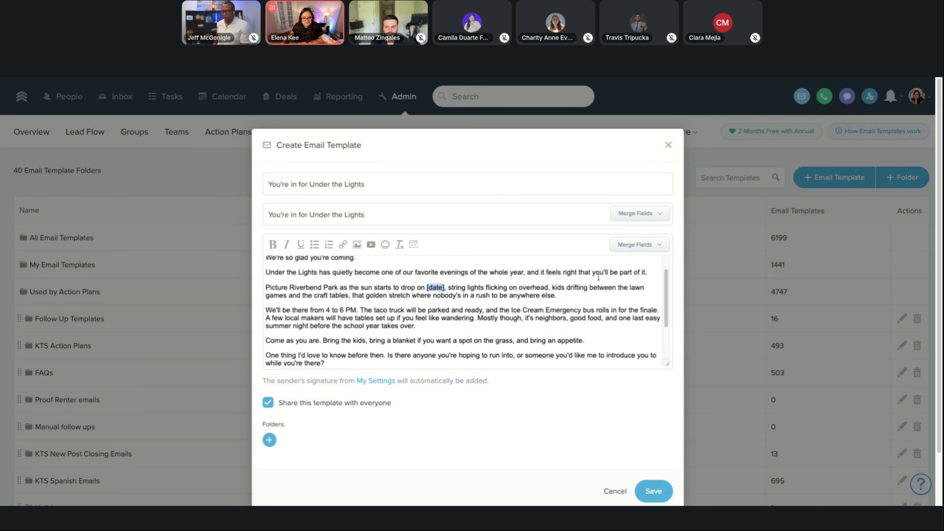
scroll(408, 271, down, 1)
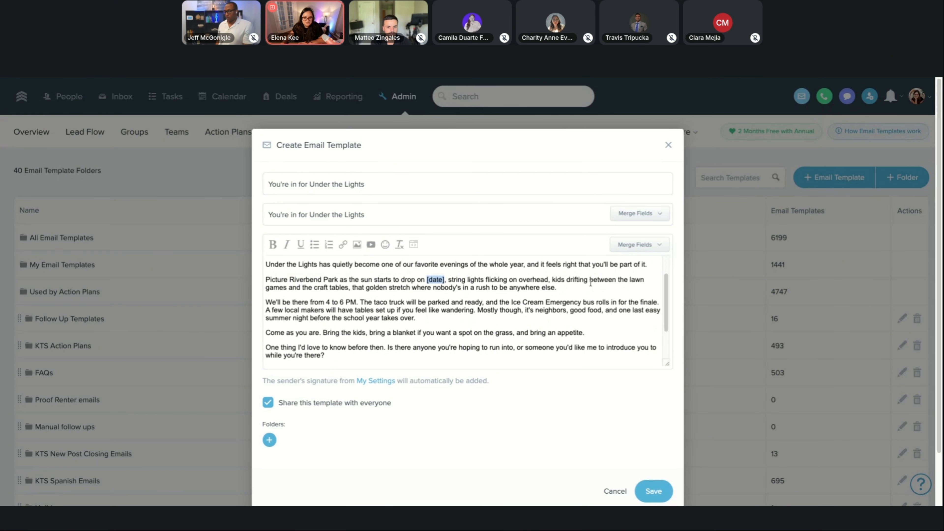
scroll(590, 283, down, 3)
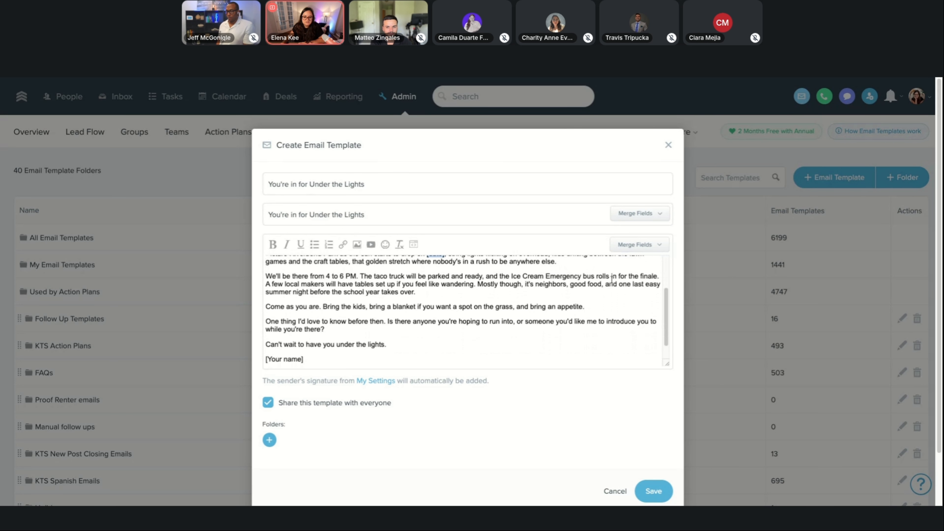
scroll(637, 276, down, 1)
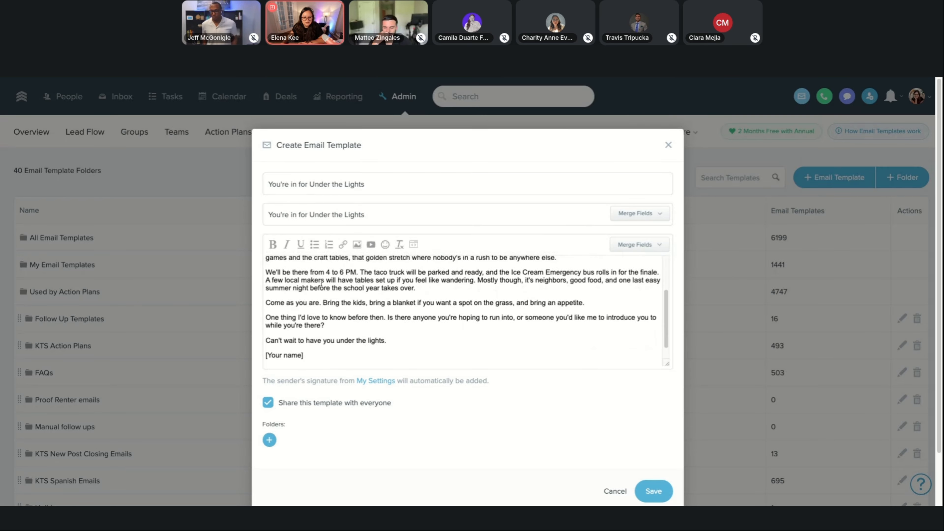
scroll(412, 282, down, 1)
scroll(412, 282, down, 1)
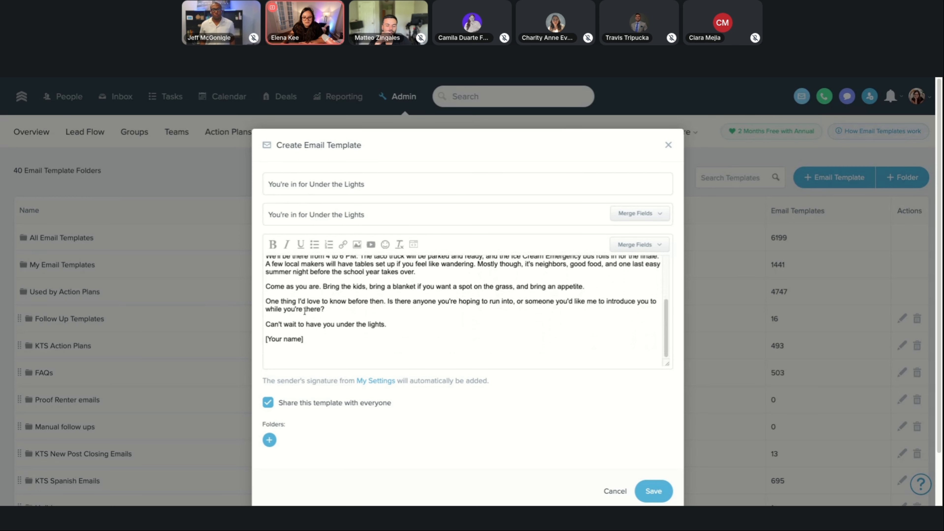
drag(331, 307, 263, 296)
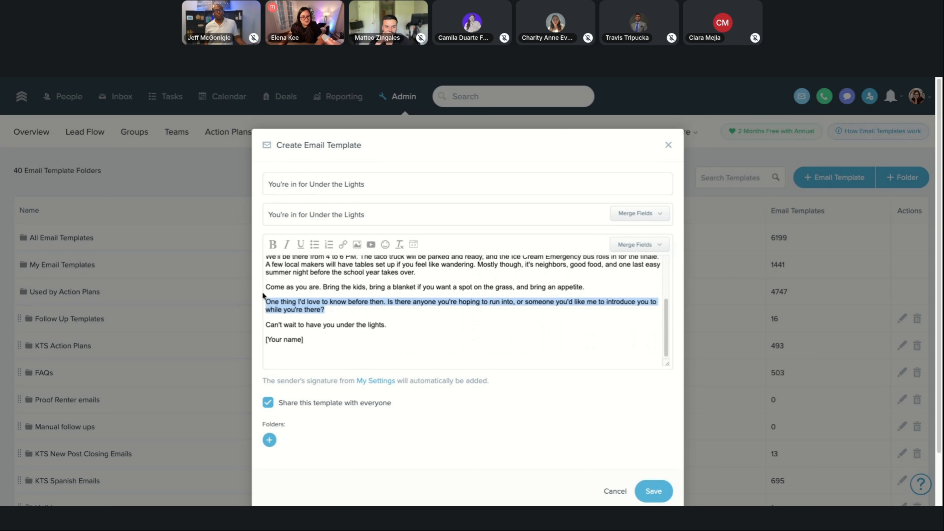
Replace the [Your name] sign-off with the %sender_name% merge field and save the email template.
drag(328, 338, 265, 339)
key(BackSpace)
click(643, 245)
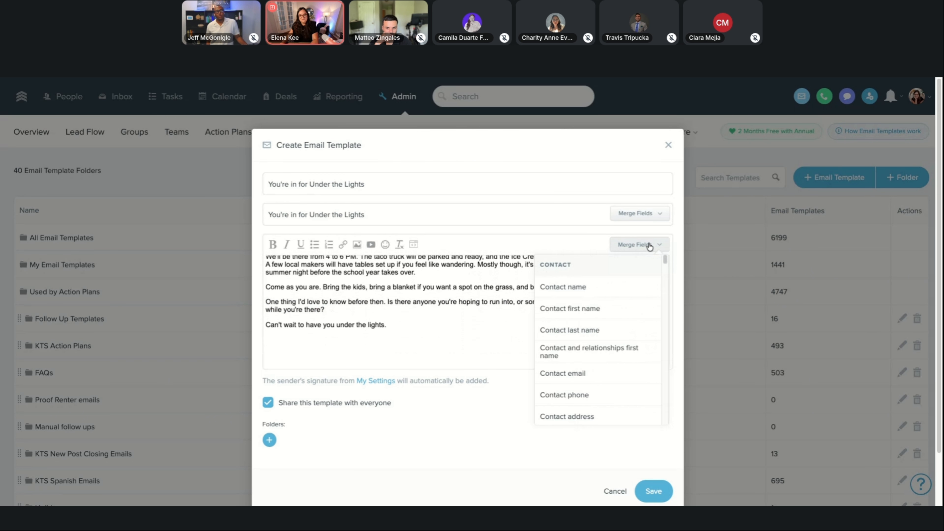
scroll(591, 324, down, 2)
scroll(590, 323, down, 8)
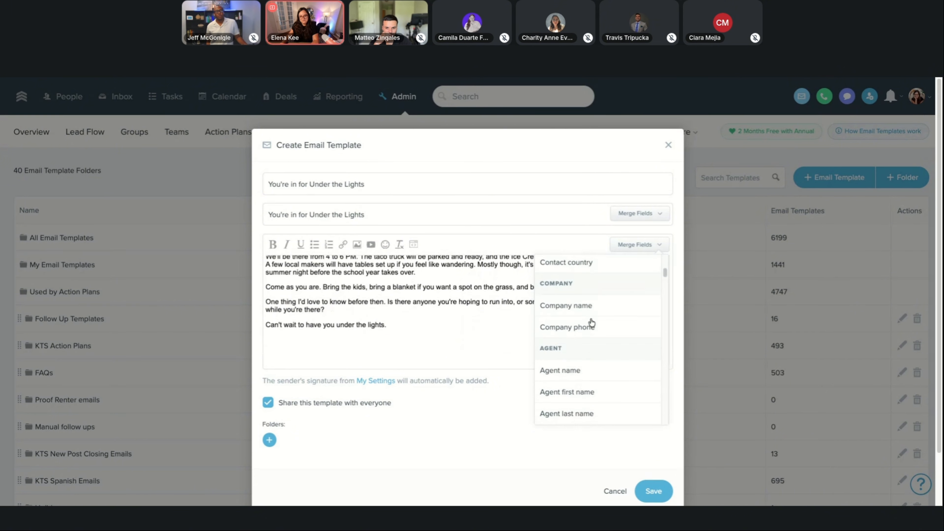
scroll(598, 357, down, 8)
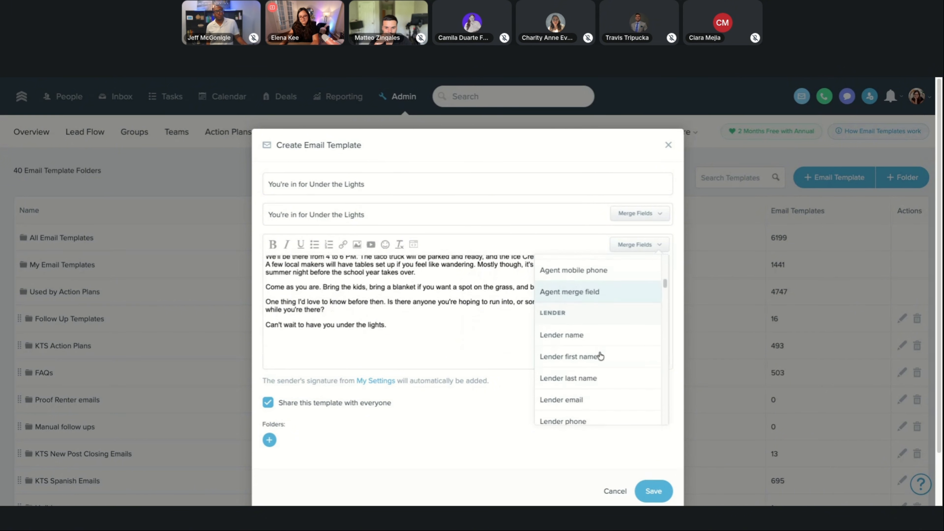
click(590, 386)
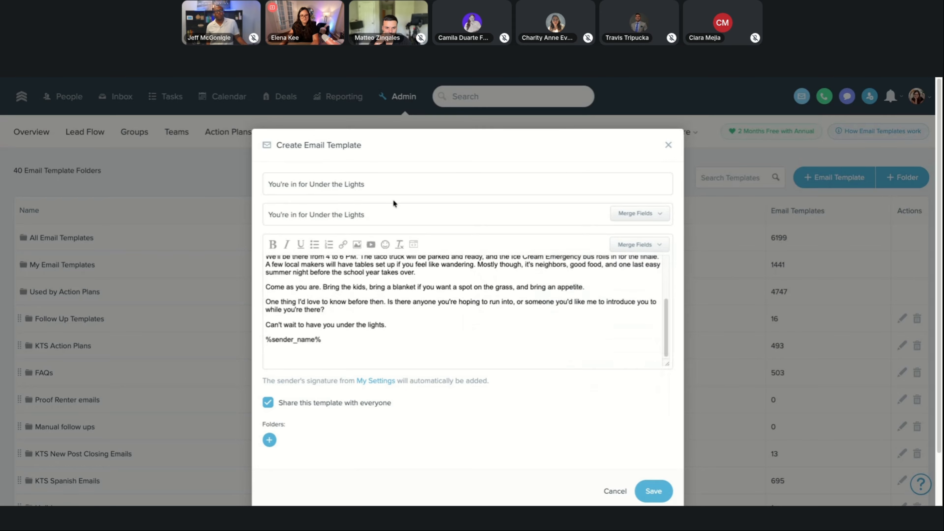
click(653, 492)
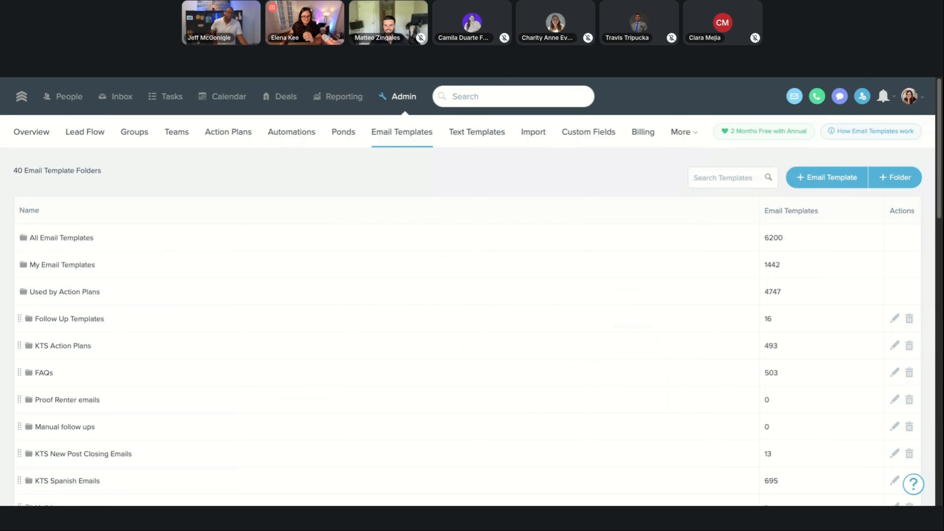
Examine the lead flow list, checking each source's distribution and assigned action plan, including the Event source.
click(92, 136)
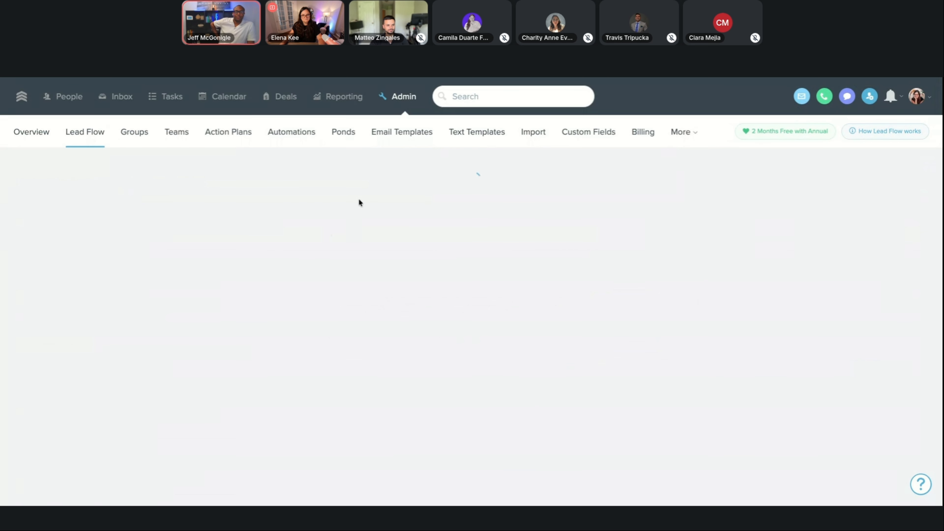
scroll(358, 199, down, 2)
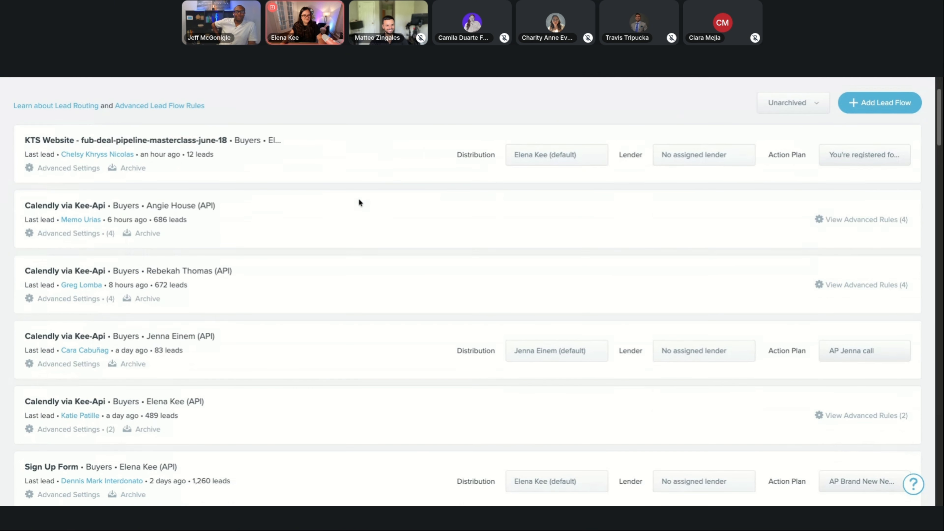
scroll(359, 200, down, 15)
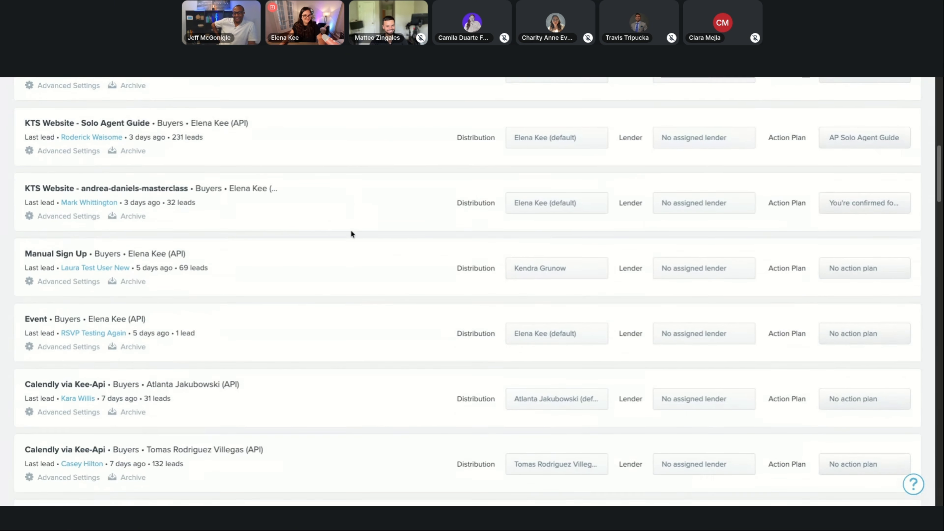
scroll(336, 279, down, 10)
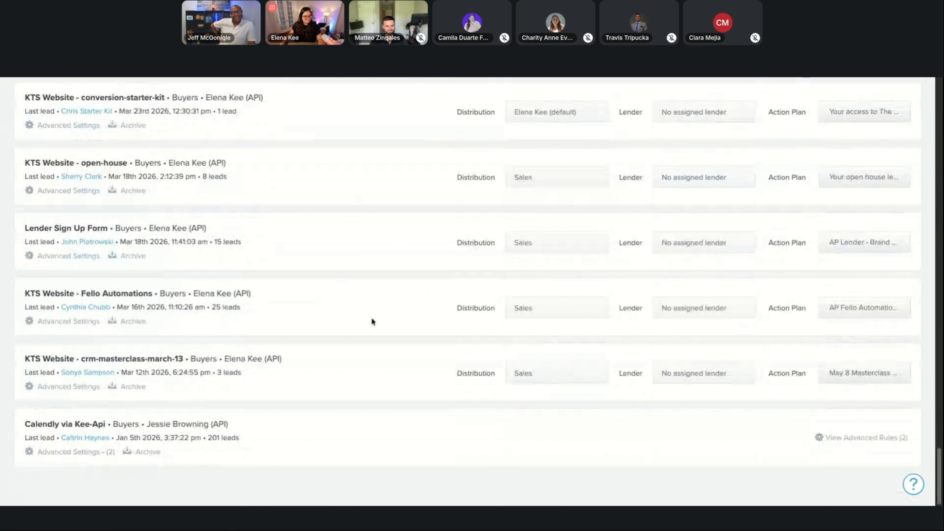
scroll(95, 302, up, 9)
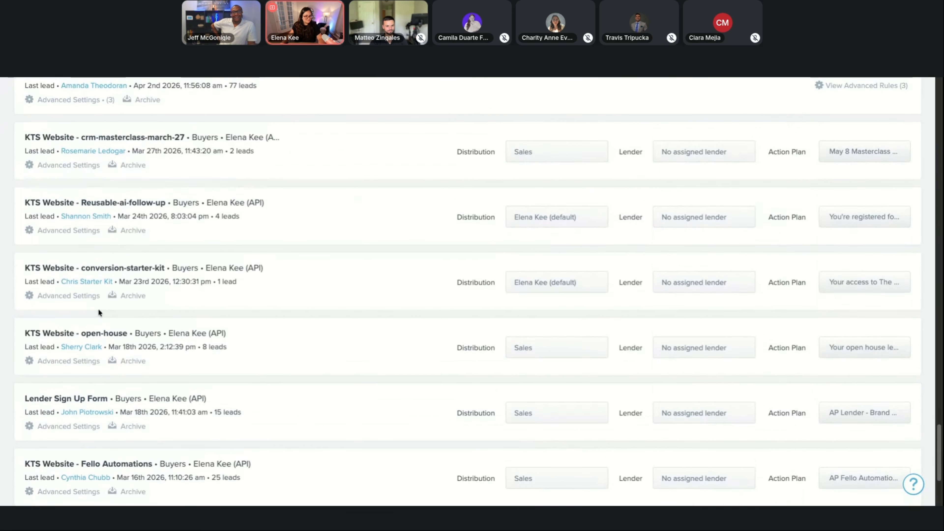
scroll(99, 311, up, 15)
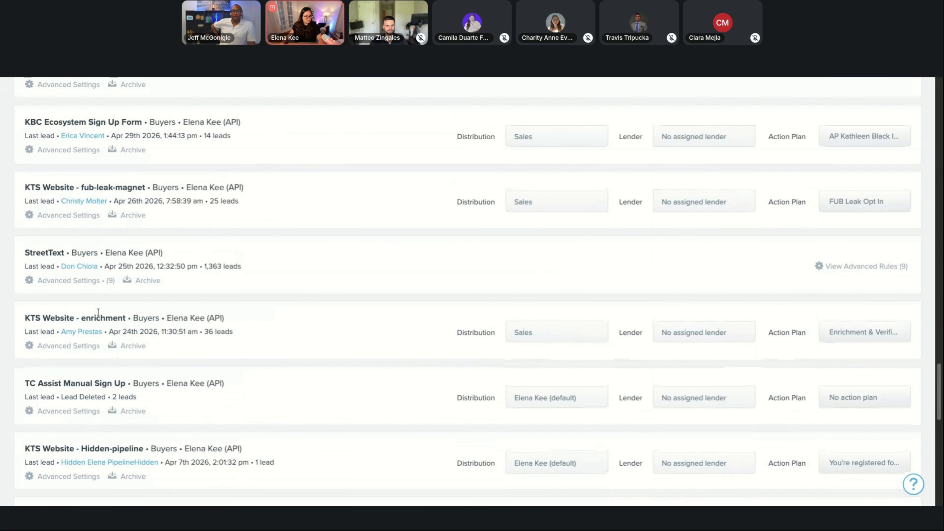
scroll(98, 312, up, 15)
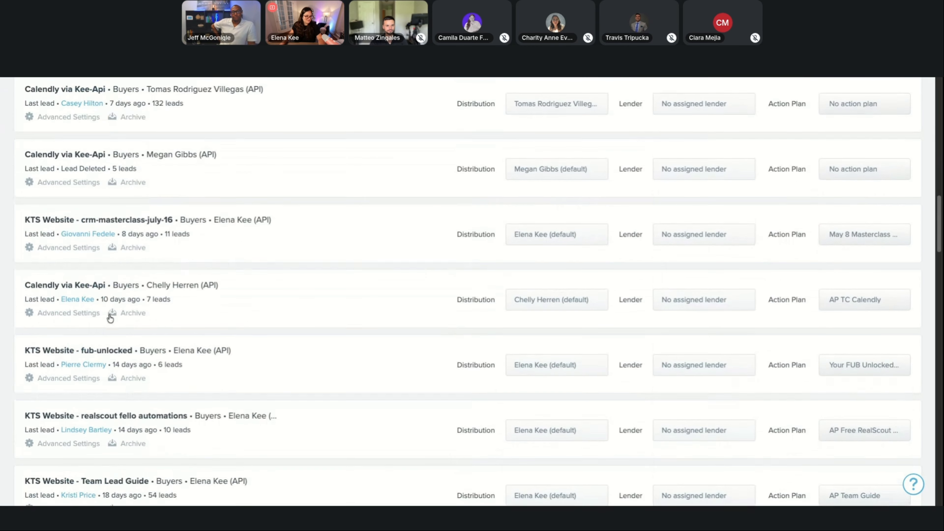
scroll(154, 314, up, 6)
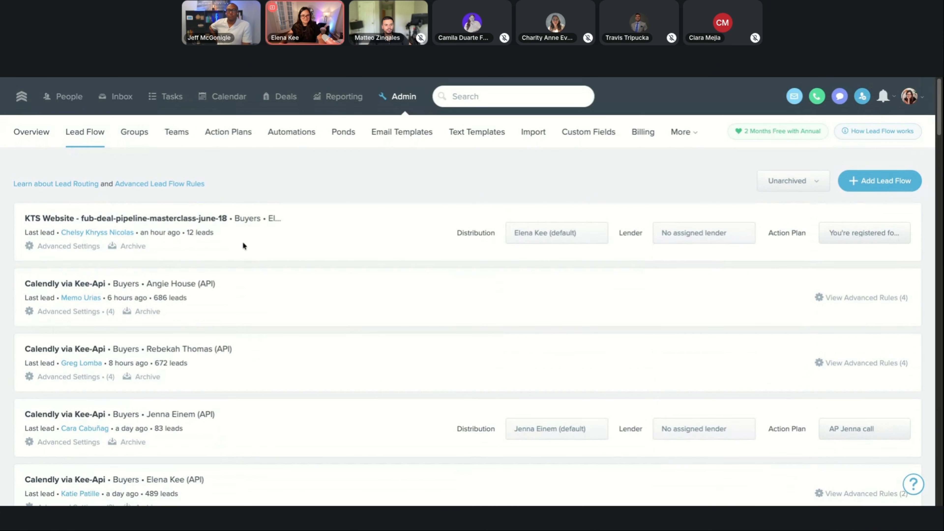
scroll(126, 225, down, 3)
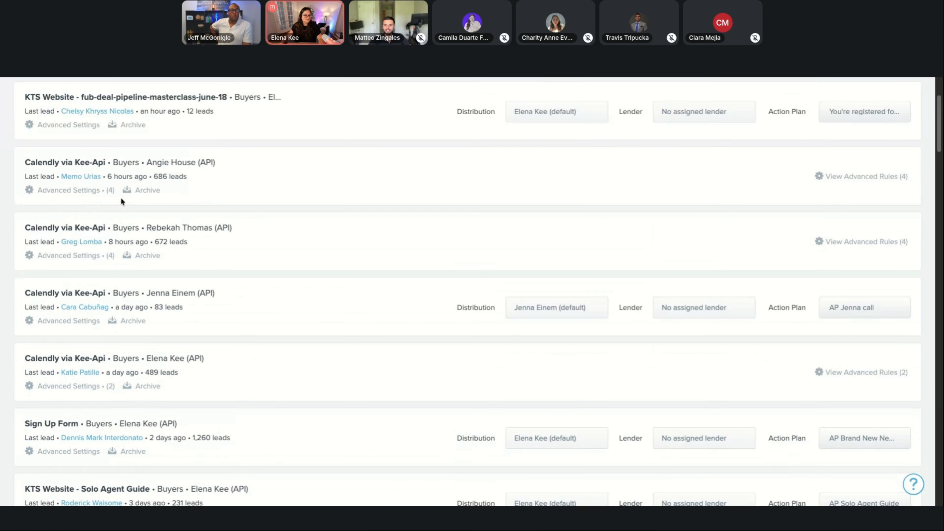
scroll(121, 201, up, 3)
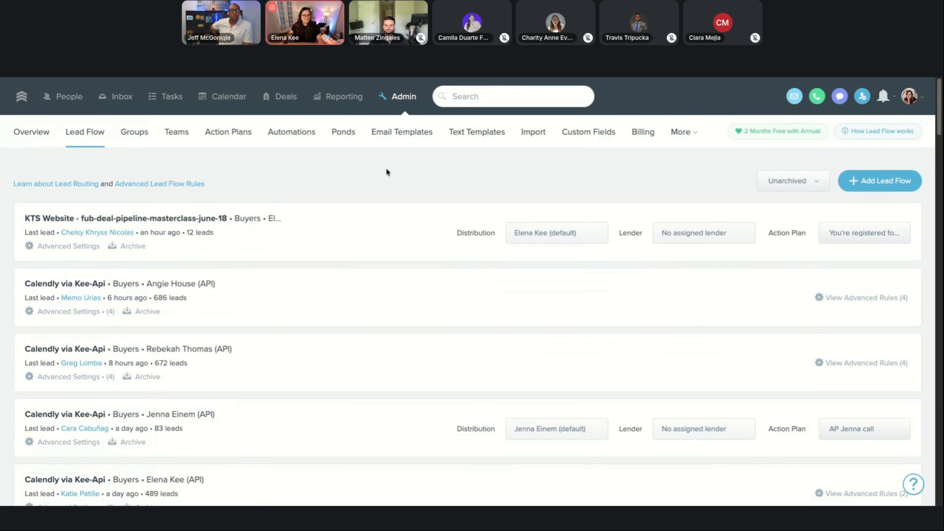
Start a new automation triggered when the tag "Summer Under the Lights" is added.
click(483, 98)
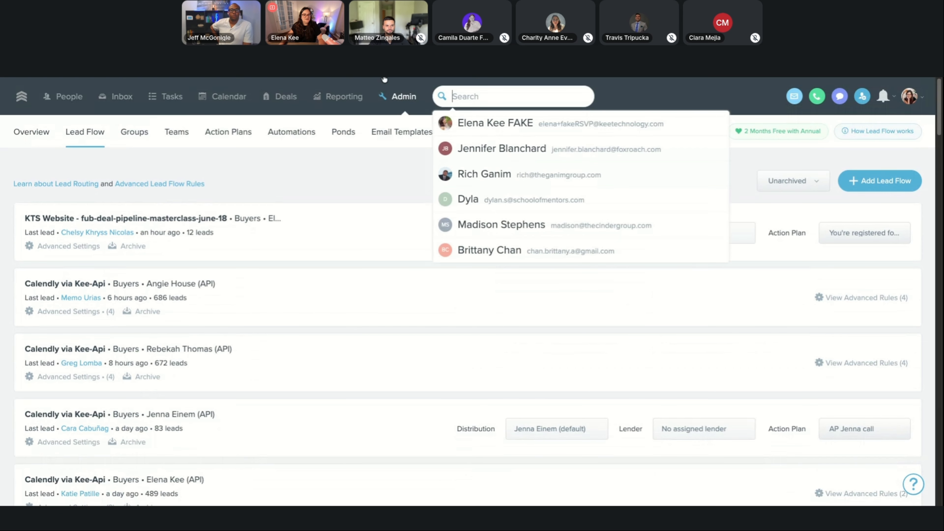
click(303, 136)
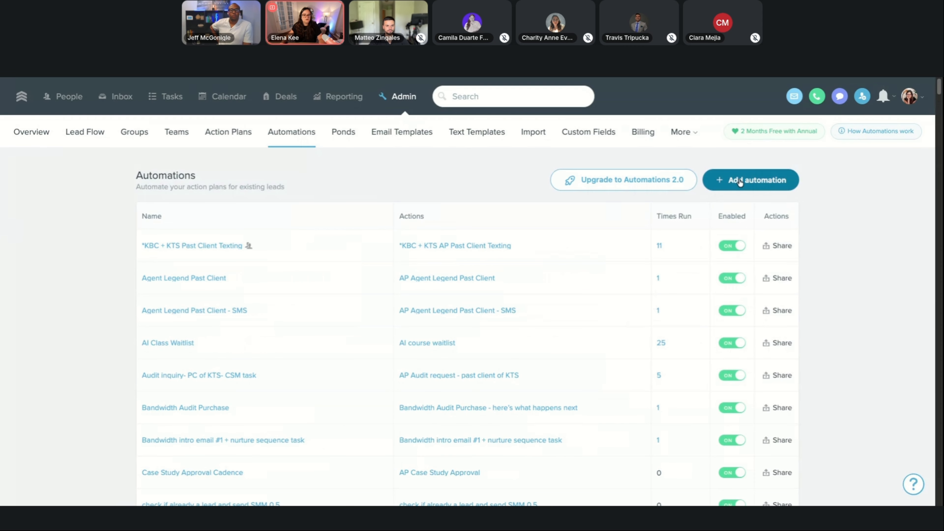
click(415, 98)
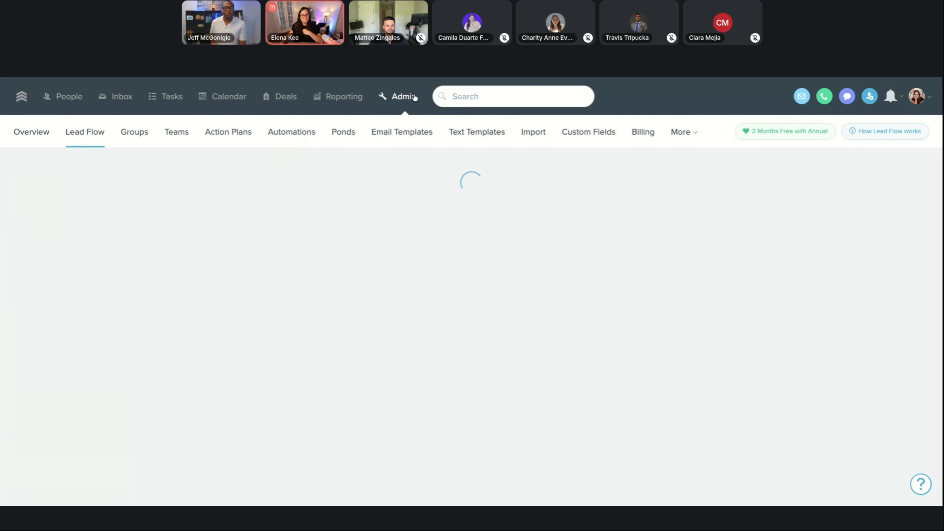
click(296, 131)
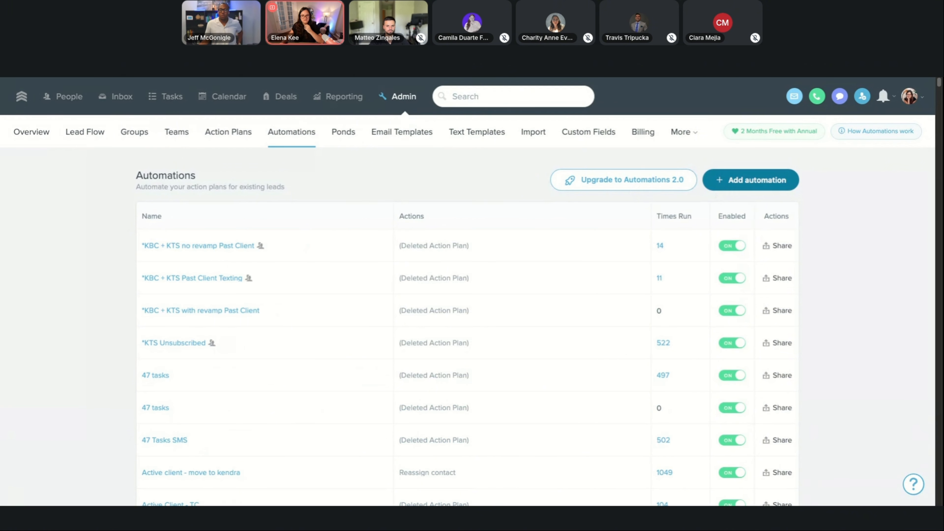
click(750, 180)
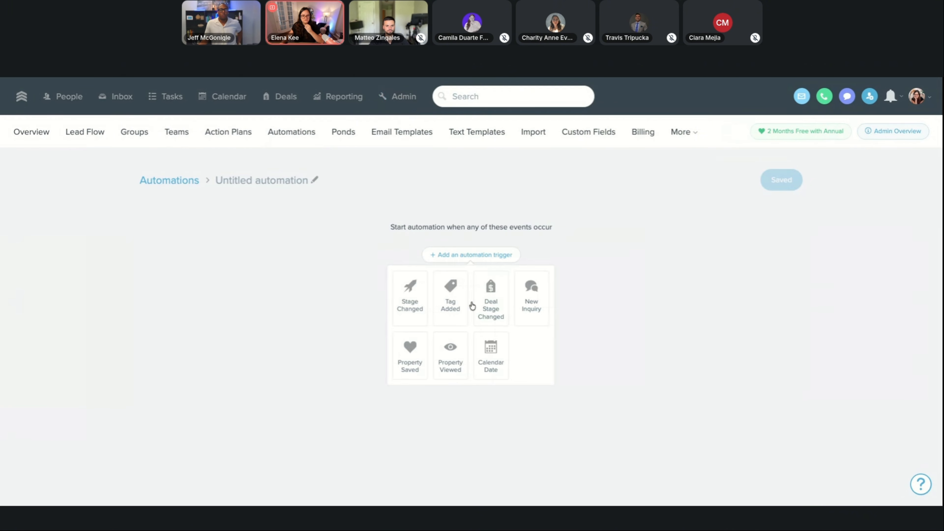
click(463, 303)
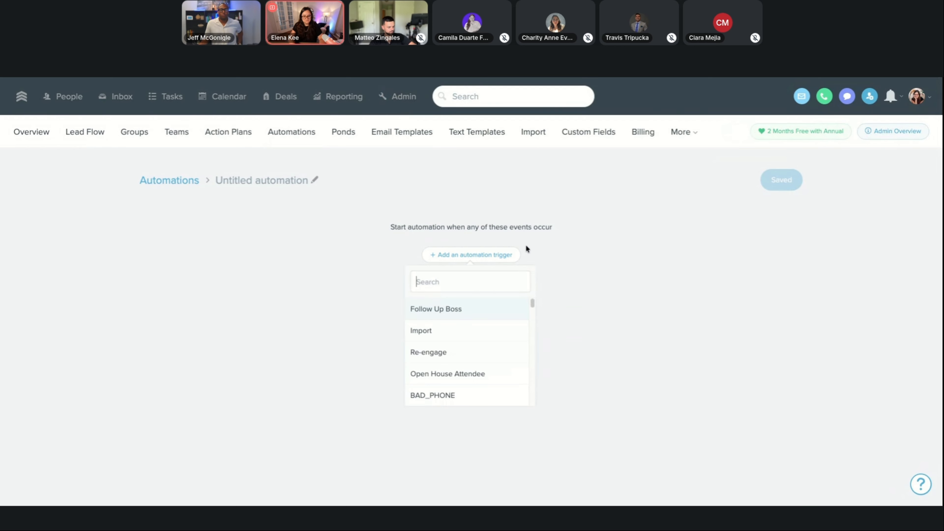
text(under the li)
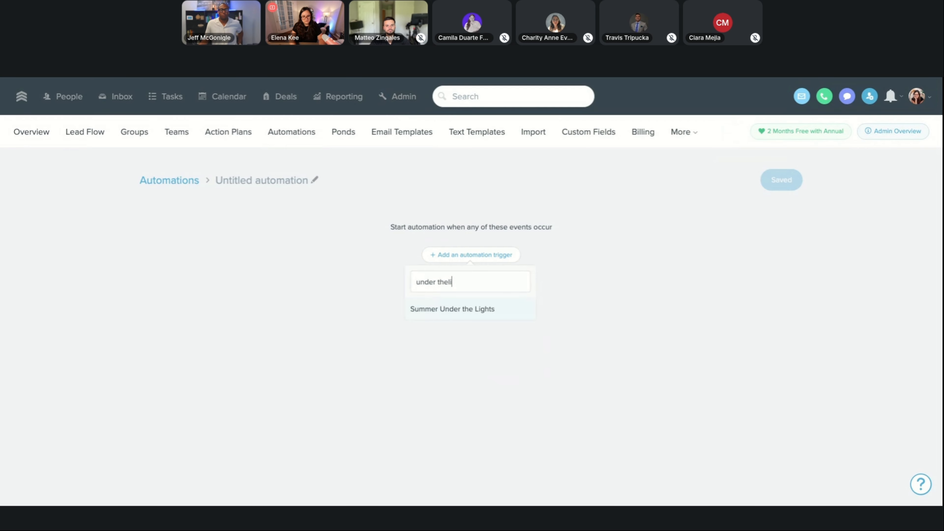
click(483, 309)
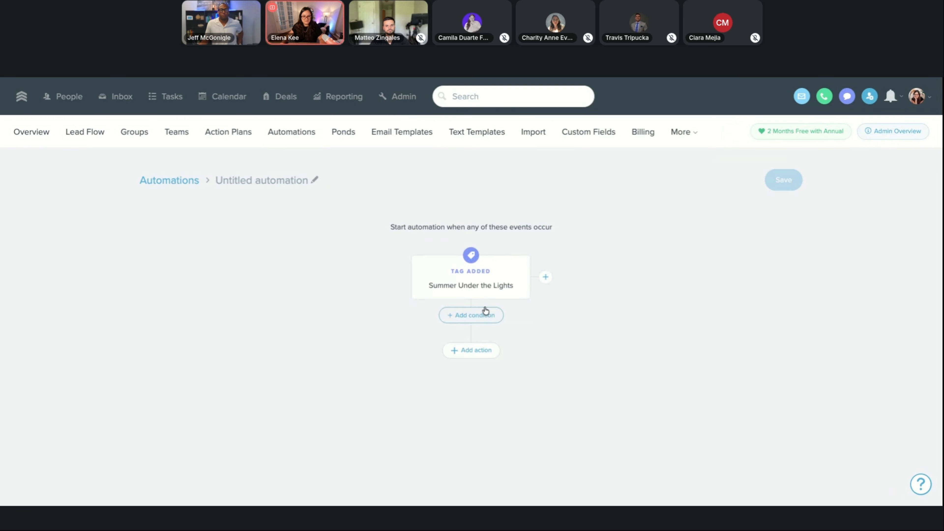
Check the action types available for the tag-triggered automation, including Action Plan, without choosing one.
click(481, 354)
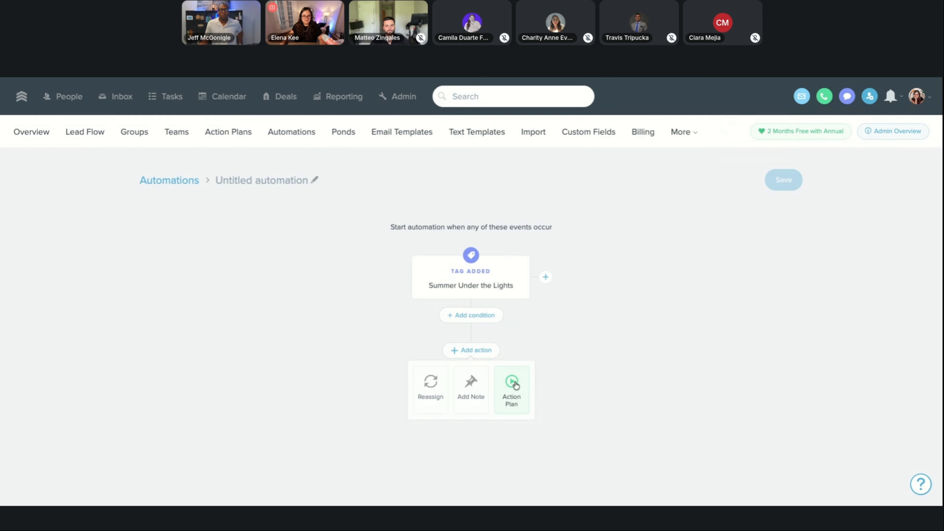
drag(498, 386, 355, 309)
click(358, 308)
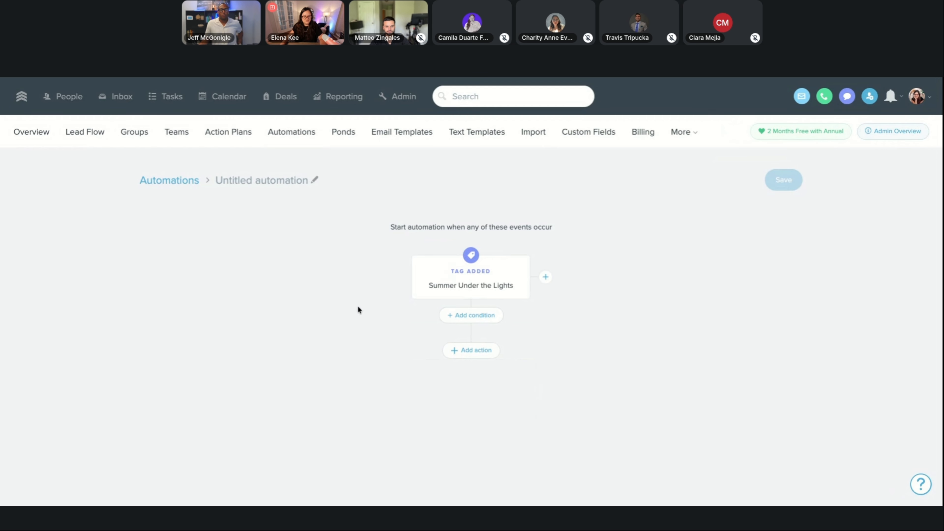
Leave the unsaved automation and start a new action plan.
click(291, 132)
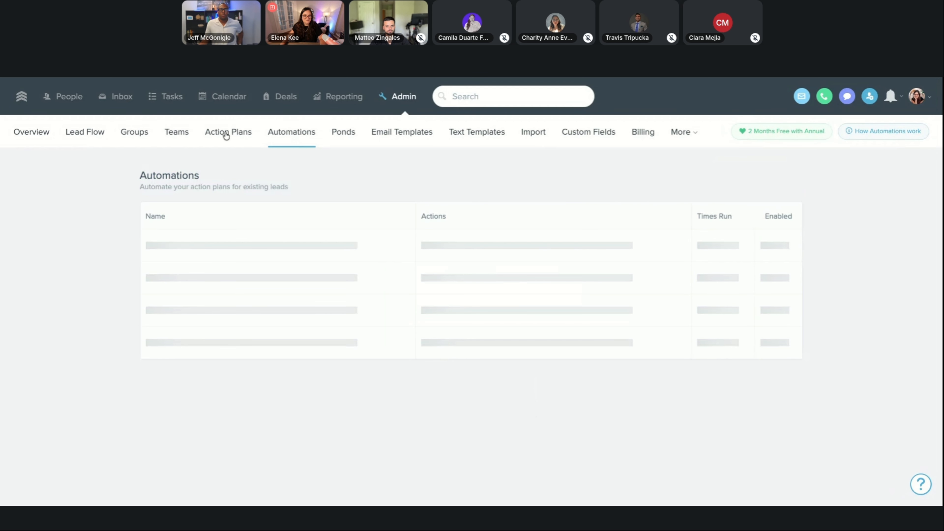
click(226, 133)
click(809, 180)
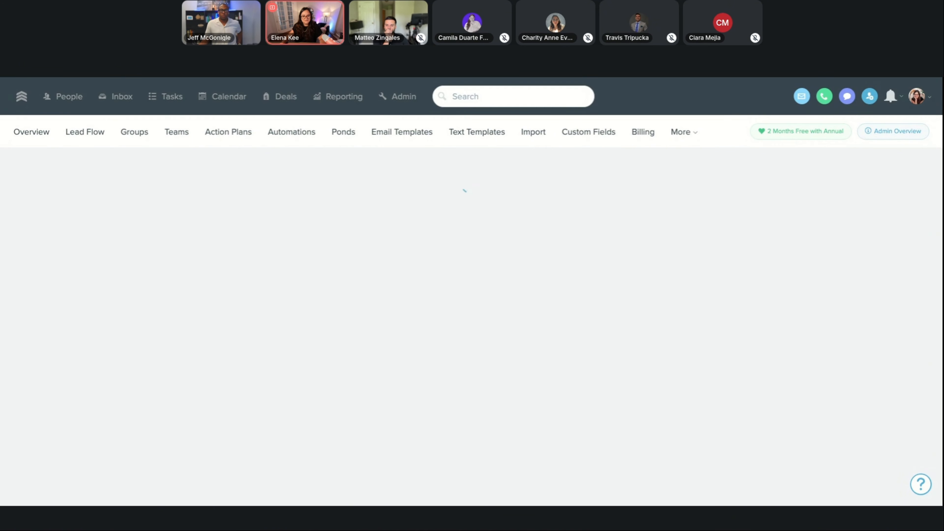
Switch to the event build notes in Notion and examine the STEP FOUR reminder email instructions, highlighting the advice on batch emails and prescheduling.
click(591, 79)
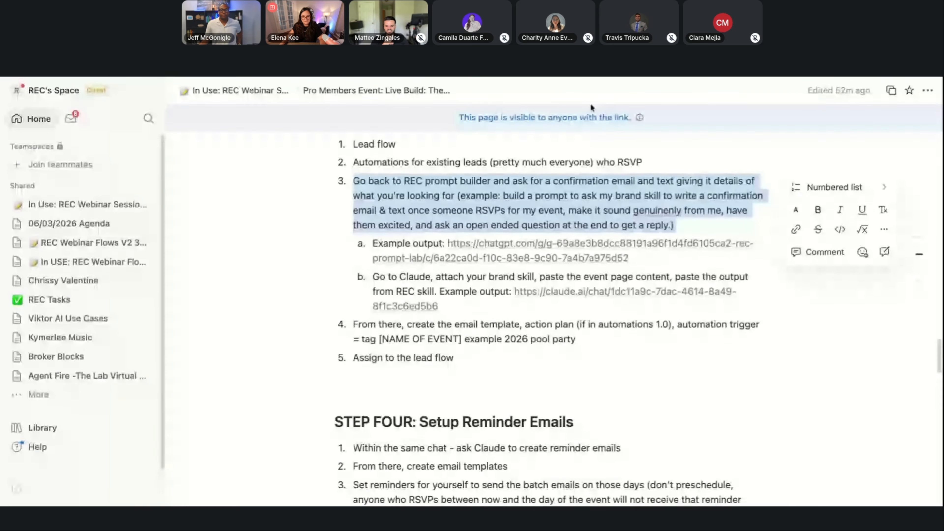
scroll(569, 309, down, 3)
scroll(565, 294, down, 4)
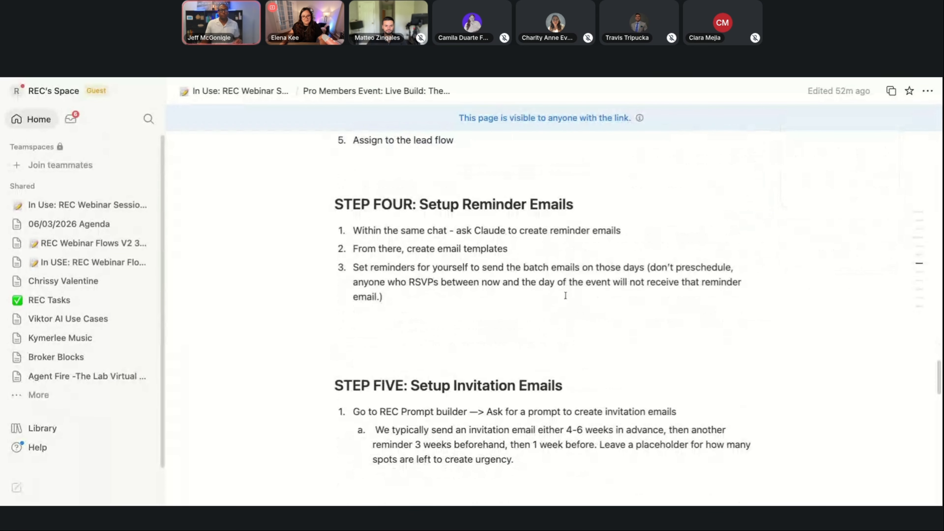
drag(353, 201, 658, 258)
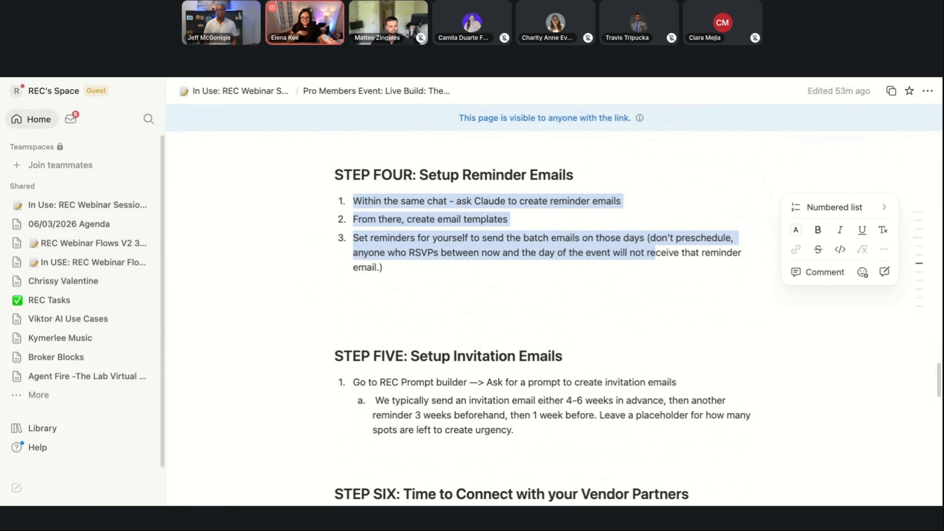
click(661, 252)
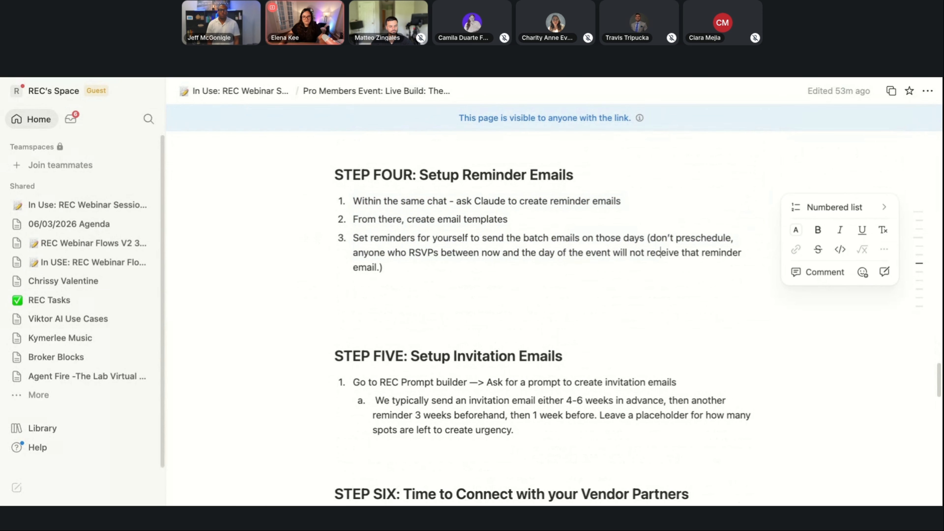
drag(648, 238, 697, 270)
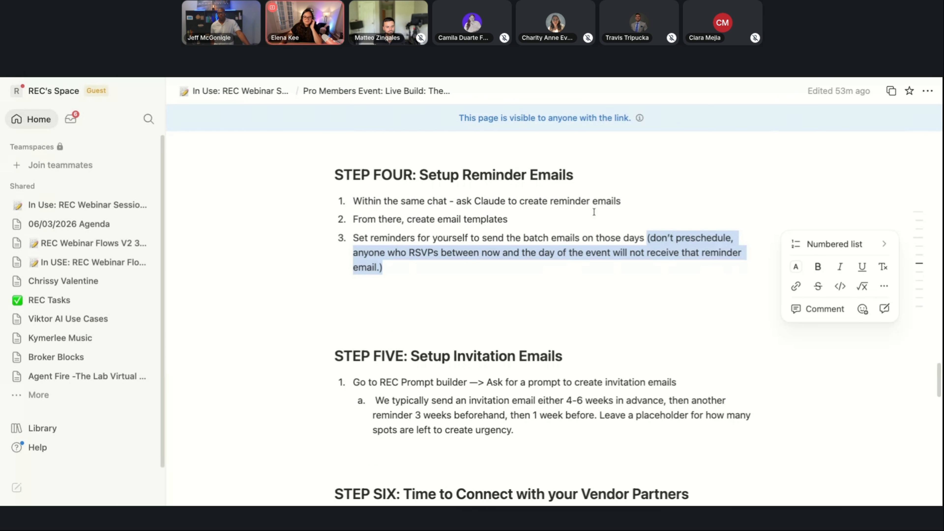
drag(354, 238, 385, 270)
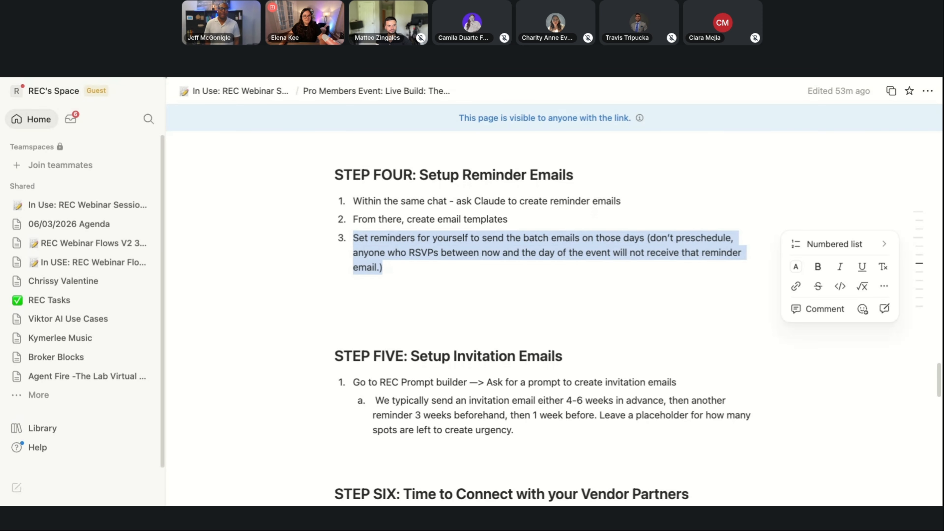
Switch back to Follow Up Boss, select everyone in the filtered People list and start a batch email to them.
key(ctrl+Tab)
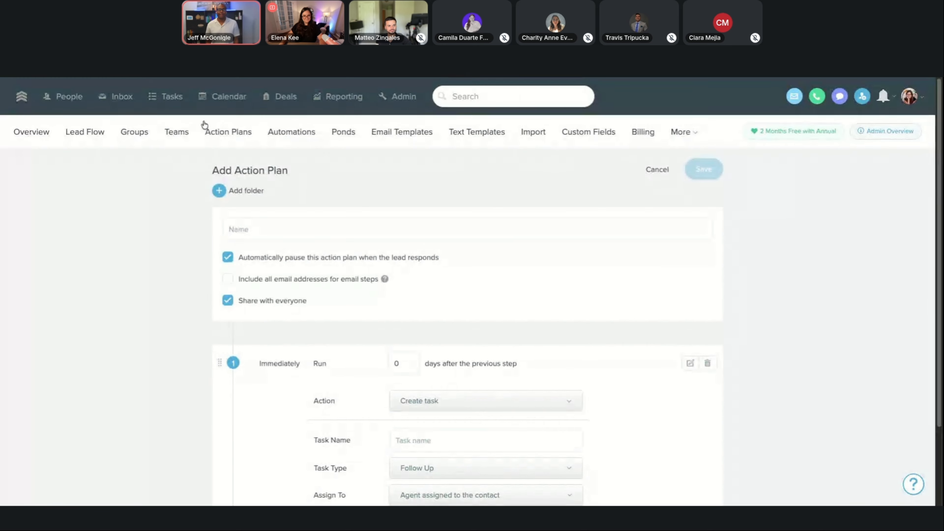
click(72, 101)
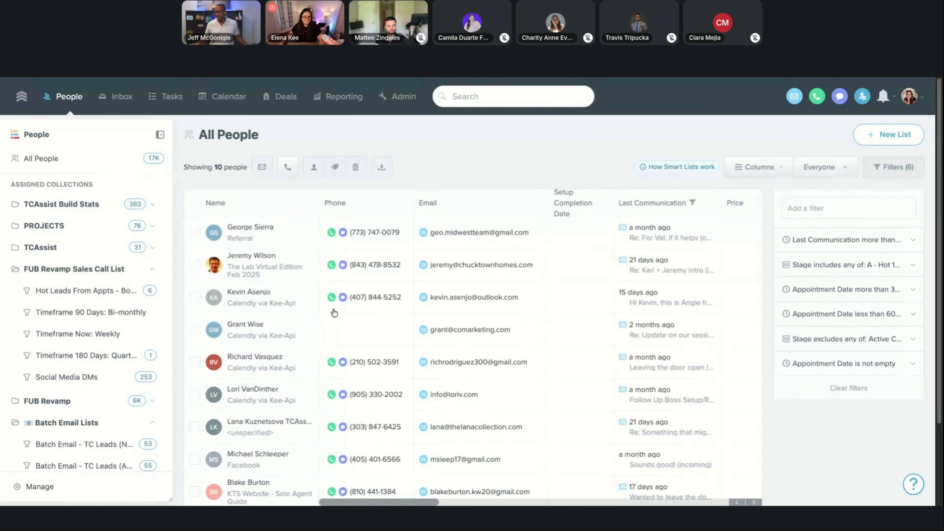
click(195, 202)
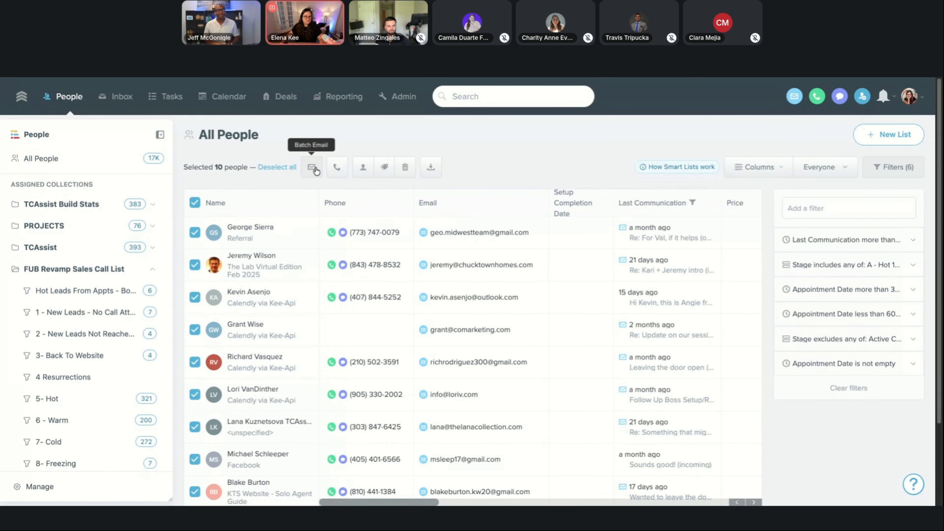
click(316, 172)
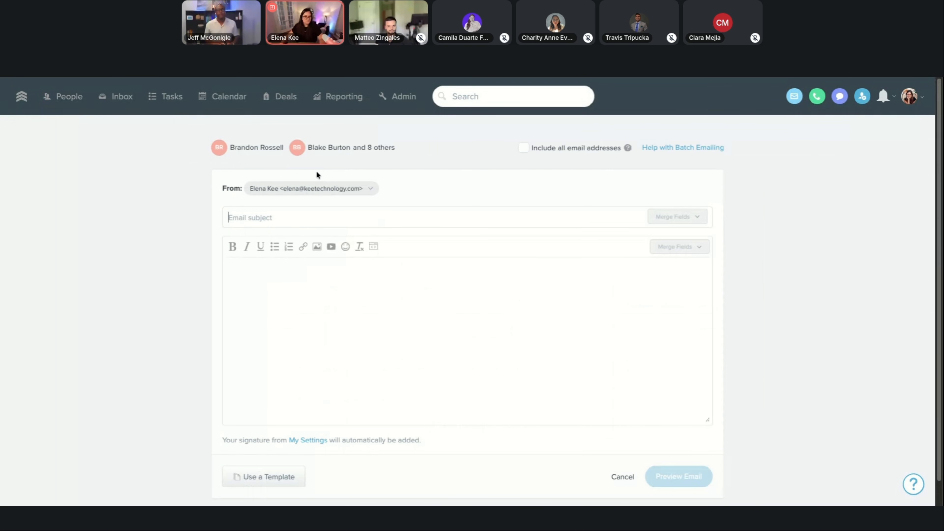
Include all email addresses, enter "asdf" as both the subject and body of the batch email, and preview it.
click(524, 149)
scroll(443, 316, down, 1)
scroll(444, 316, down, 1)
click(384, 281)
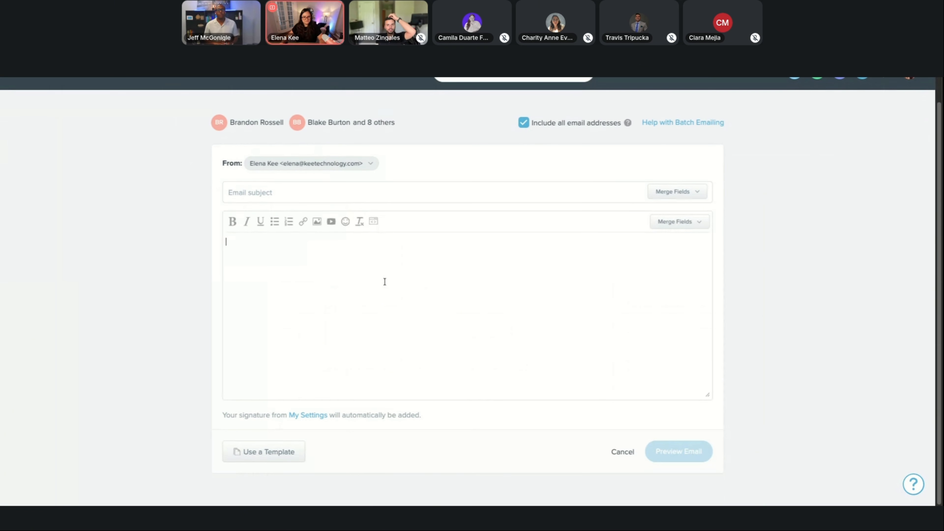
text(asd)
text(asdf)
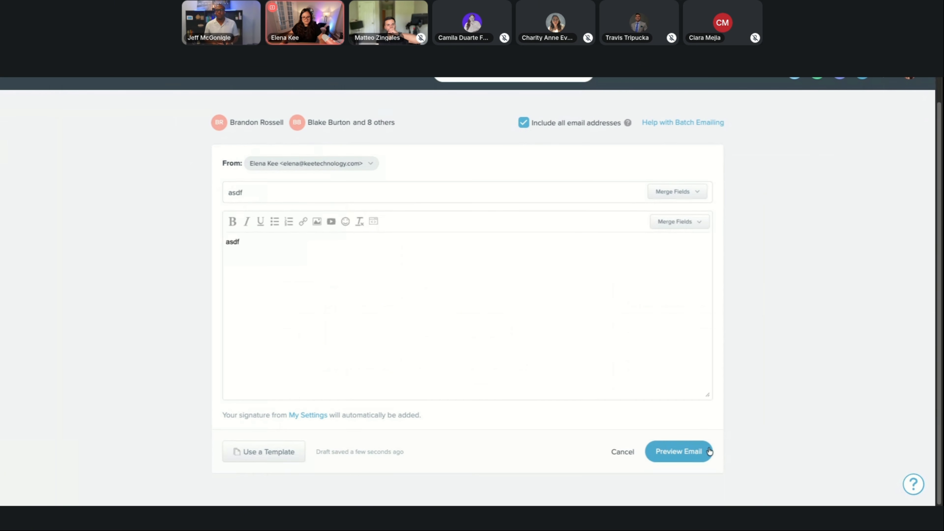
click(699, 456)
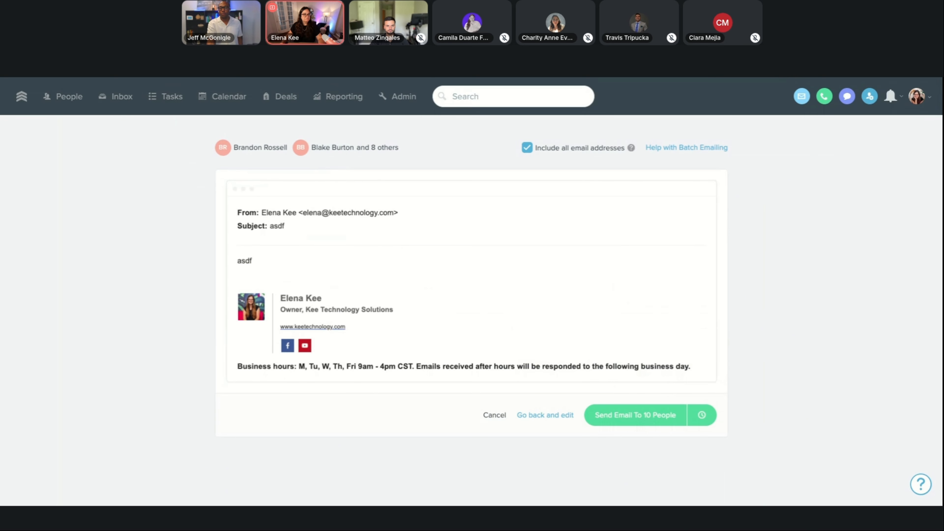
Return to editing the batch email and paste the copied link preview of the Notion event build page below the body text.
click(547, 415)
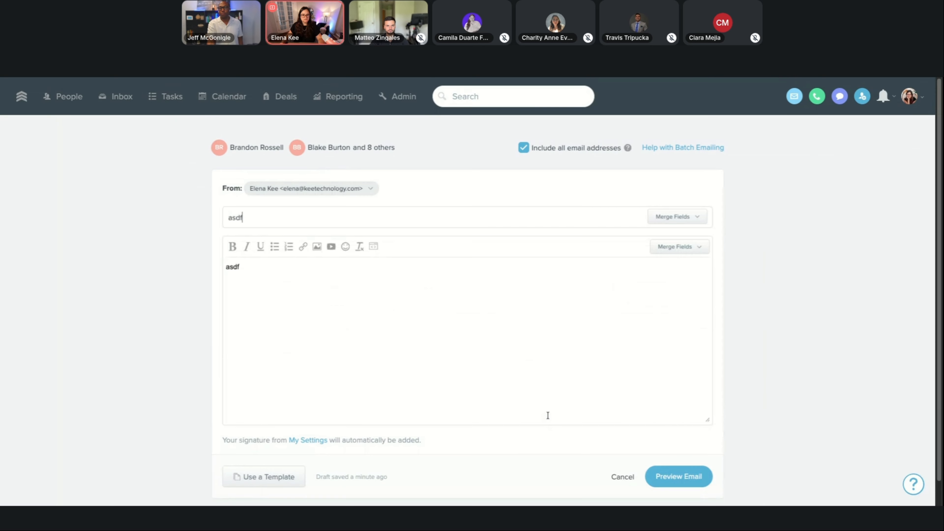
click(317, 278)
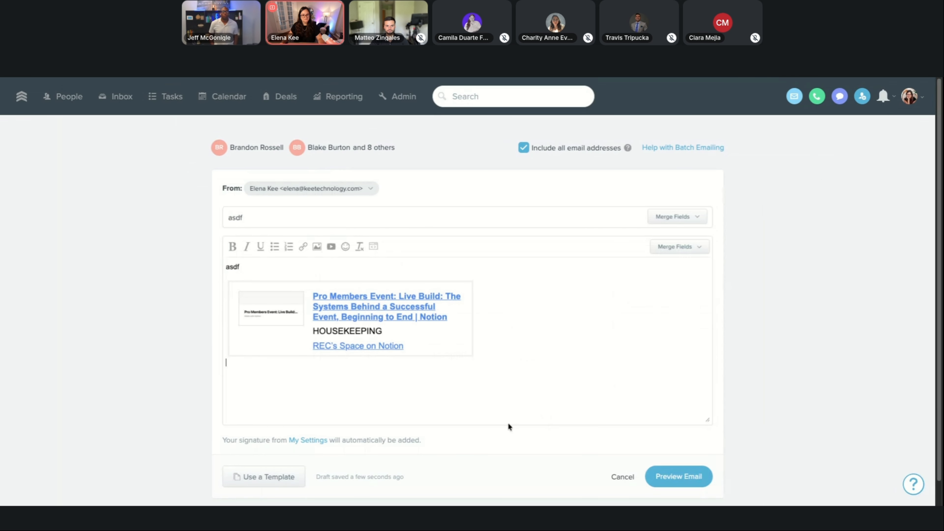
click(427, 350)
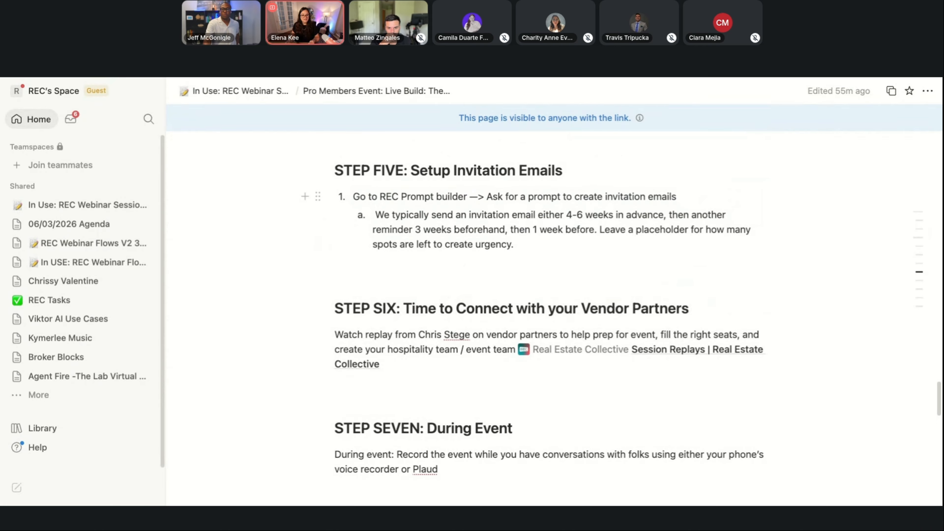
Switch to the event build notes in Notion and examine STEP SIX on vendor partners, highlighting its heading and session replay instructions.
scroll(502, 196, down, 3)
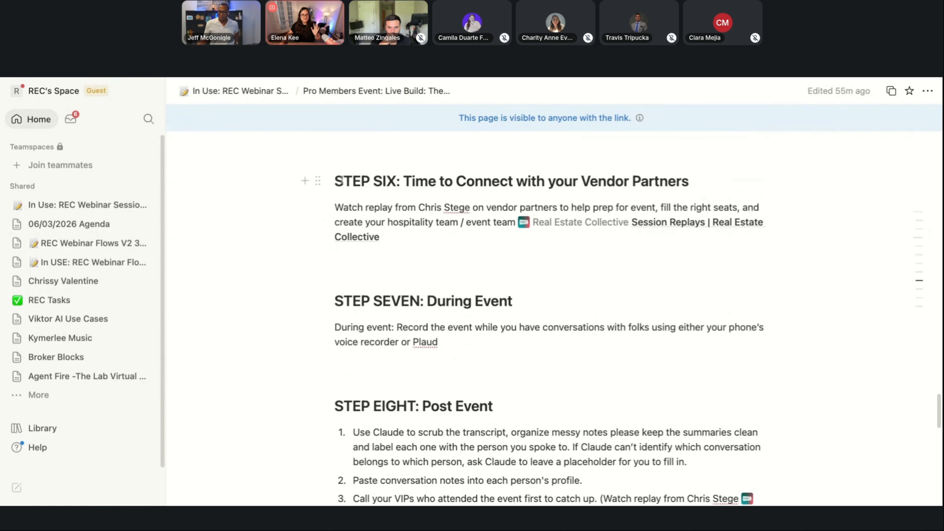
drag(335, 182, 714, 178)
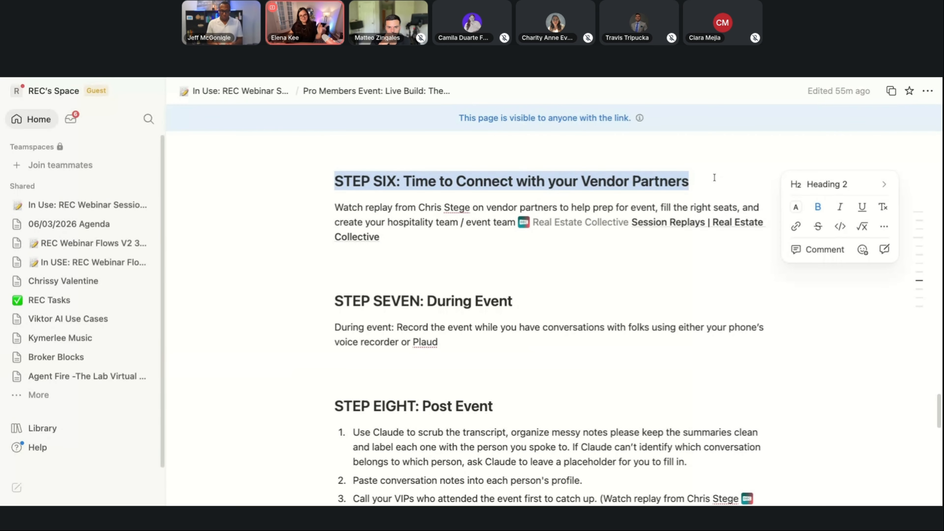
mouse_move(705, 220)
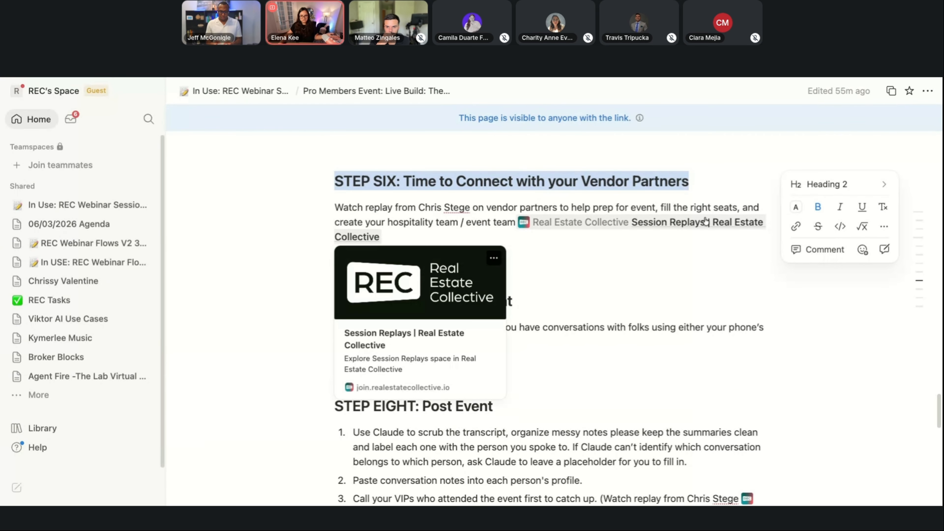
click(706, 226)
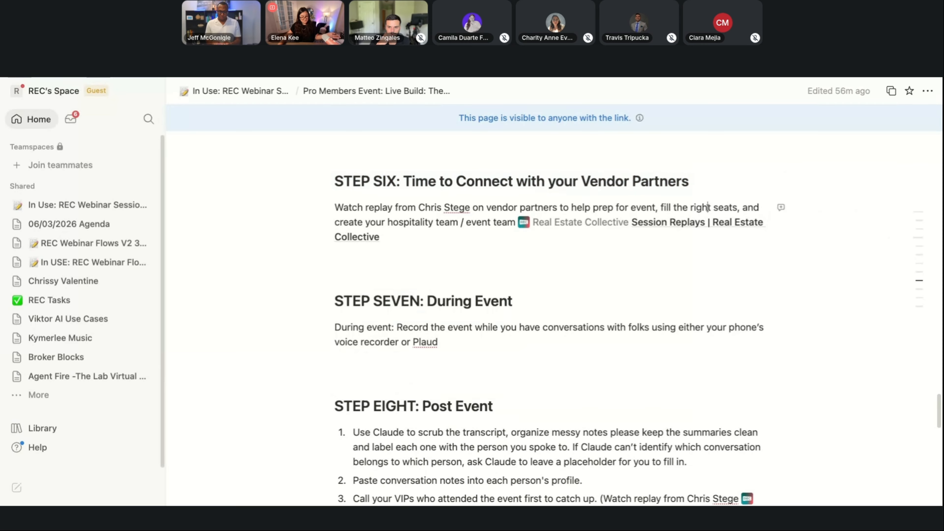
mouse_move(707, 229)
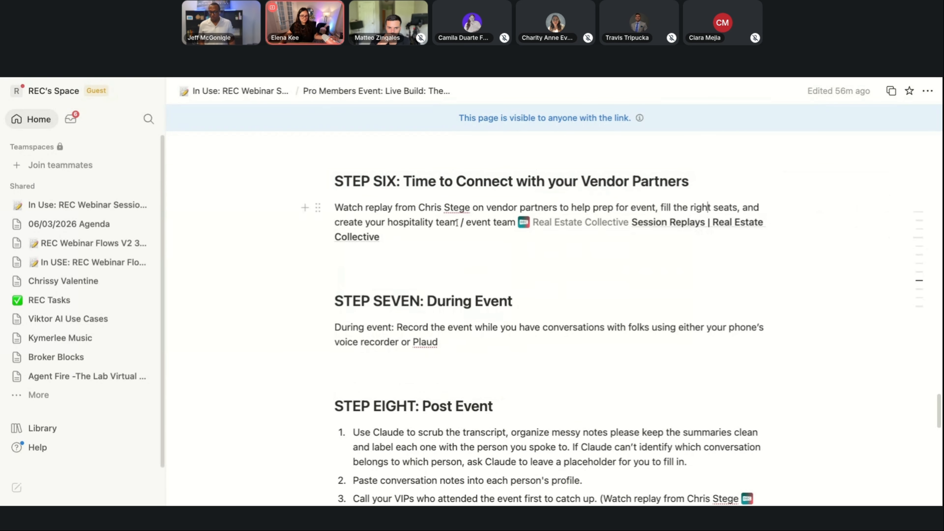
scroll(452, 216, down, 1)
drag(334, 203, 409, 233)
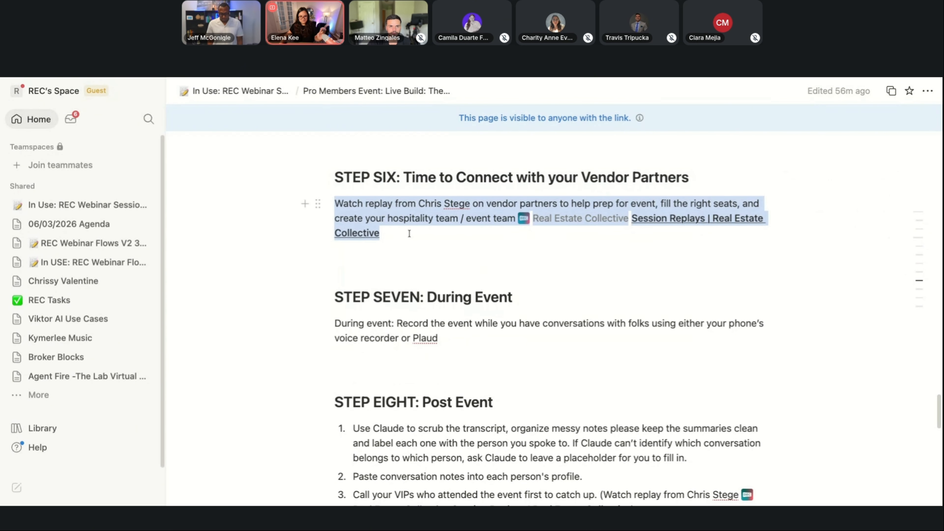
Remove "or Plaud" from the STEP SEVEN: During Event instructions so the sentence ends at "voice recorder".
scroll(414, 235, down, 2)
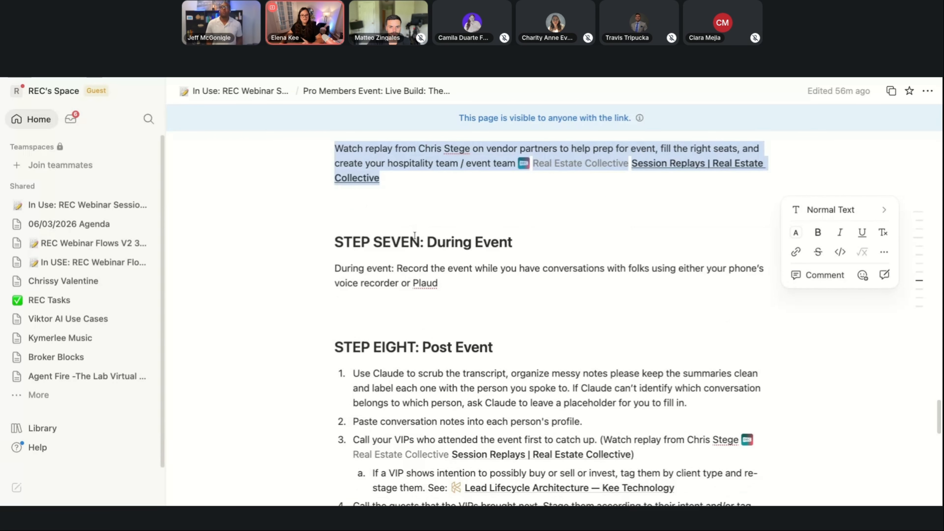
drag(440, 266, 324, 226)
drag(493, 263, 401, 265)
key(BackSpace)
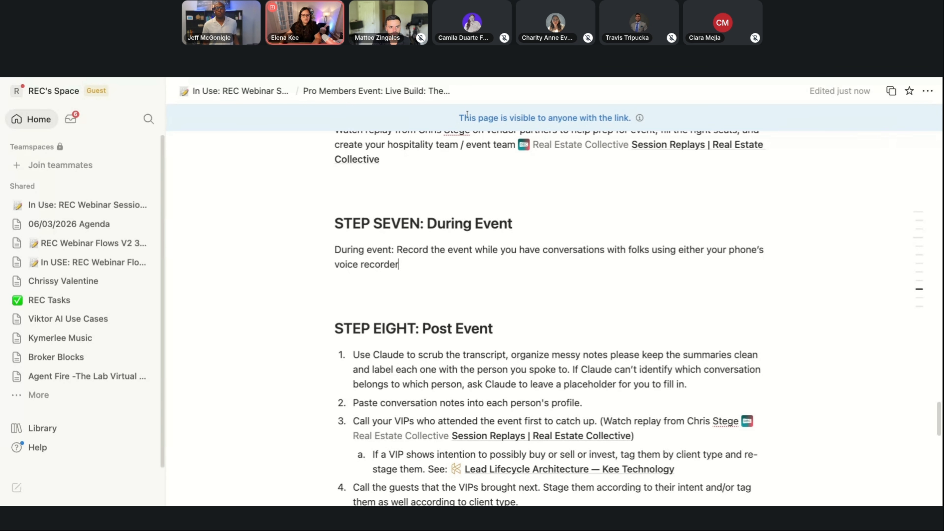
Examine the STEP EIGHT: Post Event instructions, highlighting the Claude transcript notes, the VIP calls and the tagging and re-staging of VIPs.
scroll(355, 295, down, 3)
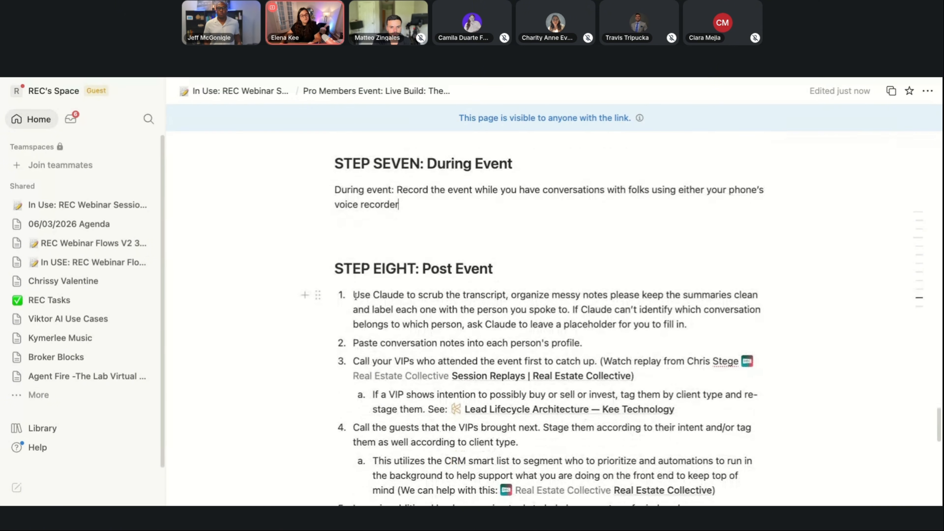
drag(354, 295, 693, 345)
scroll(550, 320, down, 2)
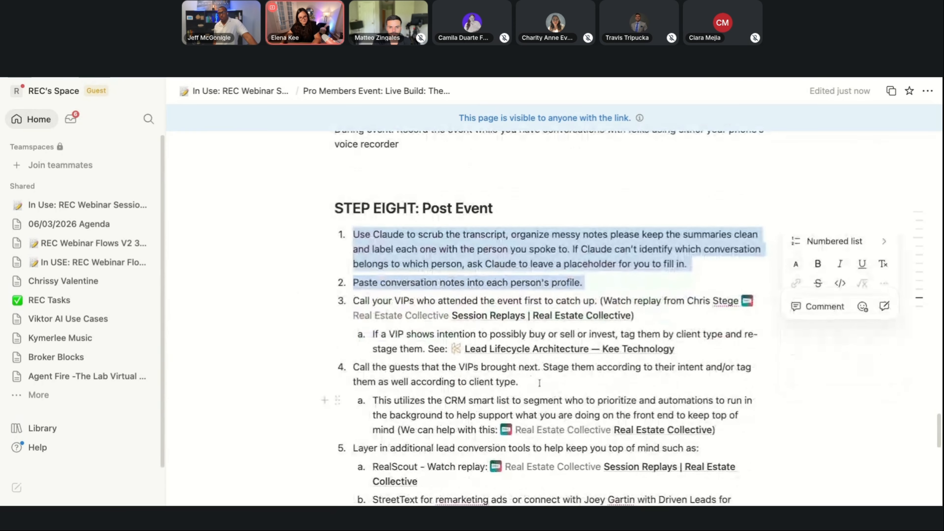
drag(351, 302, 596, 302)
mouse_move(601, 320)
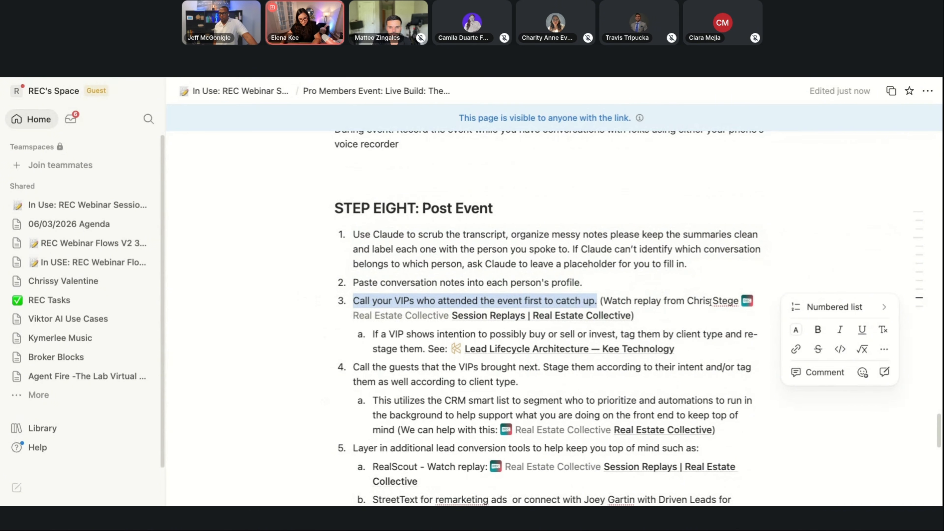
scroll(711, 302, down, 1)
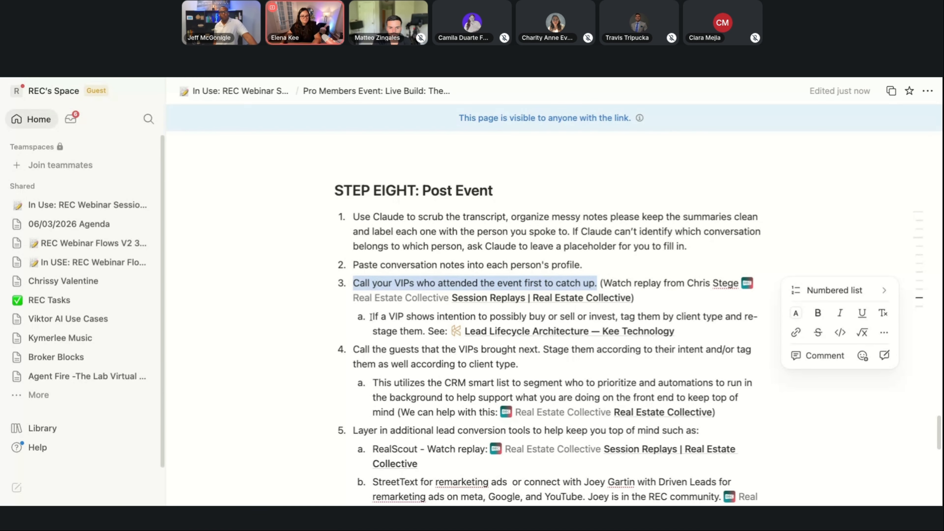
drag(372, 317, 684, 329)
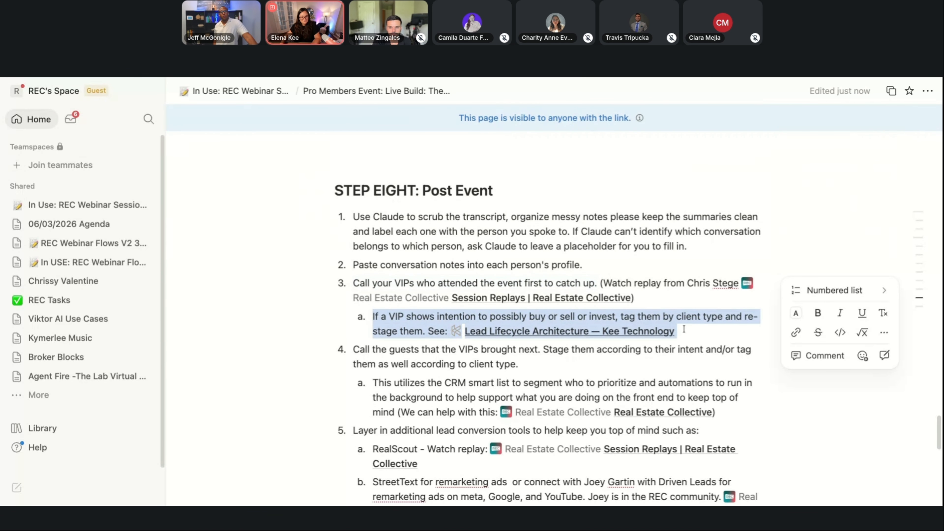
Examine the remaining STEP EIGHT items, highlighting the guest calls, the CRM smart list advice and the lead conversion tools.
click(353, 349)
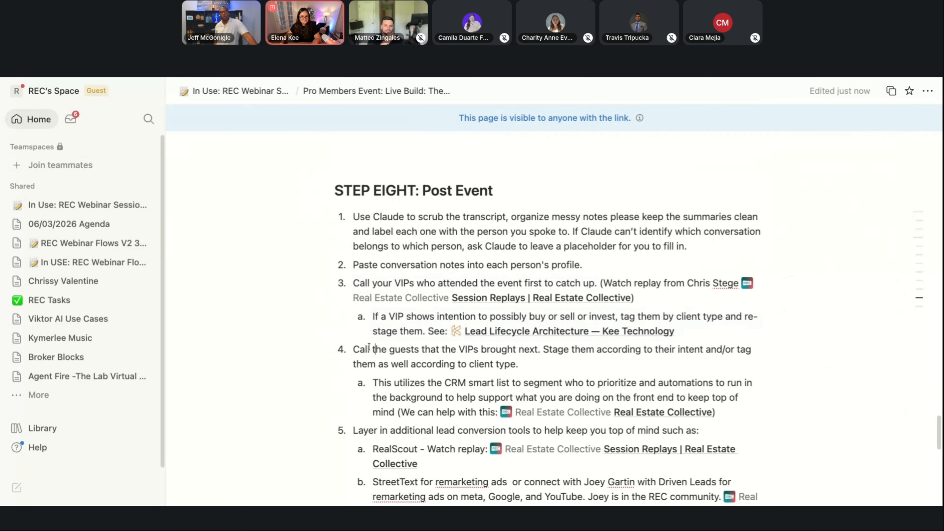
triple_click(461, 350)
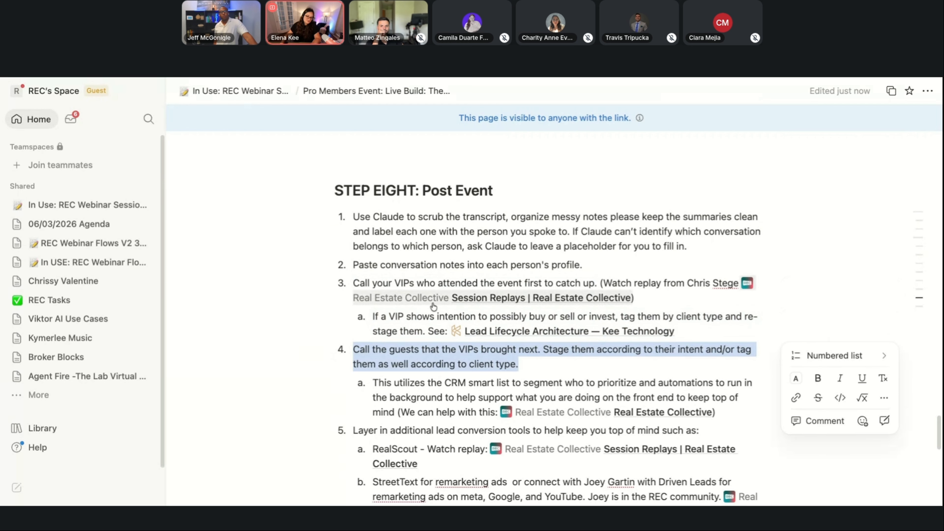
scroll(461, 350, down, 2)
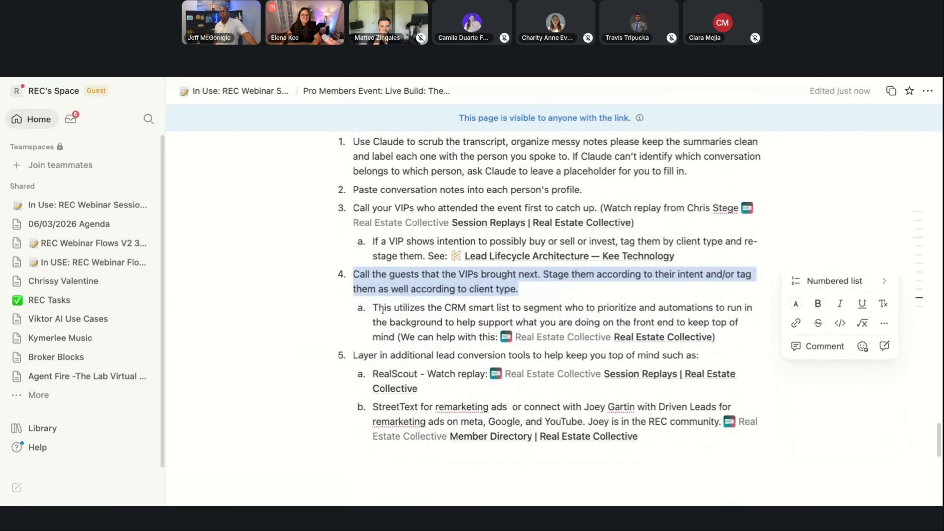
drag(374, 307, 729, 392)
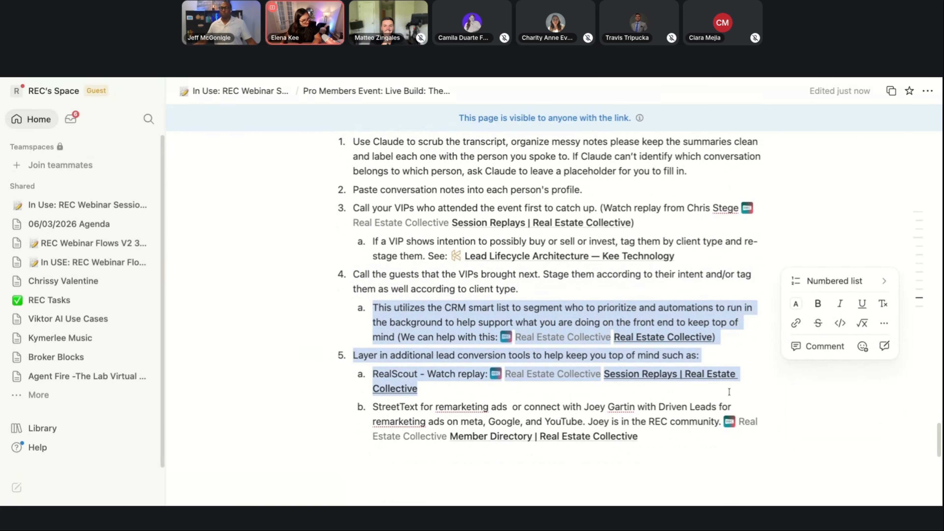
drag(729, 394, 725, 446)
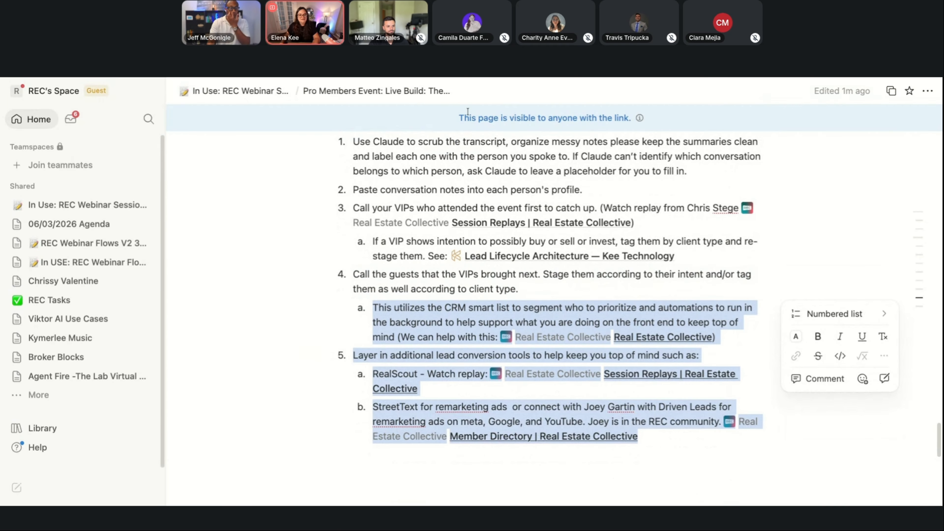
scroll(479, 155, up, 2)
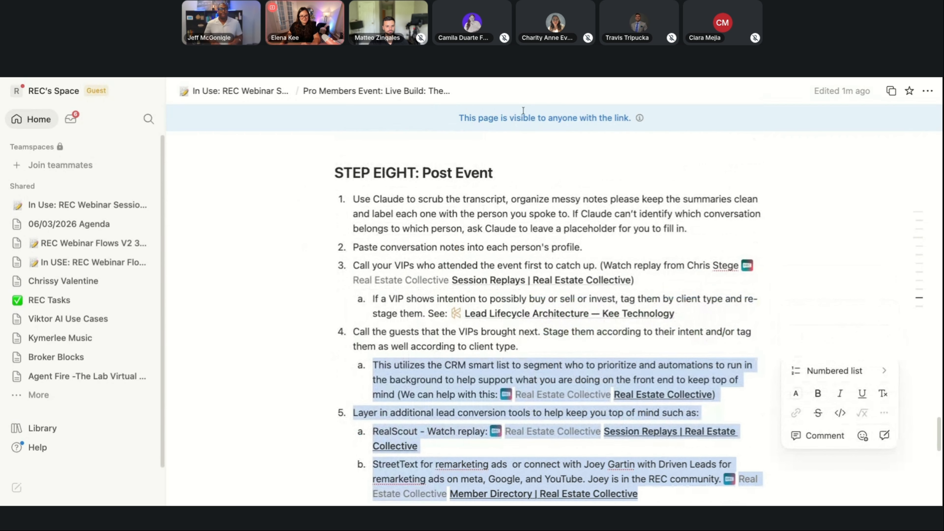
scroll(563, 264, down, 1)
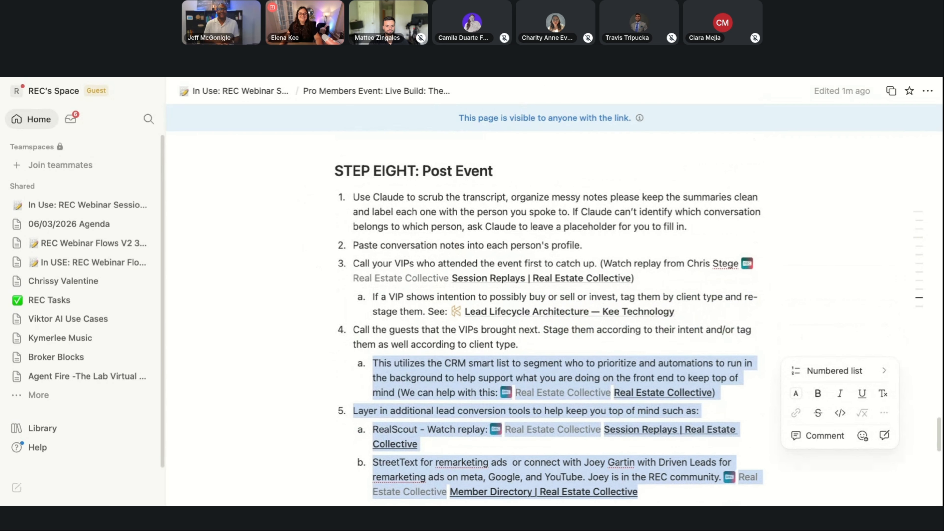